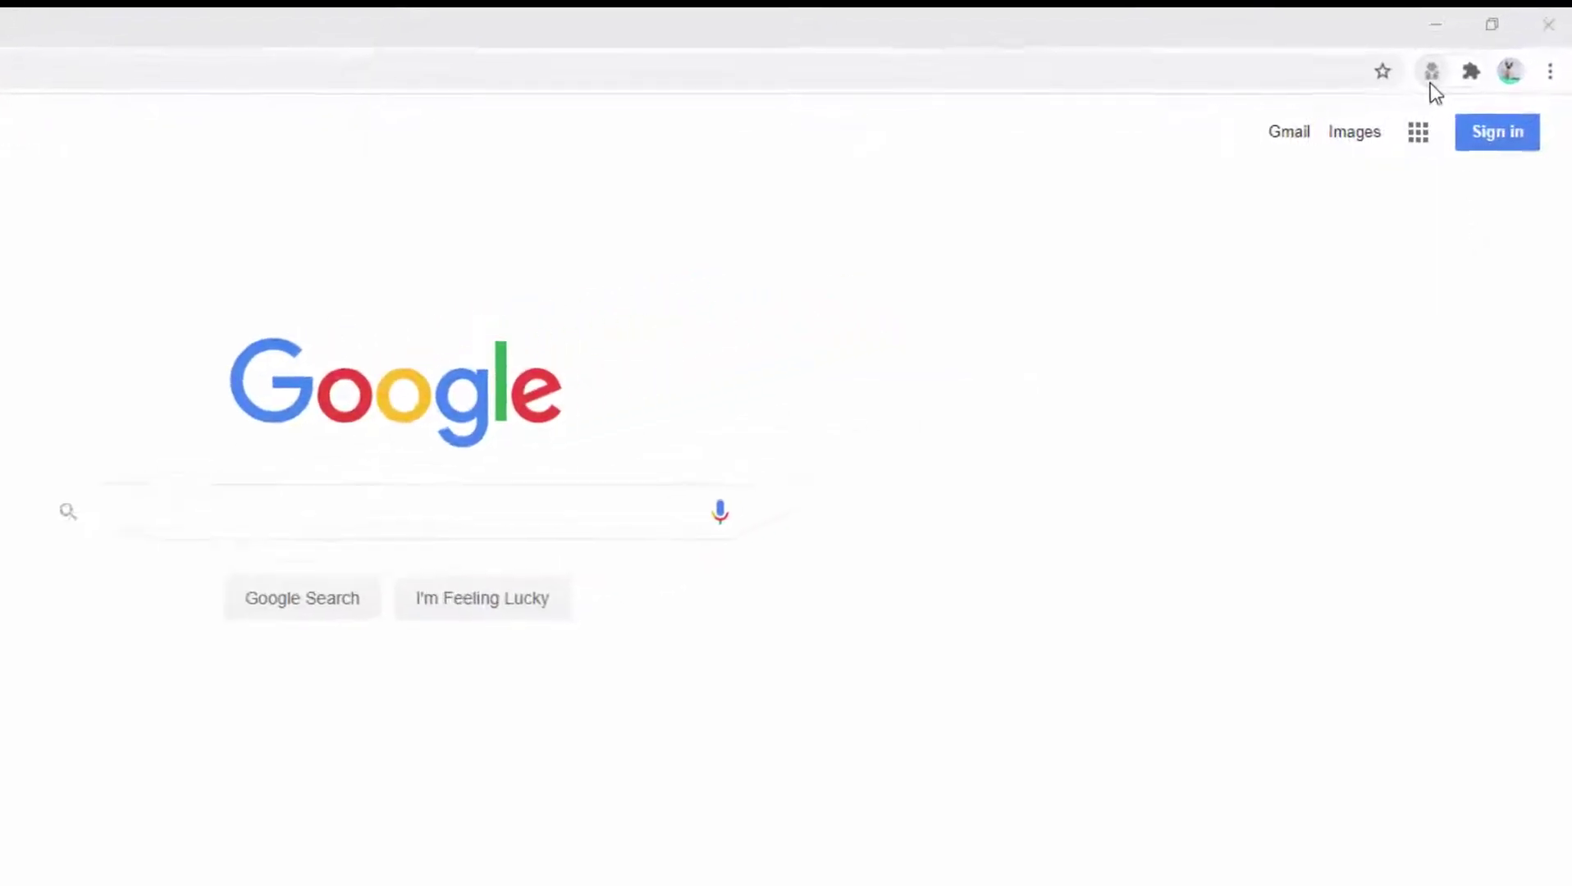
- Open the user-agent switcher and look through the Chrome 86 and Chrome 85 Windows agents
{"action": "left_click", "coordinate": [1431, 79]}
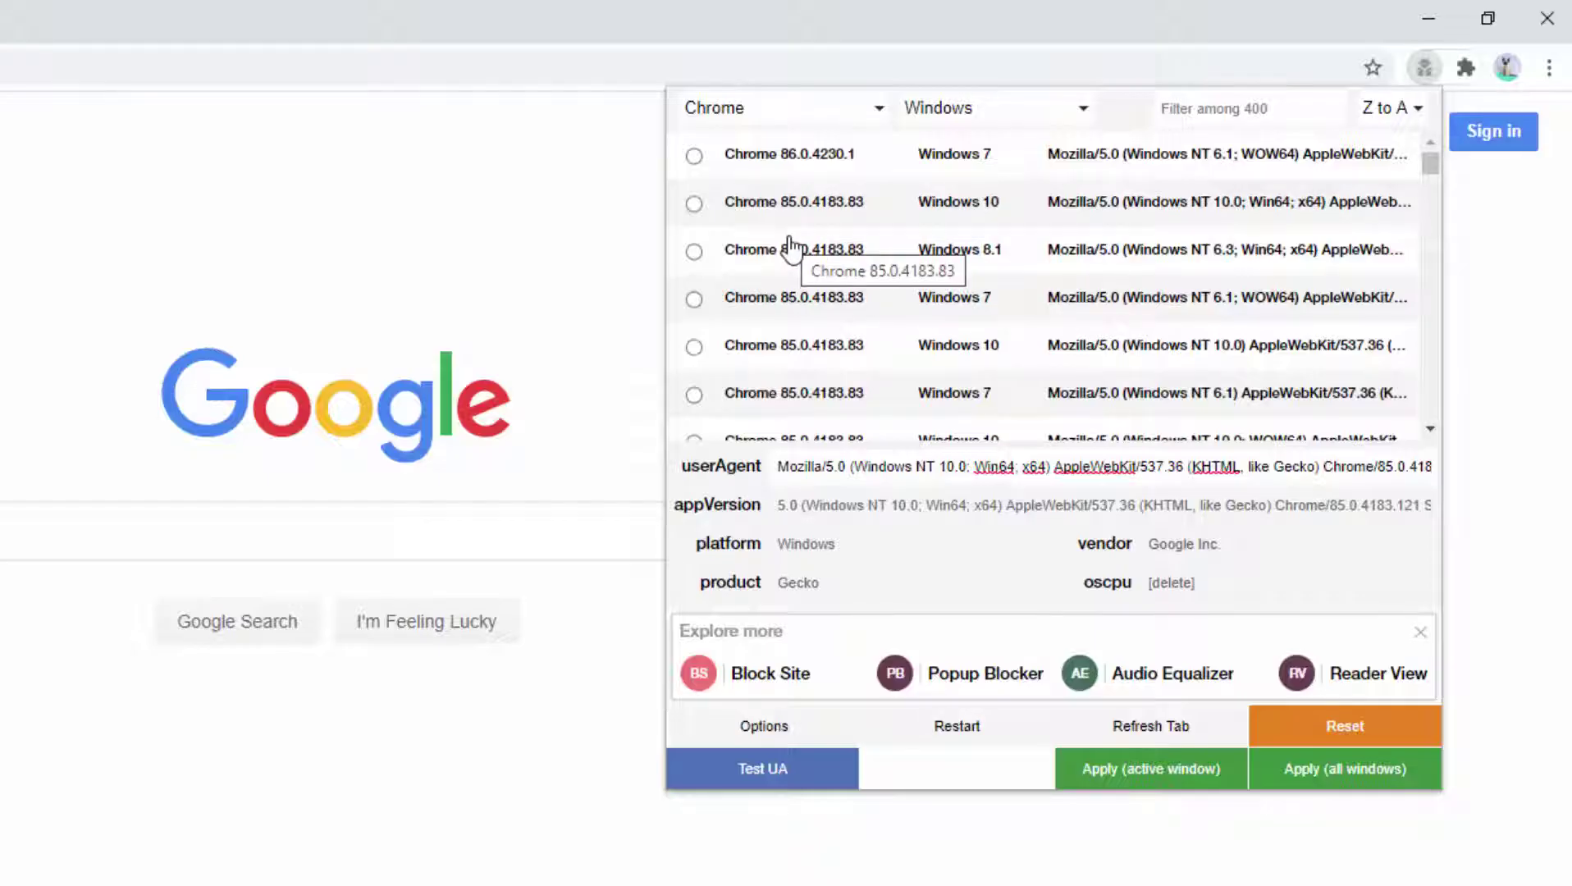
{"action": "left_click", "coordinate": [695, 155]}
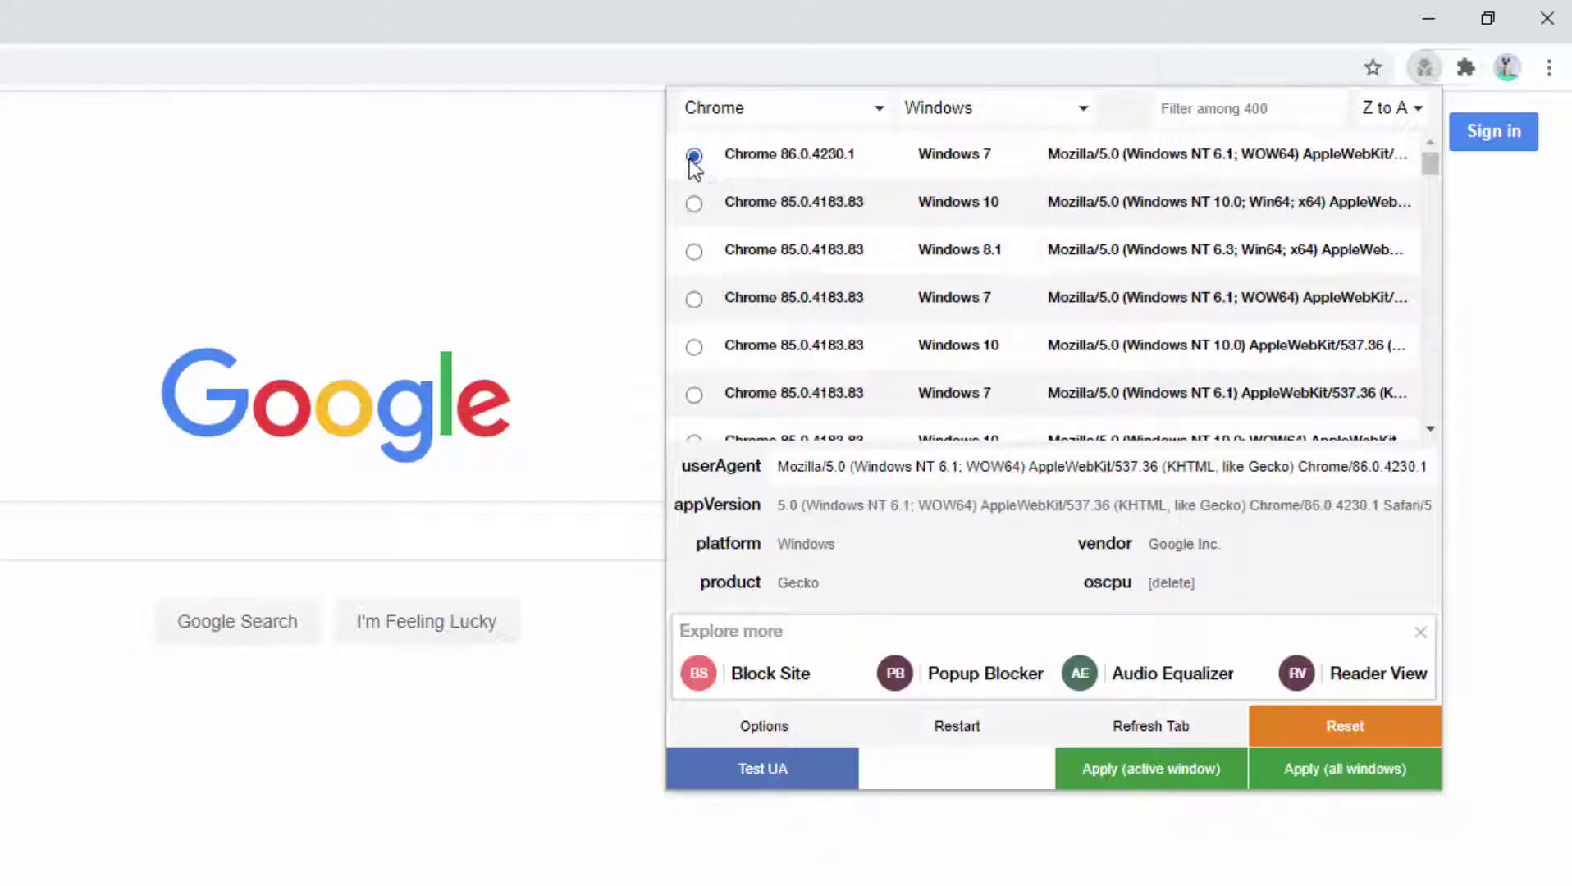
{"action": "triple_click", "coordinate": [902, 467]}
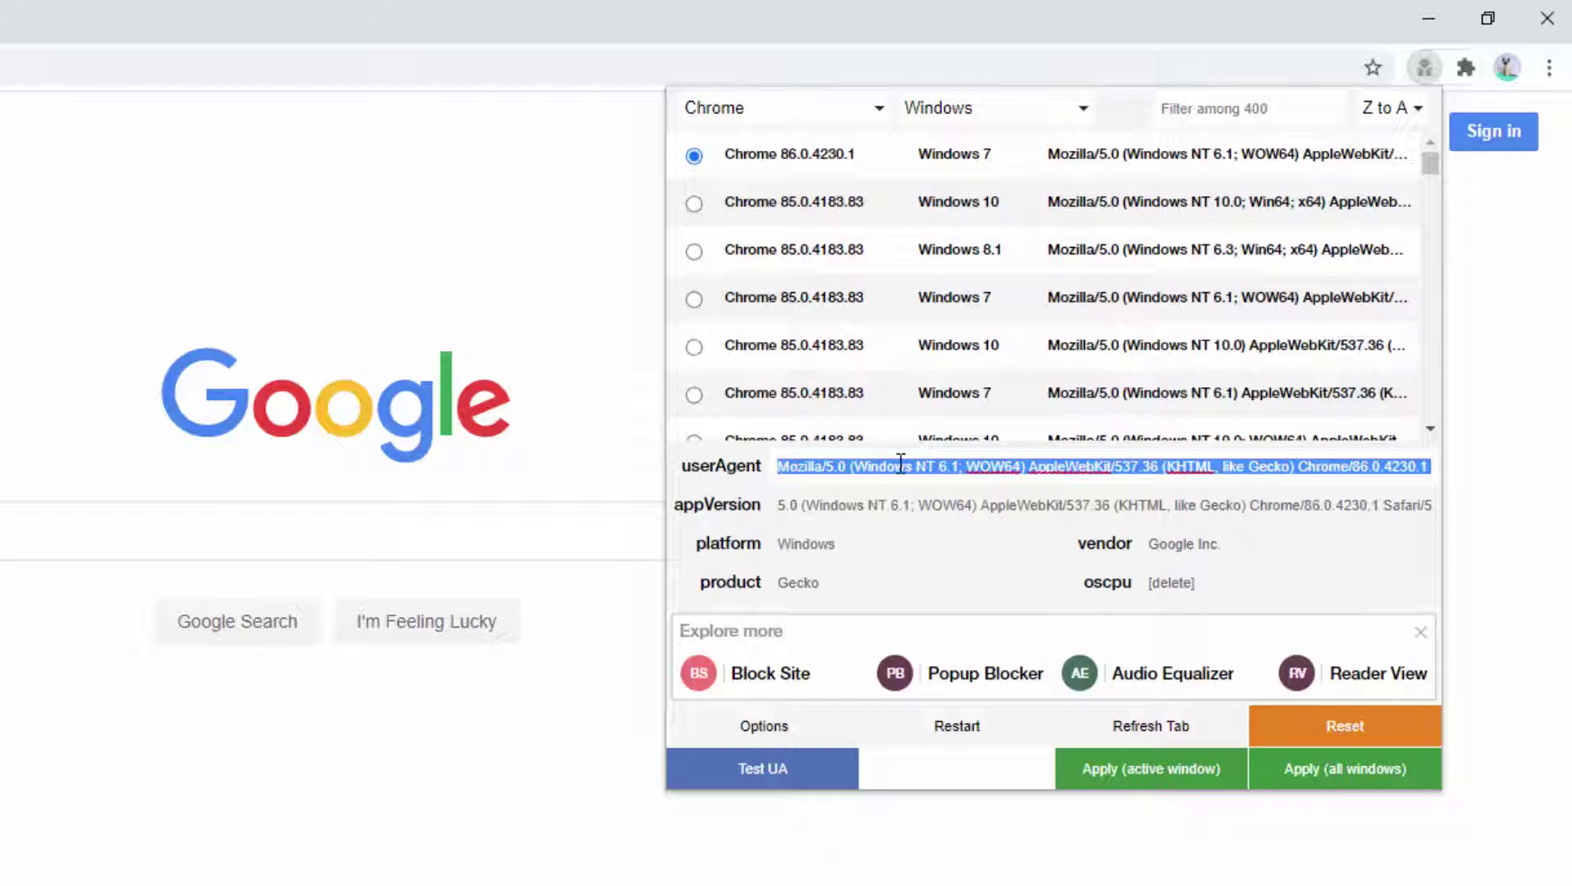
{"action": "left_click", "coordinate": [695, 253]}
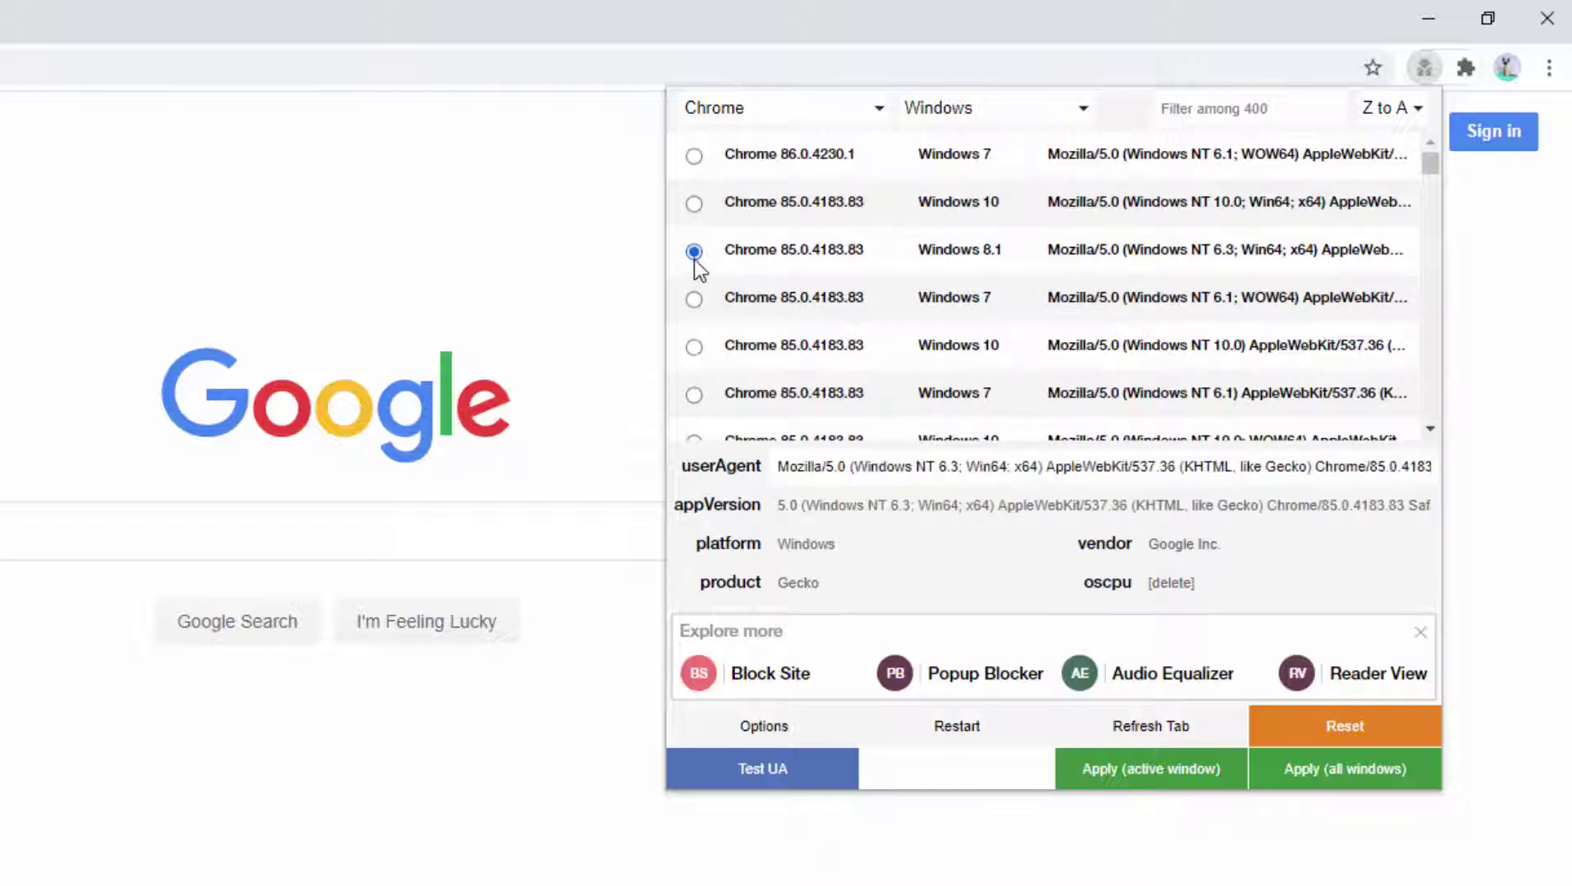
- Filter the list to Opera on Mac OS and apply Opera 70.0.3728.144 to all windows
{"action": "left_click", "coordinate": [714, 115]}
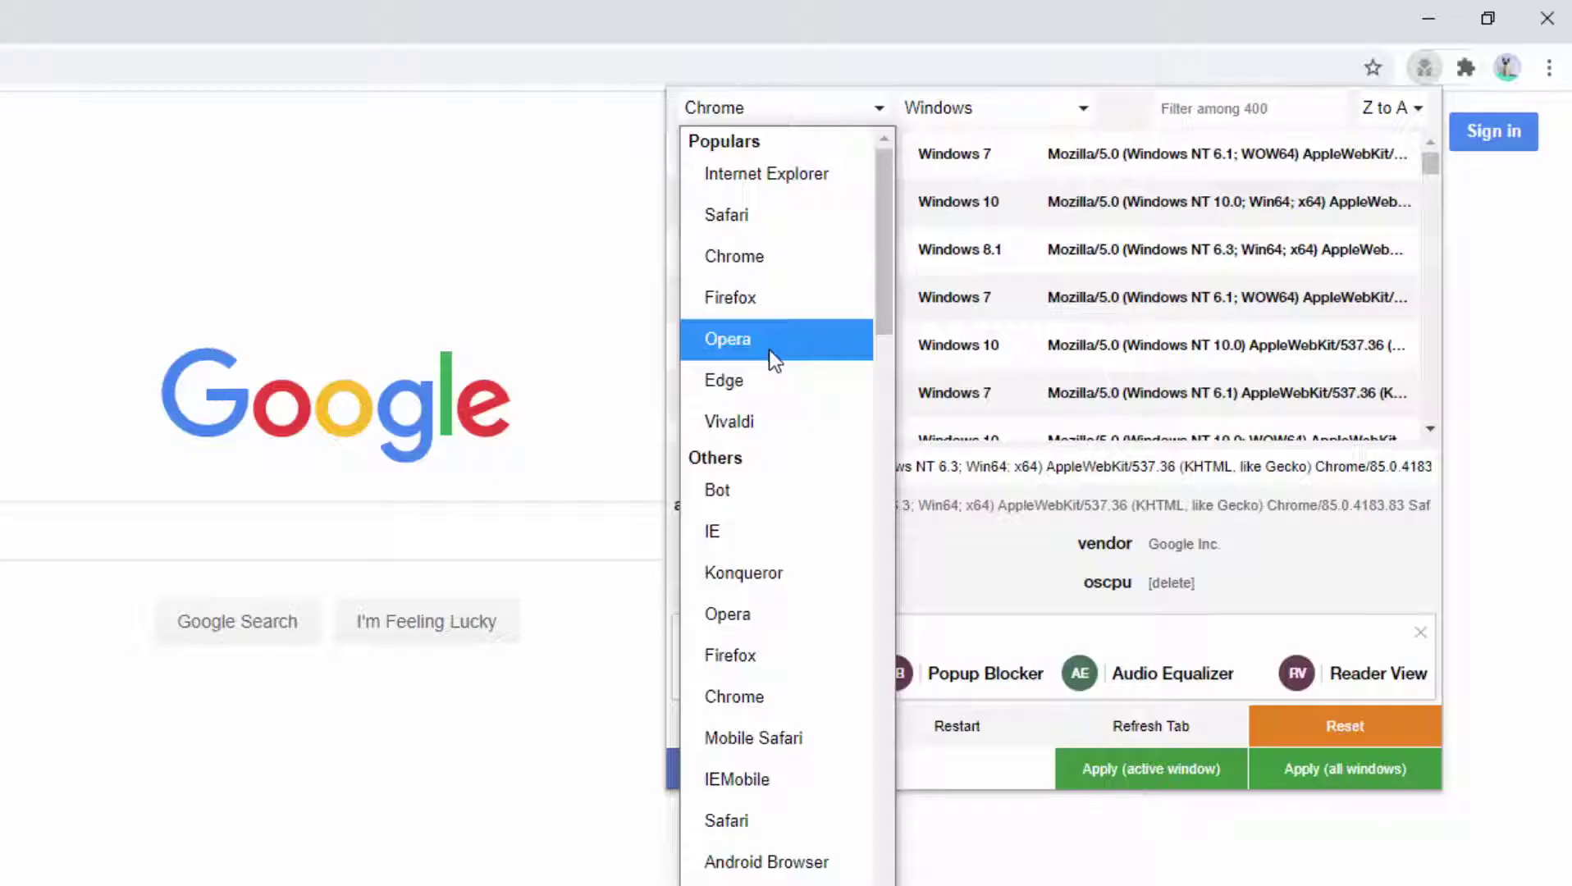
{"action": "left_click", "coordinate": [766, 625]}
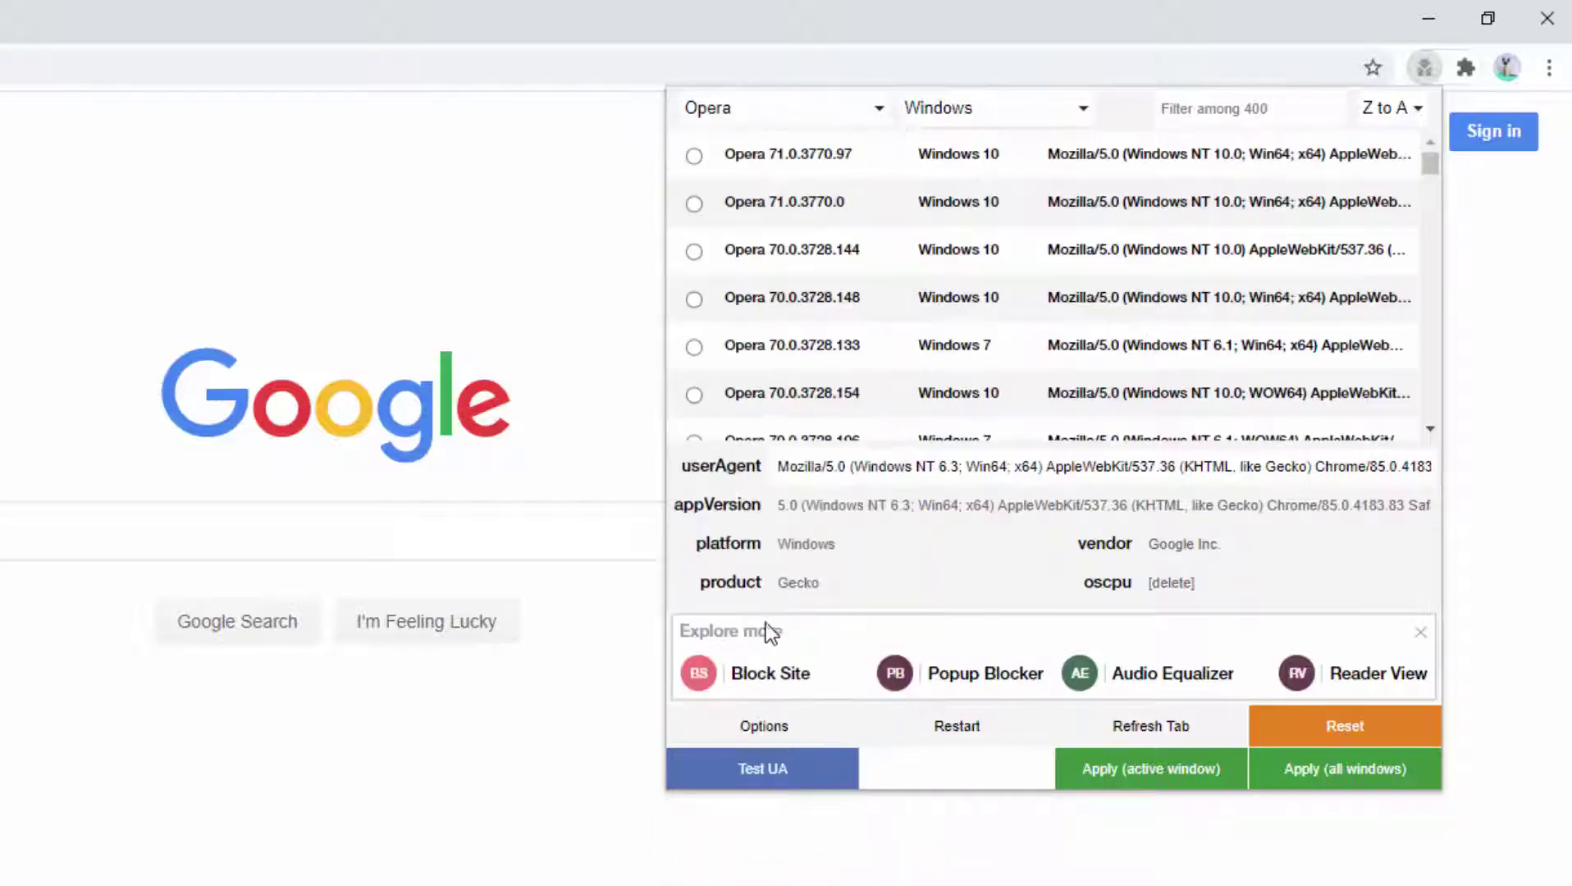
{"action": "left_click", "coordinate": [938, 126]}
{"action": "left_click", "coordinate": [966, 203]}
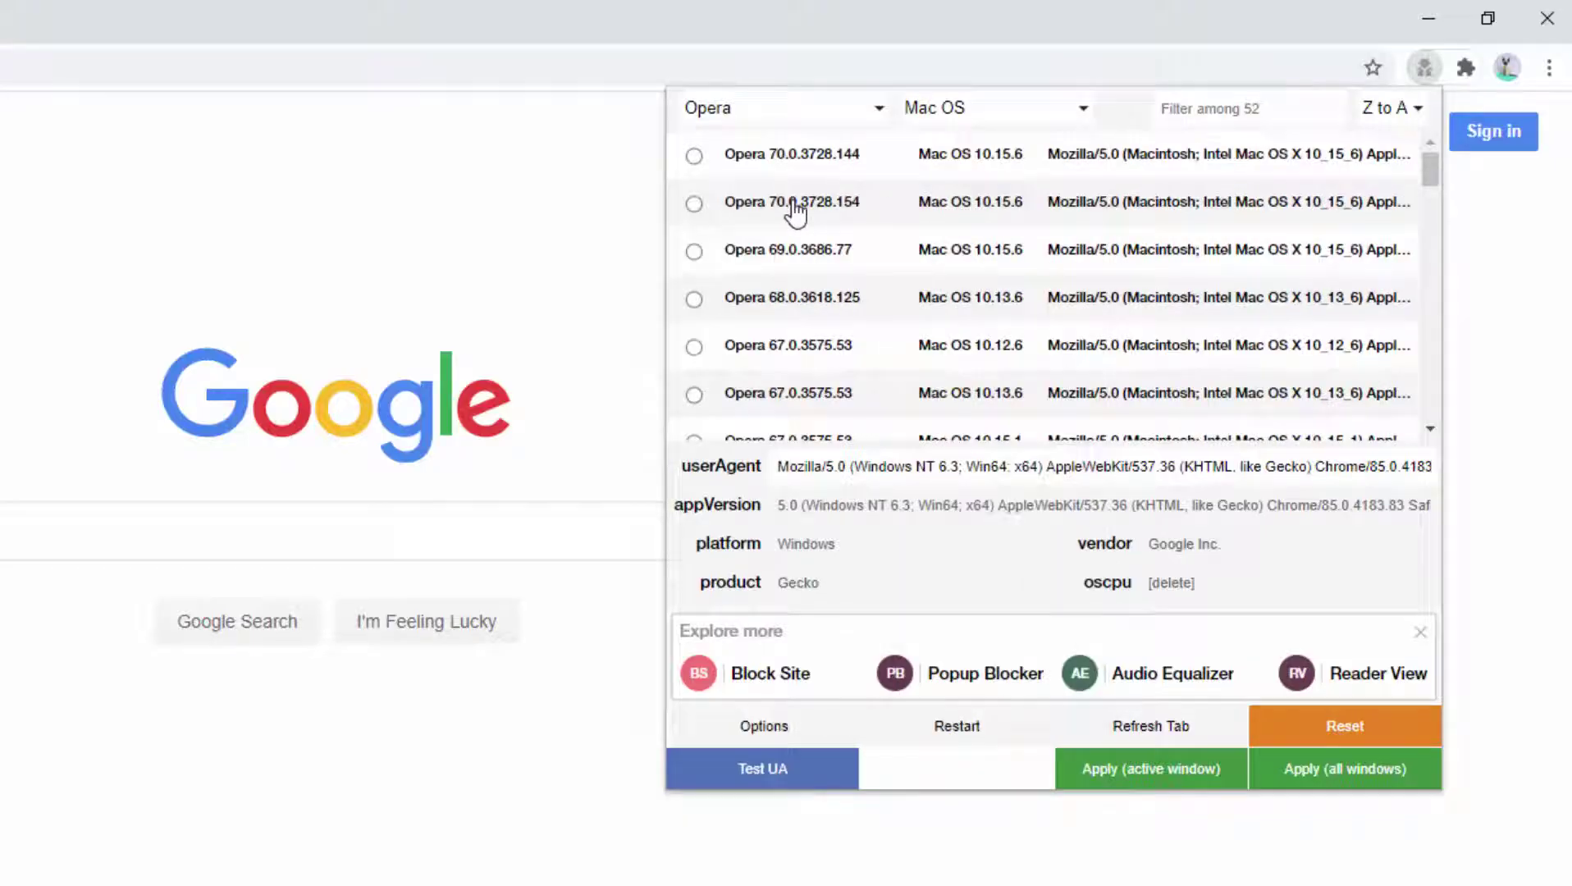
{"action": "left_click", "coordinate": [694, 156]}
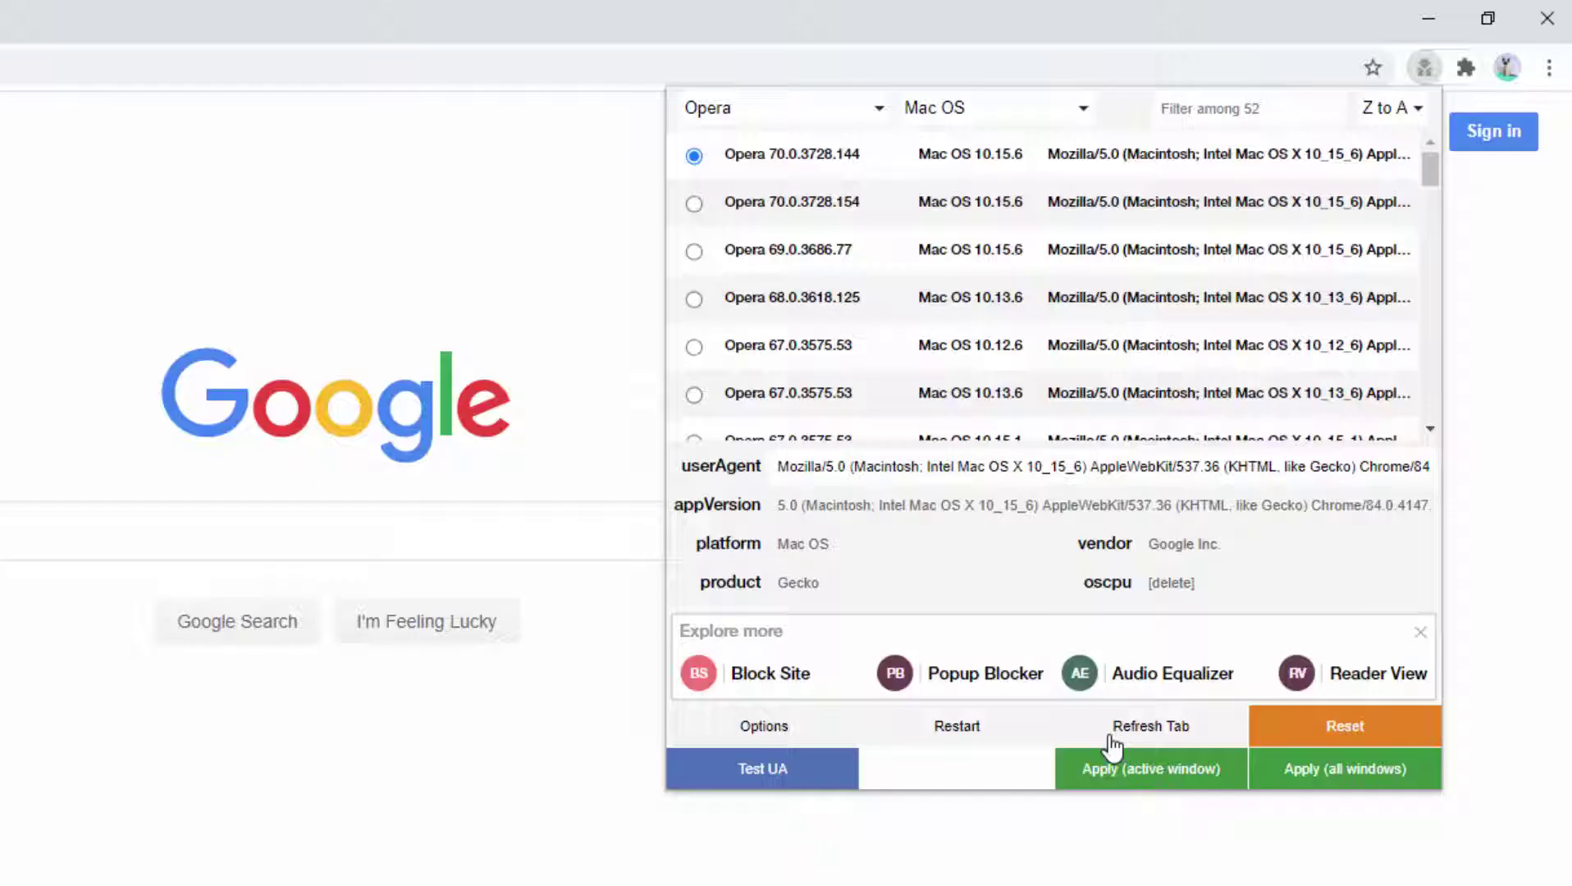
{"action": "left_click", "coordinate": [1291, 788]}
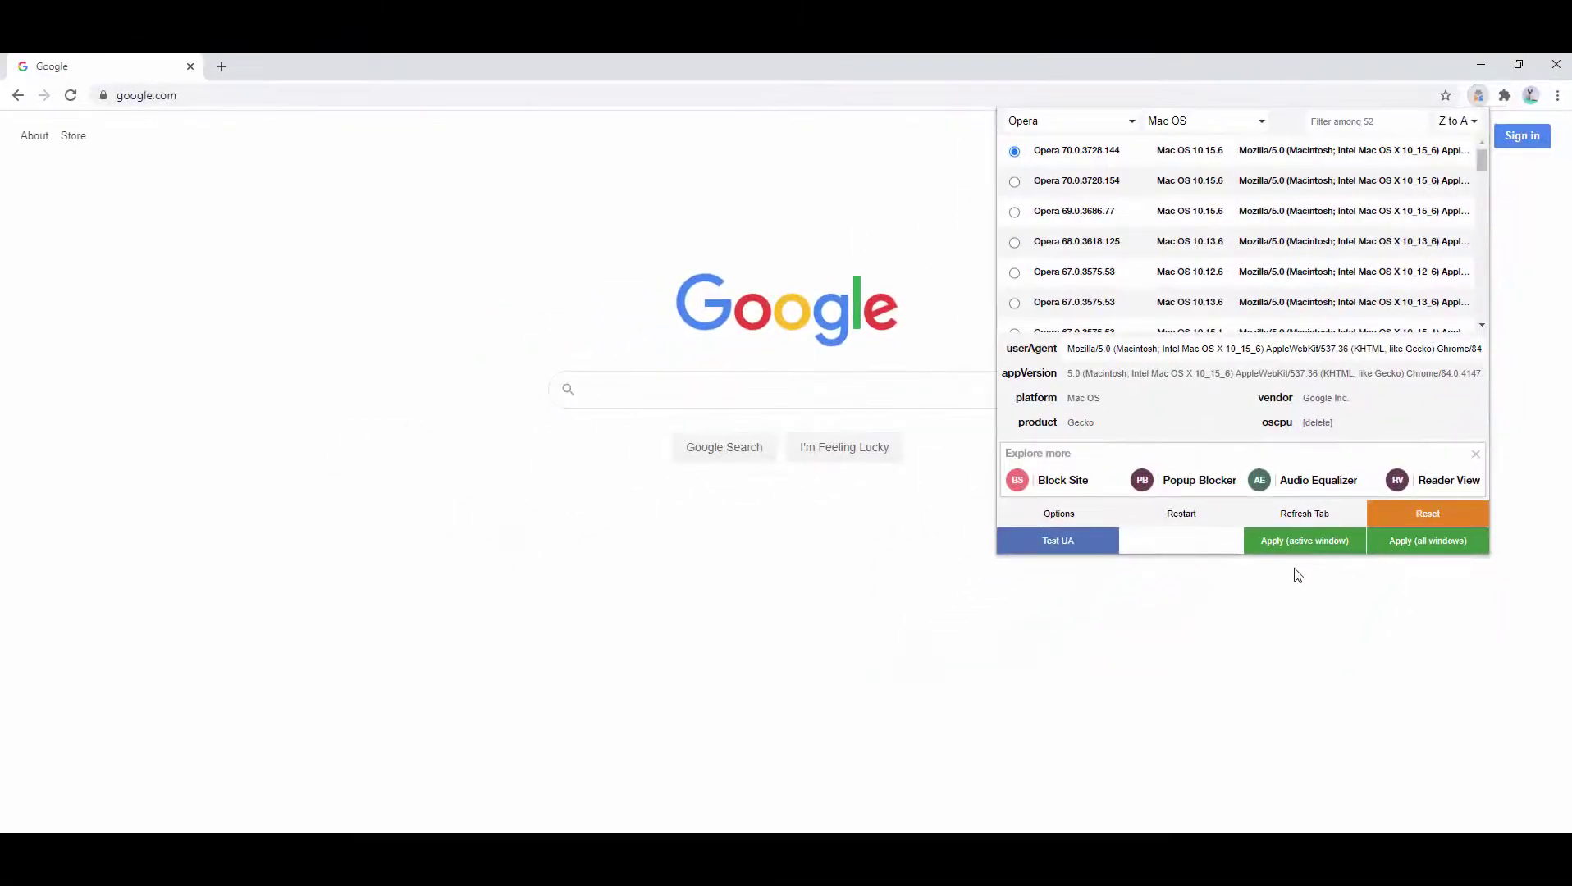
- Search Google for 'what is my user agent'
{"action": "left_click", "coordinate": [619, 384]}
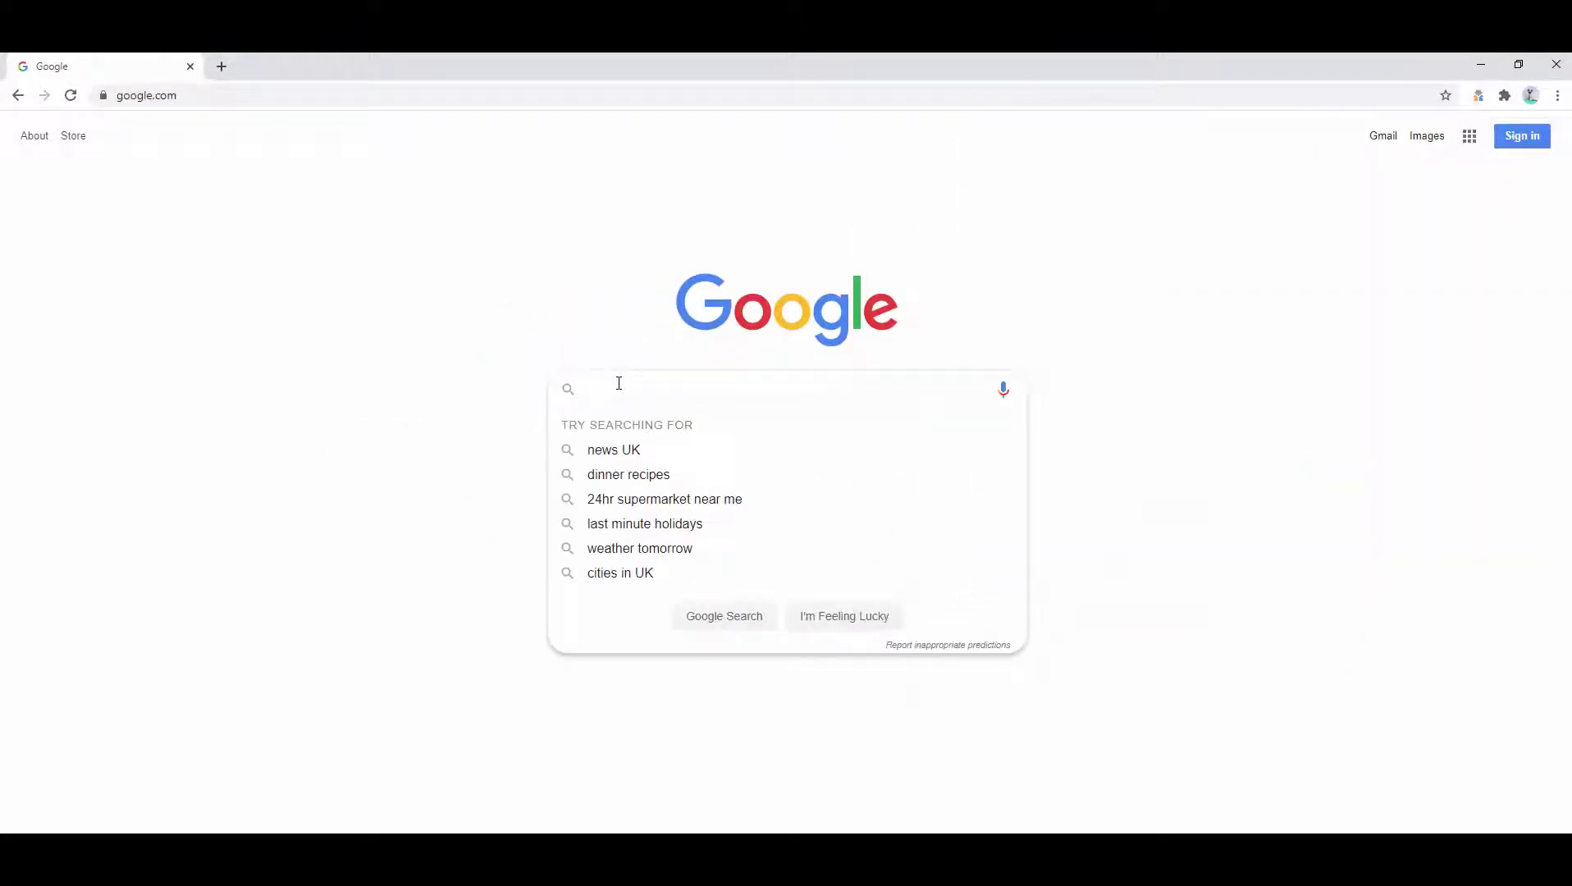
{"action": "type", "text": "what is my user"}
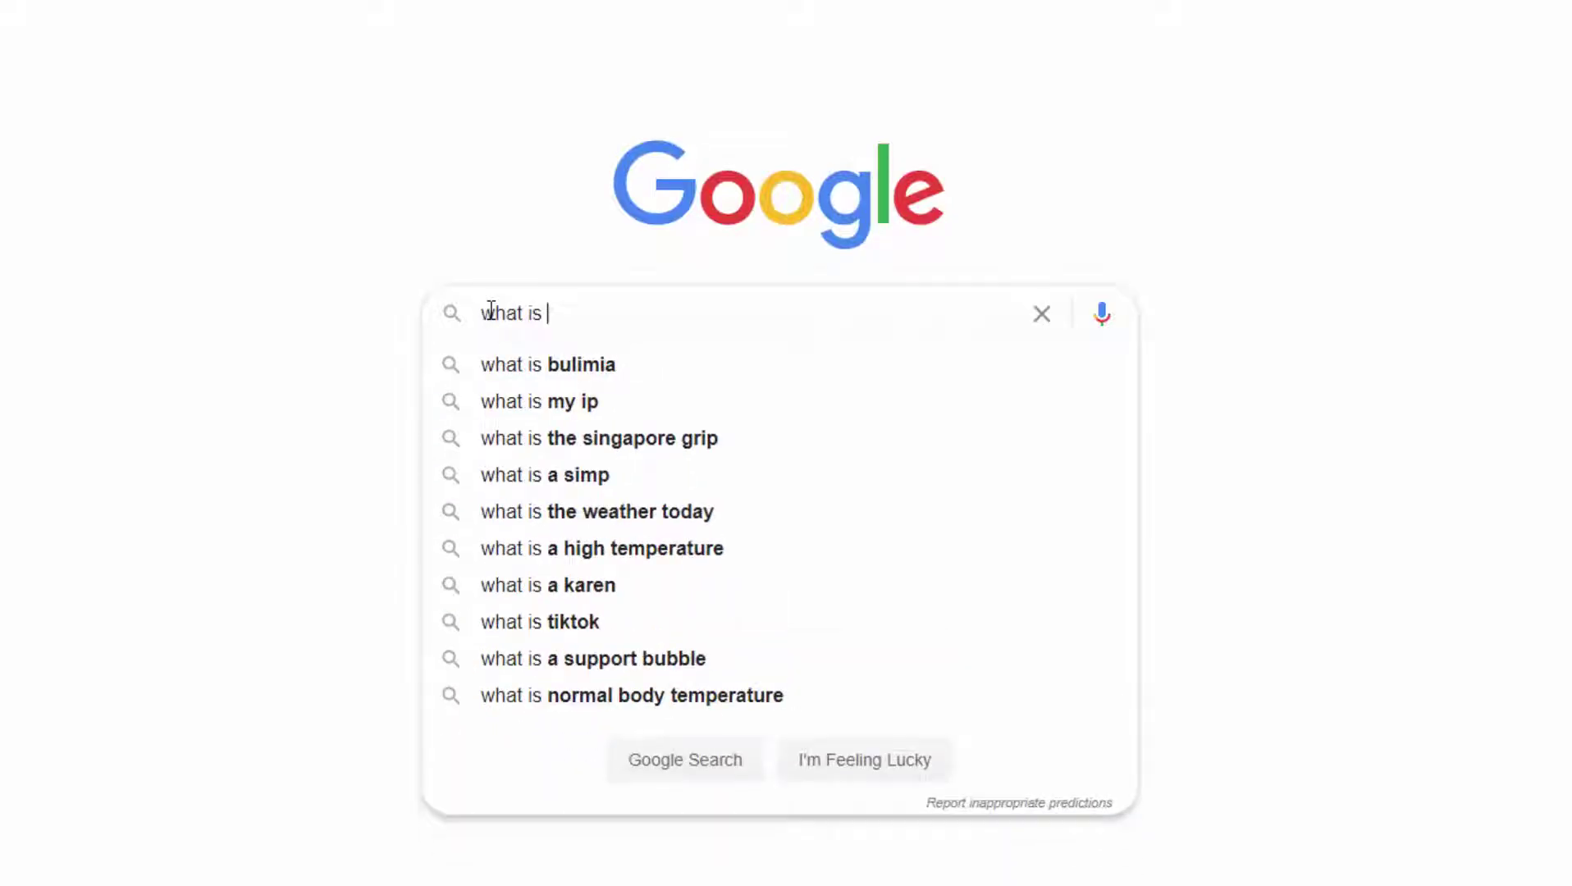
{"action": "type", "text": " agent"}
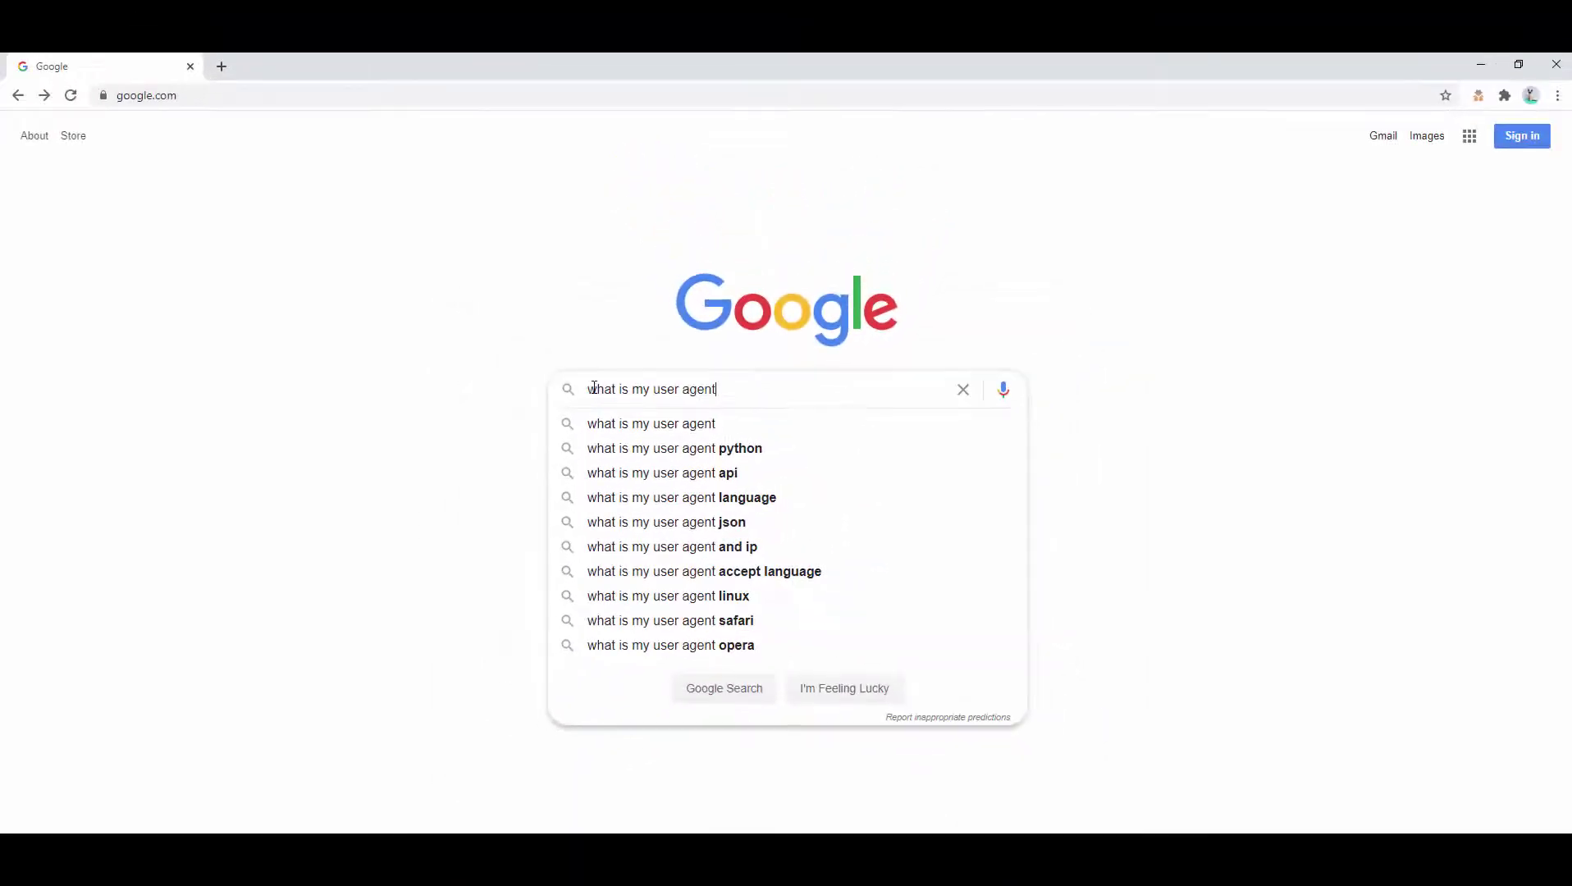
{"action": "key", "text": "Return"}
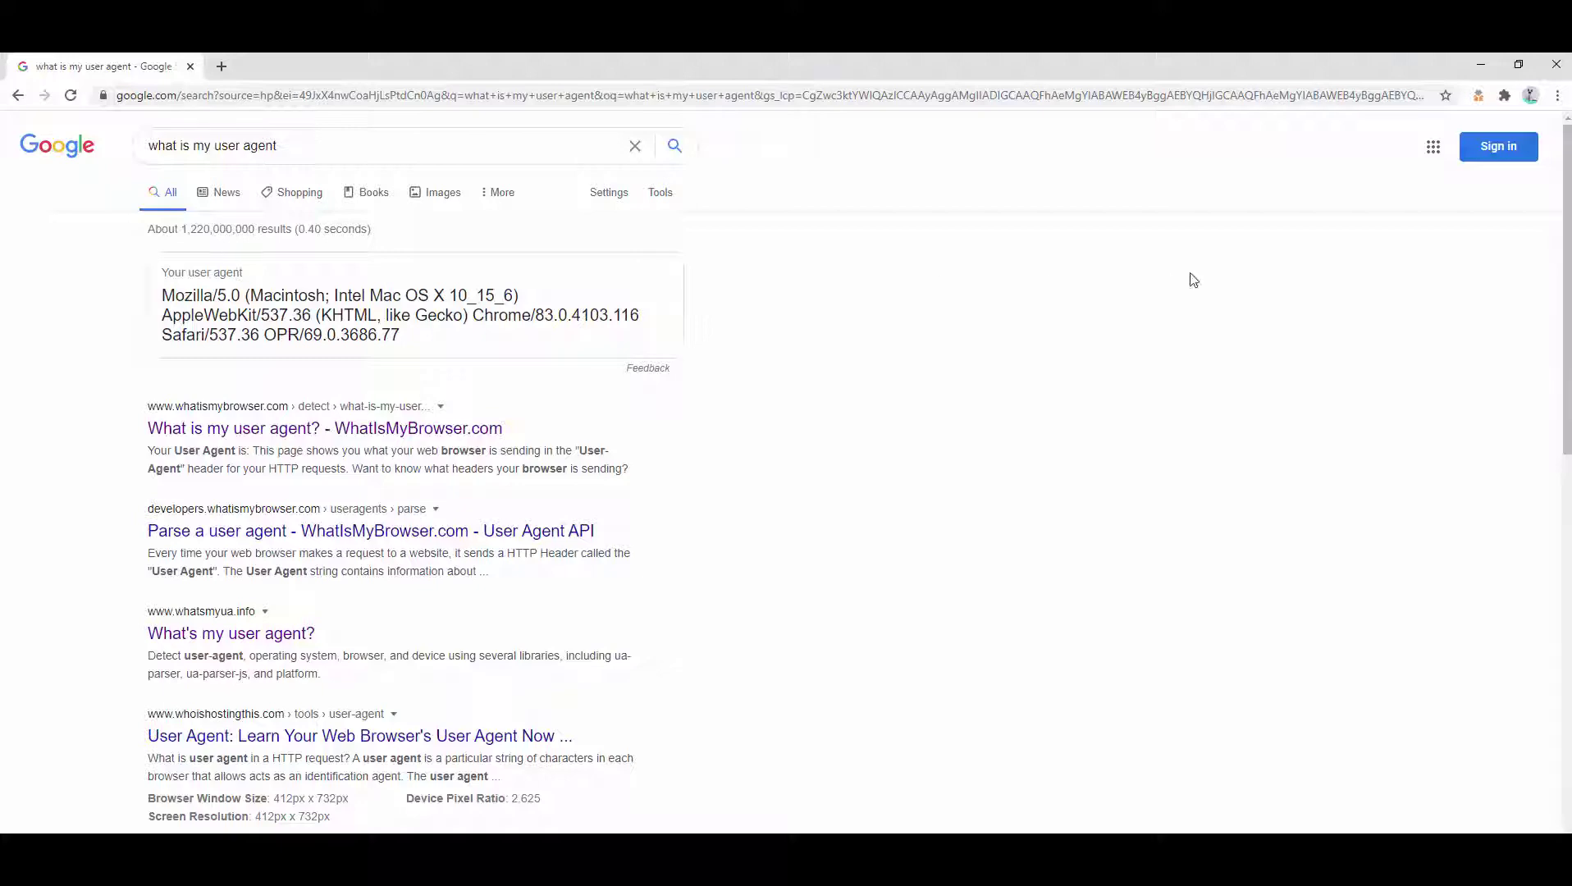
- In the switcher, filter to Windows agents and choose Opera 71.0.3770.97 for Windows 10
{"action": "left_click", "coordinate": [1478, 96]}
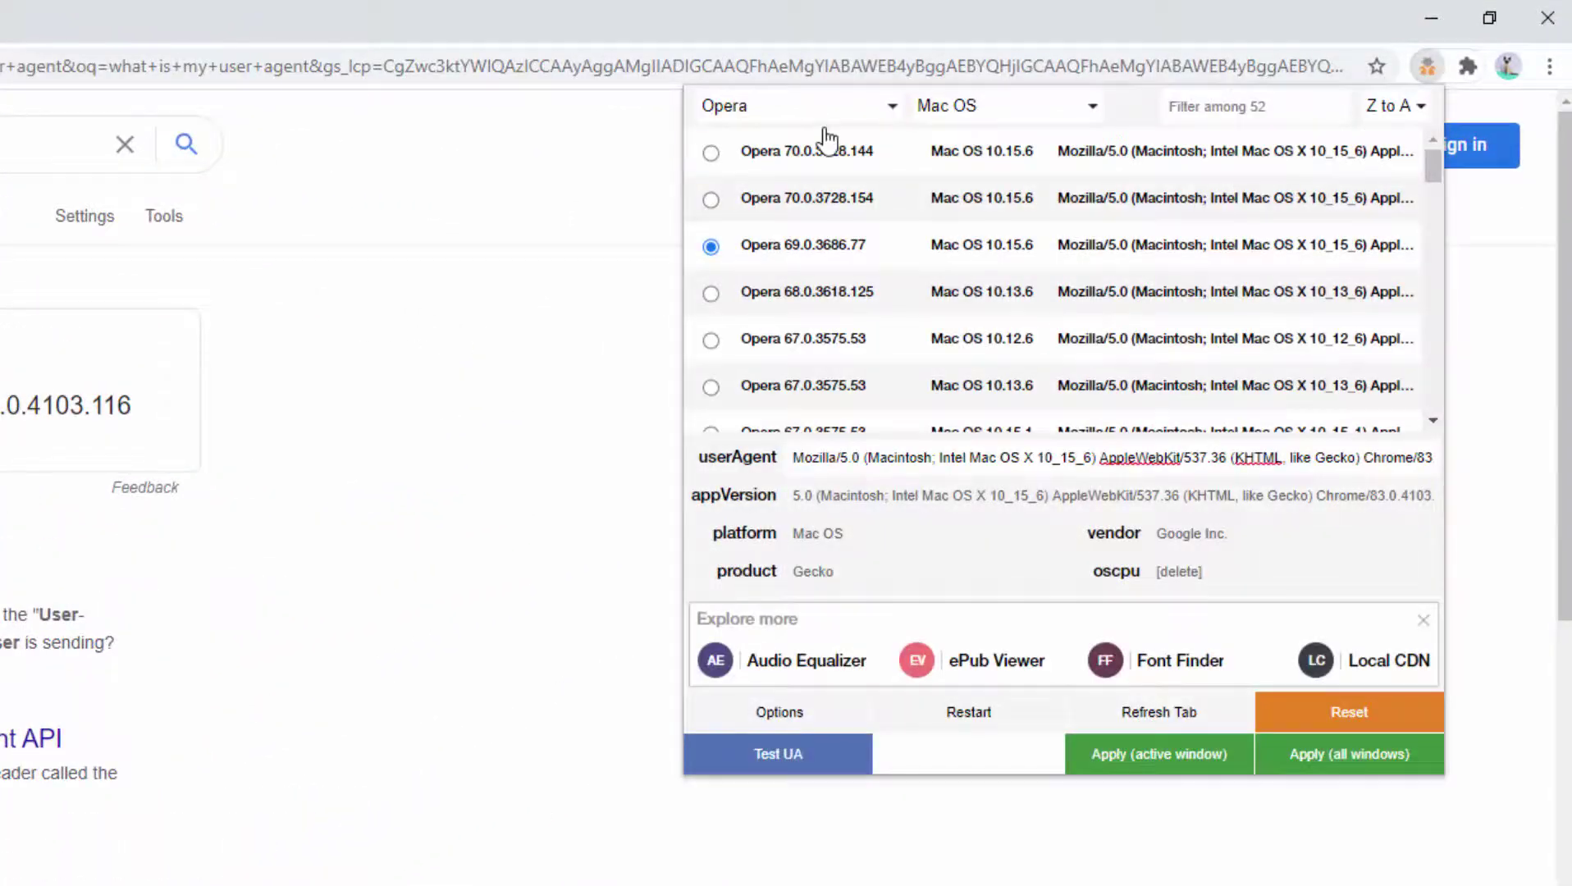
{"action": "left_click", "coordinate": [952, 111]}
{"action": "left_click", "coordinate": [958, 170]}
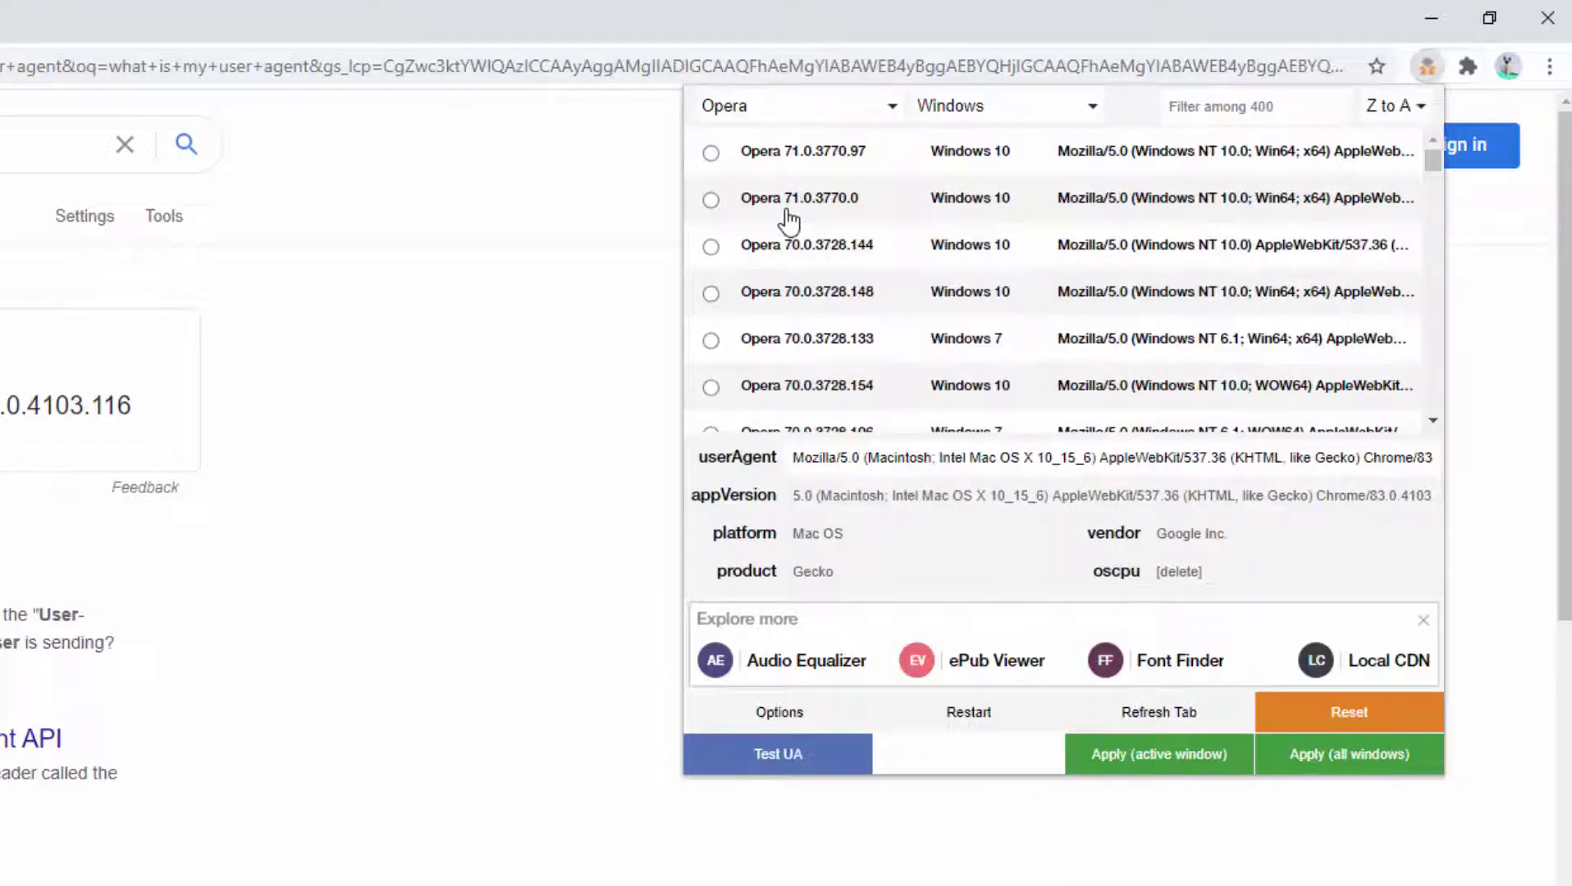
{"action": "left_click", "coordinate": [711, 152]}
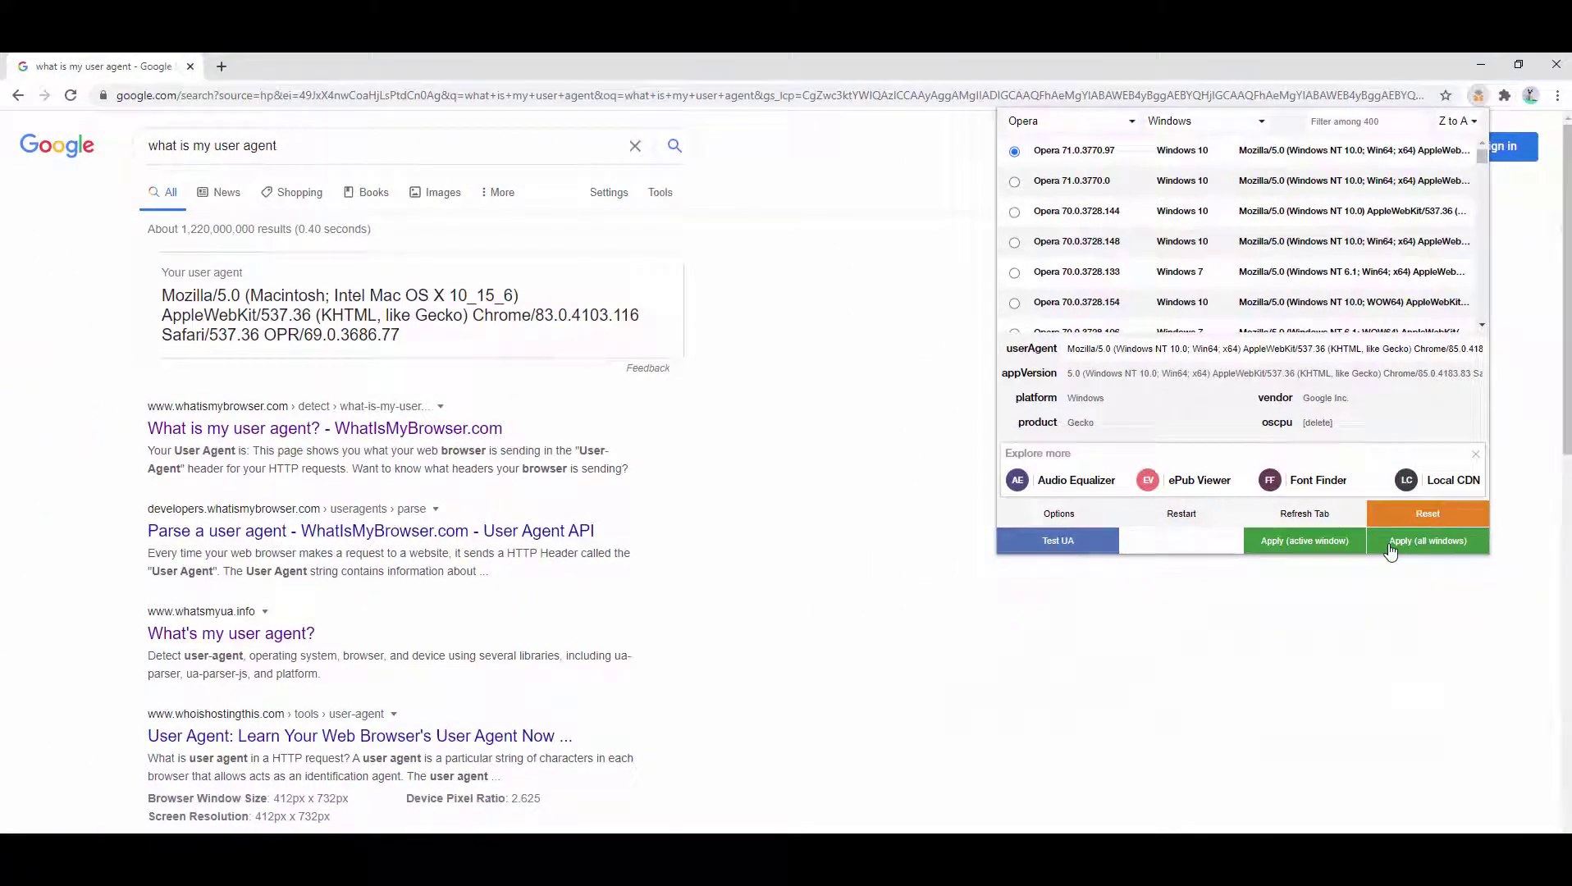
- Apply the Opera 71 agent to all windows and open the whatsmyua, WhatIsMyBrowser and whatsmyuseragent results in new tabs
{"action": "left_click", "coordinate": [1391, 548]}
{"action": "scroll", "coordinate": [197, 459], "scroll_direction": "down", "scroll_amount": 2}
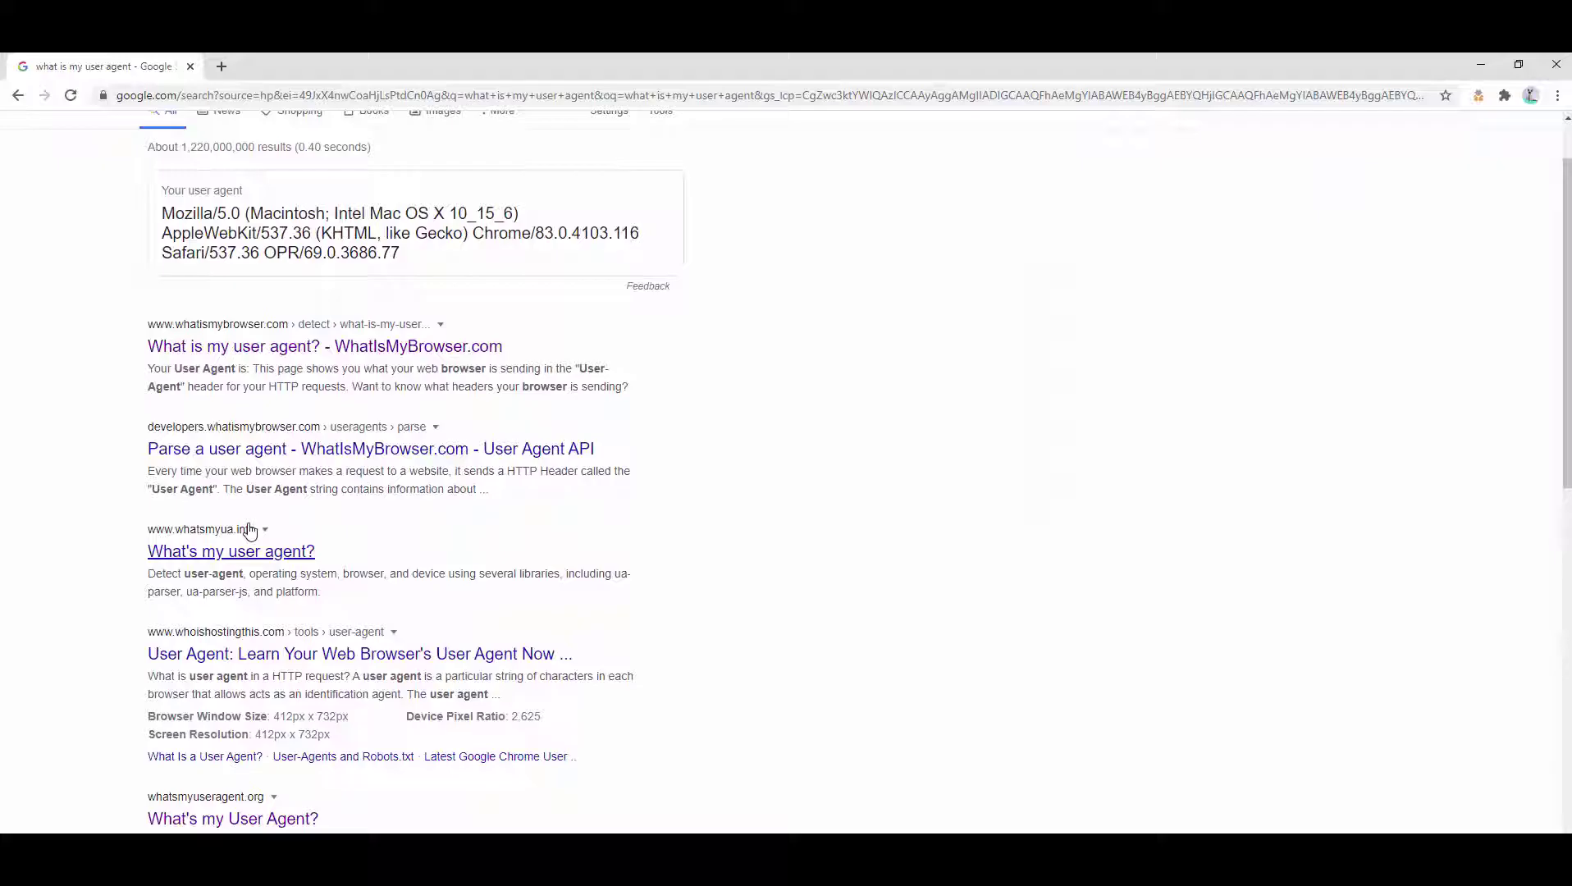
{"action": "middle_click", "coordinate": [255, 551]}
{"action": "scroll", "coordinate": [272, 364], "scroll_direction": "up", "scroll_amount": 2}
{"action": "middle_click", "coordinate": [275, 429]}
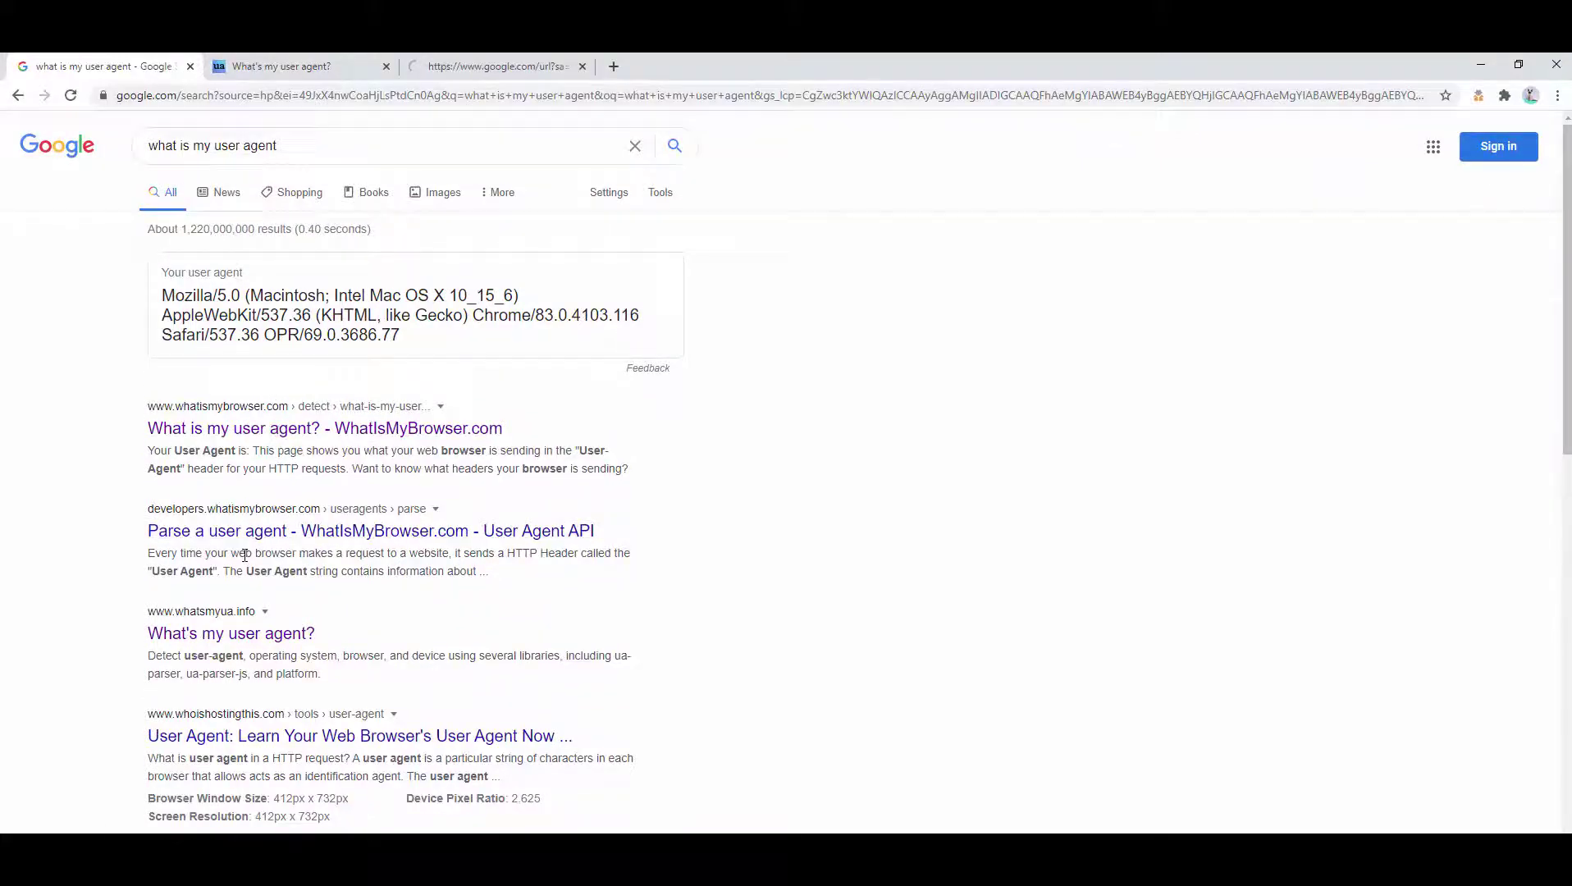
{"action": "scroll", "coordinate": [245, 555], "scroll_direction": "down", "scroll_amount": 2}
{"action": "middle_click", "coordinate": [231, 733]}
{"action": "scroll", "coordinate": [232, 733], "scroll_direction": "up", "scroll_amount": 1}
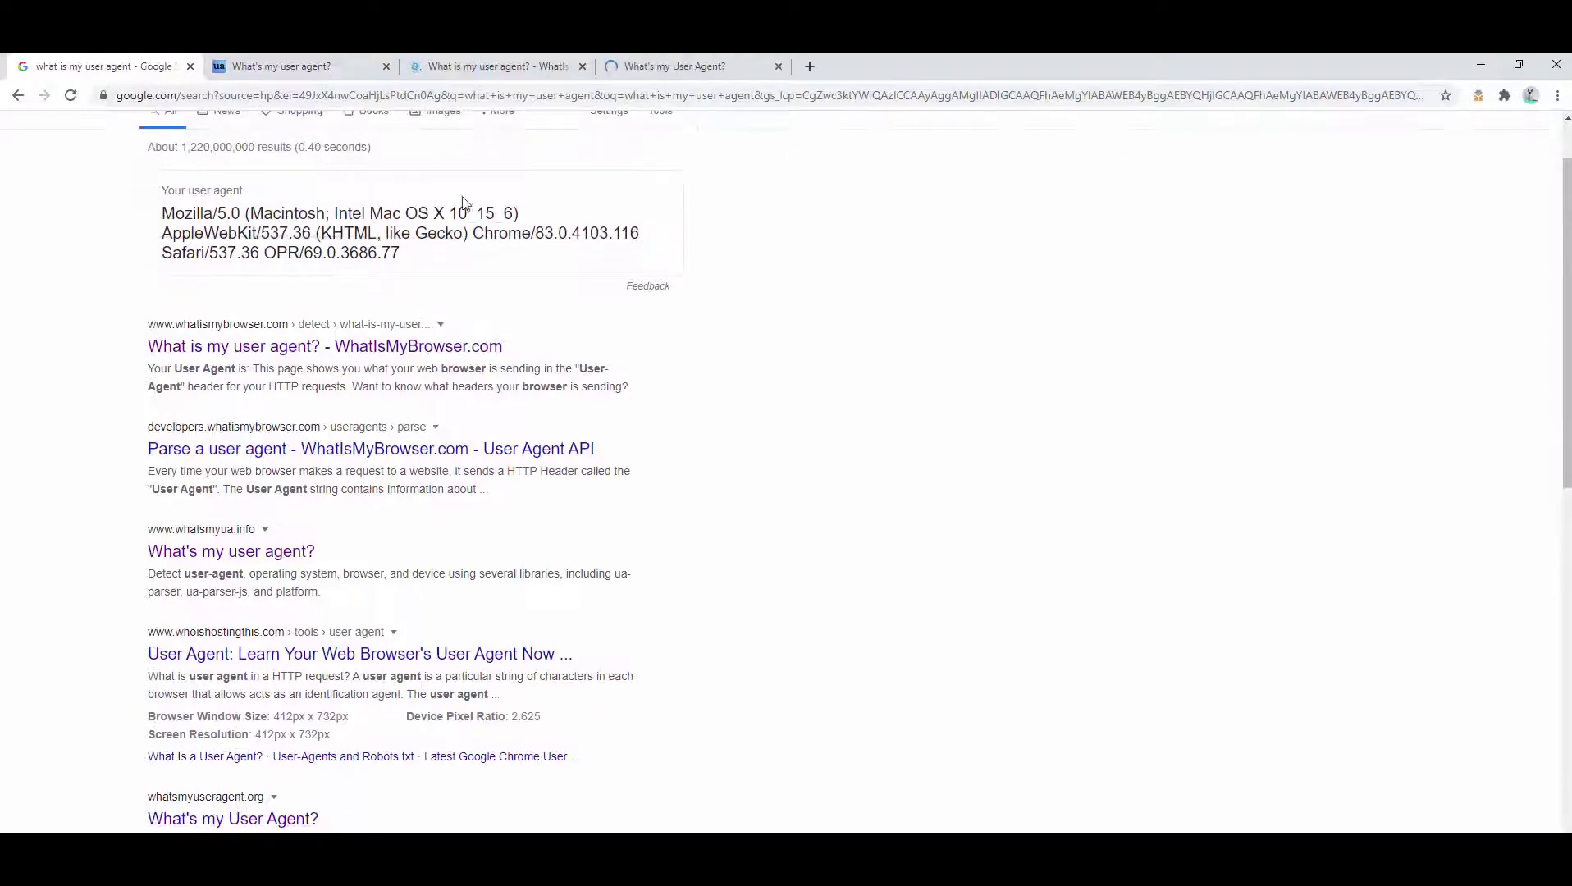
- Check the user-agent string on whatsmyua.info, then view WhatIsMyBrowser's report
{"action": "left_click", "coordinate": [303, 66]}
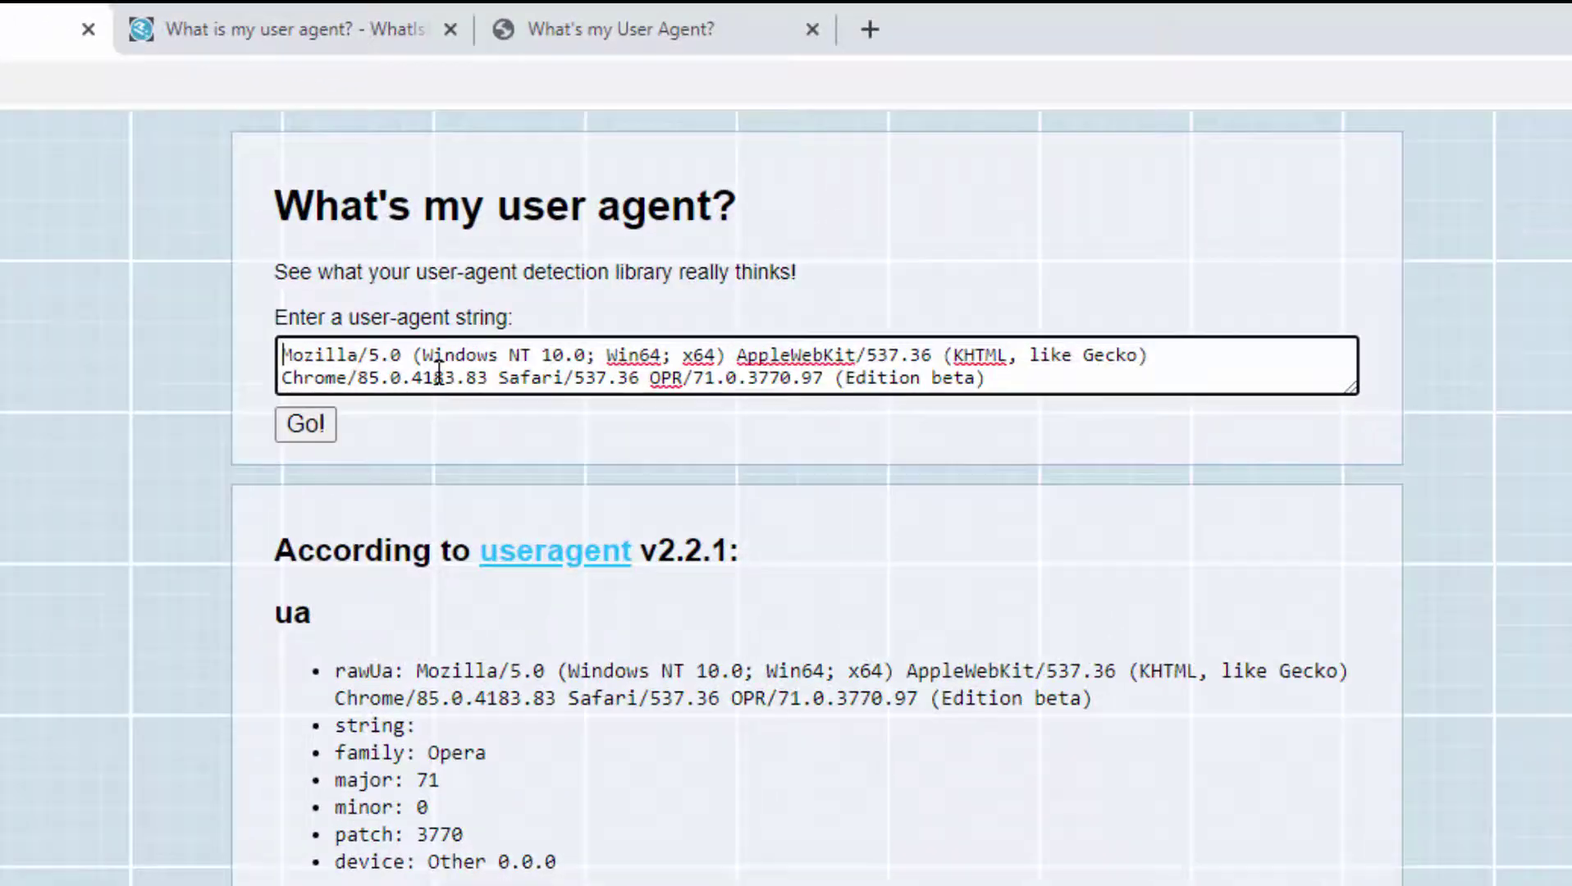
{"action": "left_click_drag", "start_coordinate": [346, 355], "coordinate": [649, 402]}
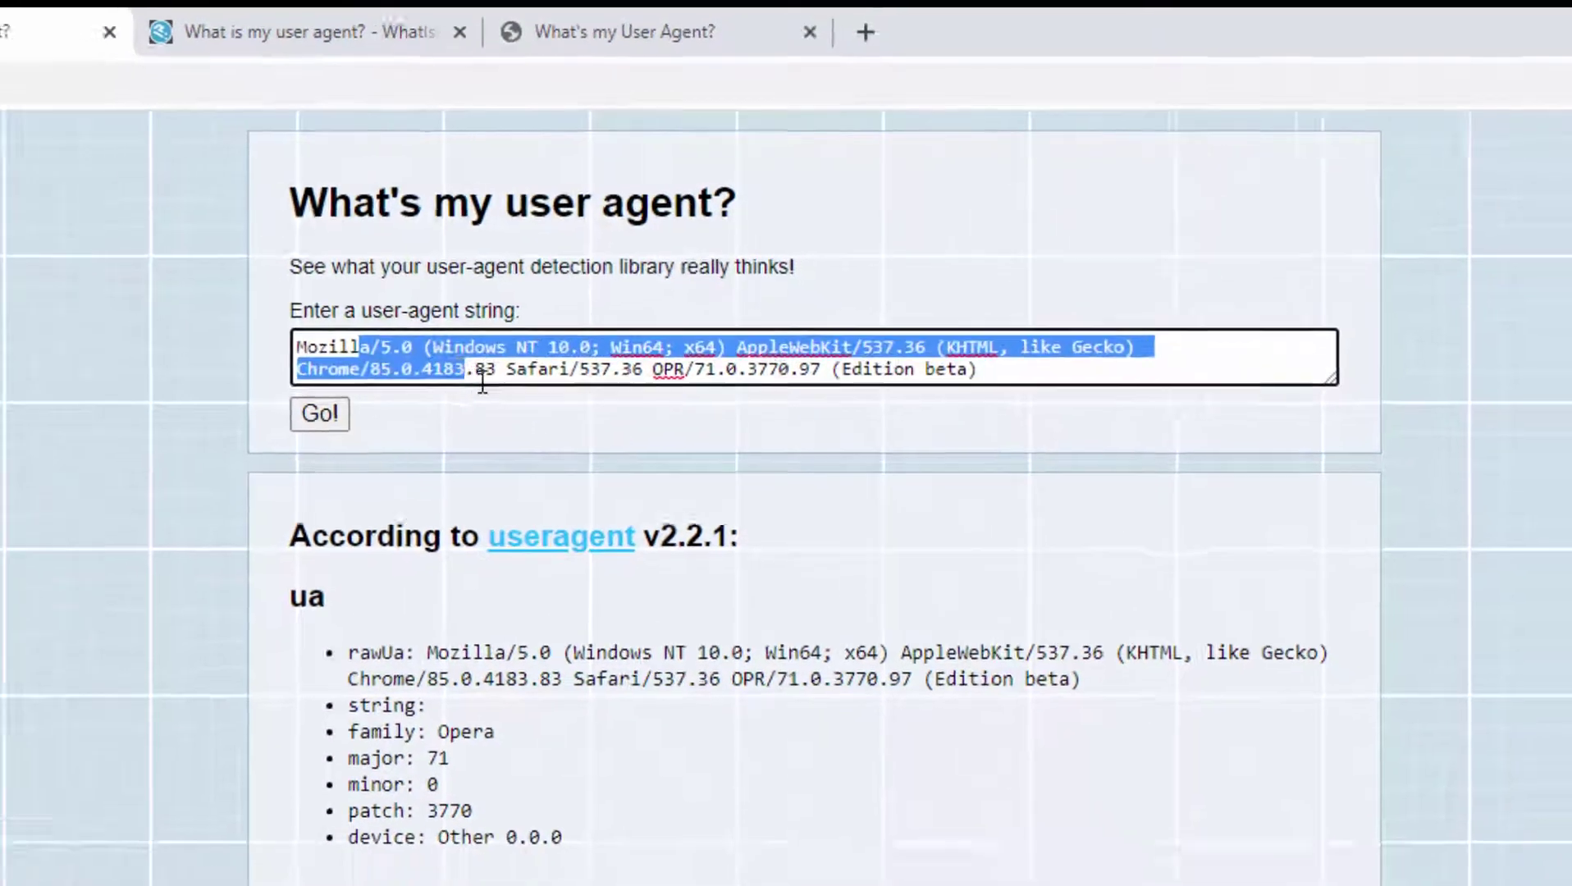
{"action": "left_click", "coordinate": [340, 31]}
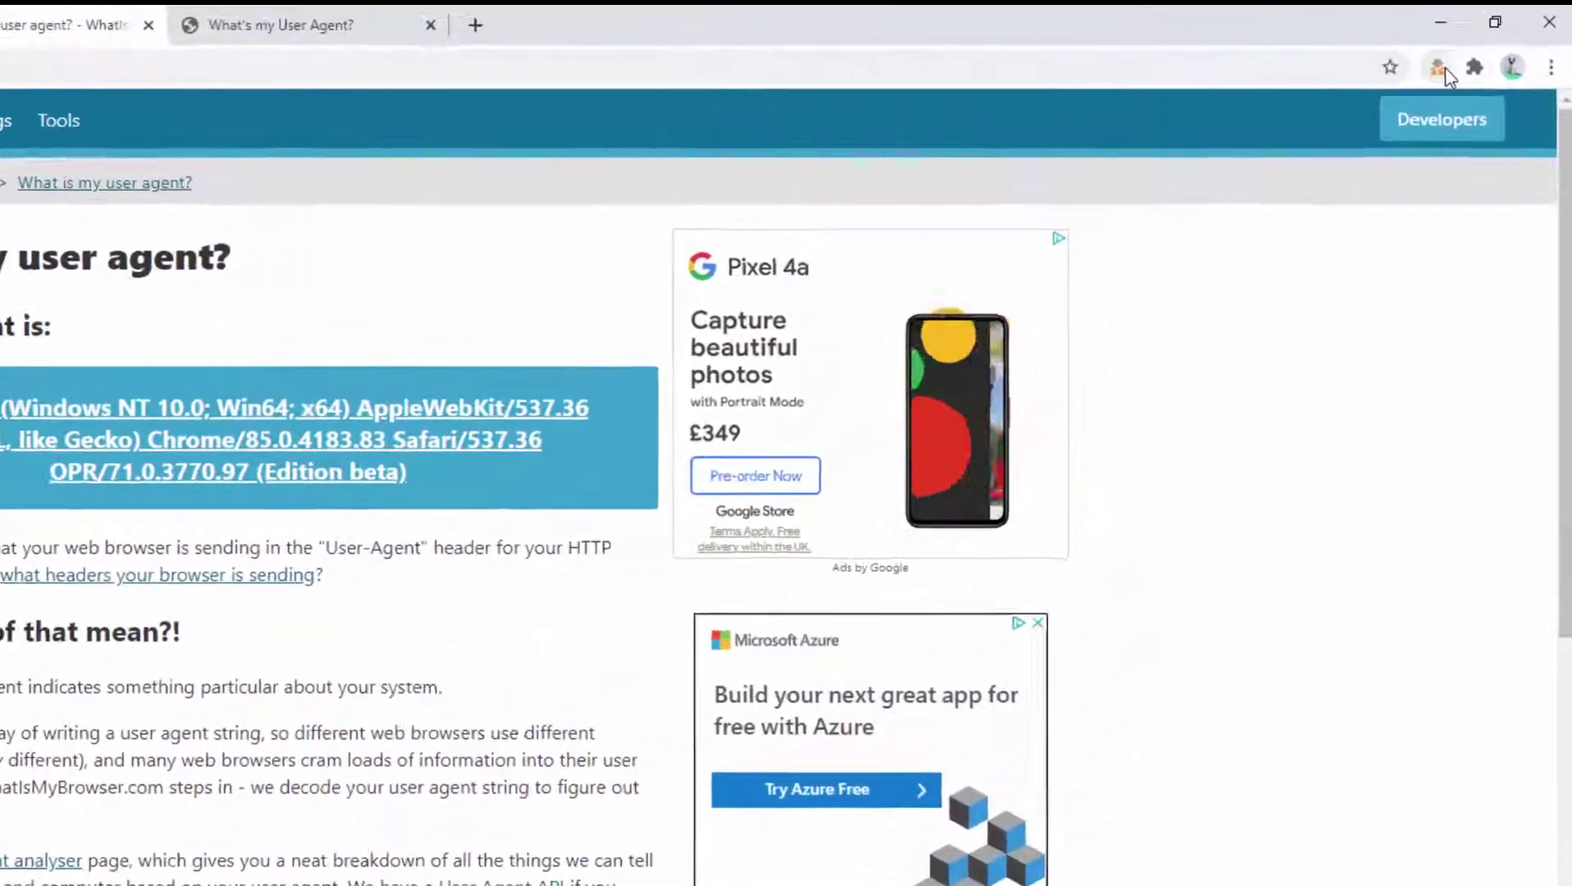
- Choose Internet Explorer and apply the IE 11.0 Windows 8.1 agent to all windows
{"action": "left_click", "coordinate": [1440, 67]}
{"action": "left_click", "coordinate": [864, 100]}
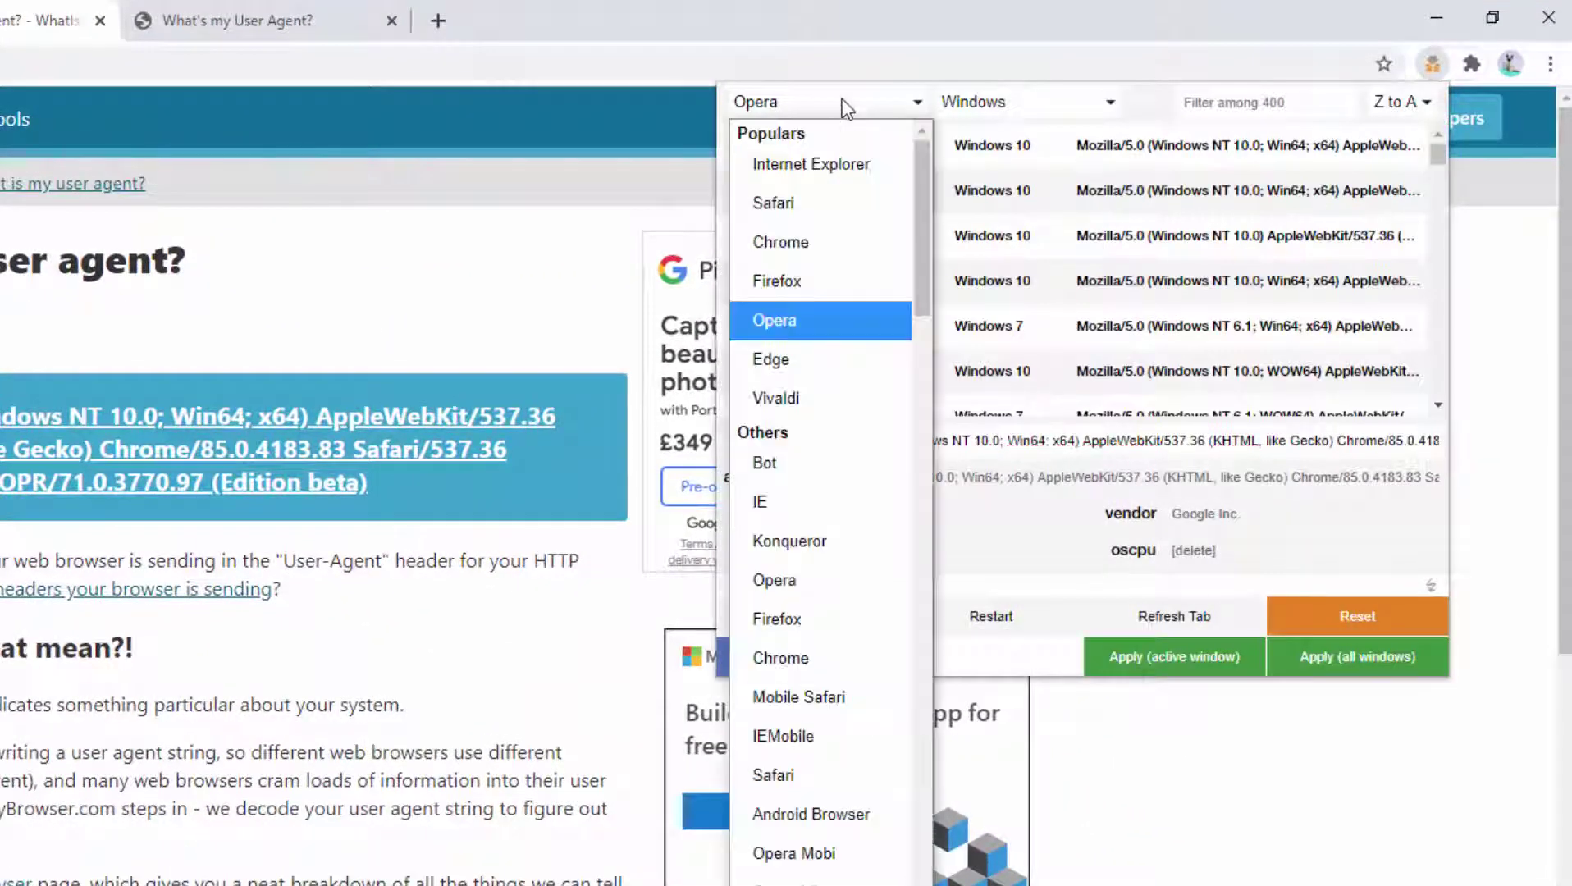
{"action": "left_click", "coordinate": [841, 163]}
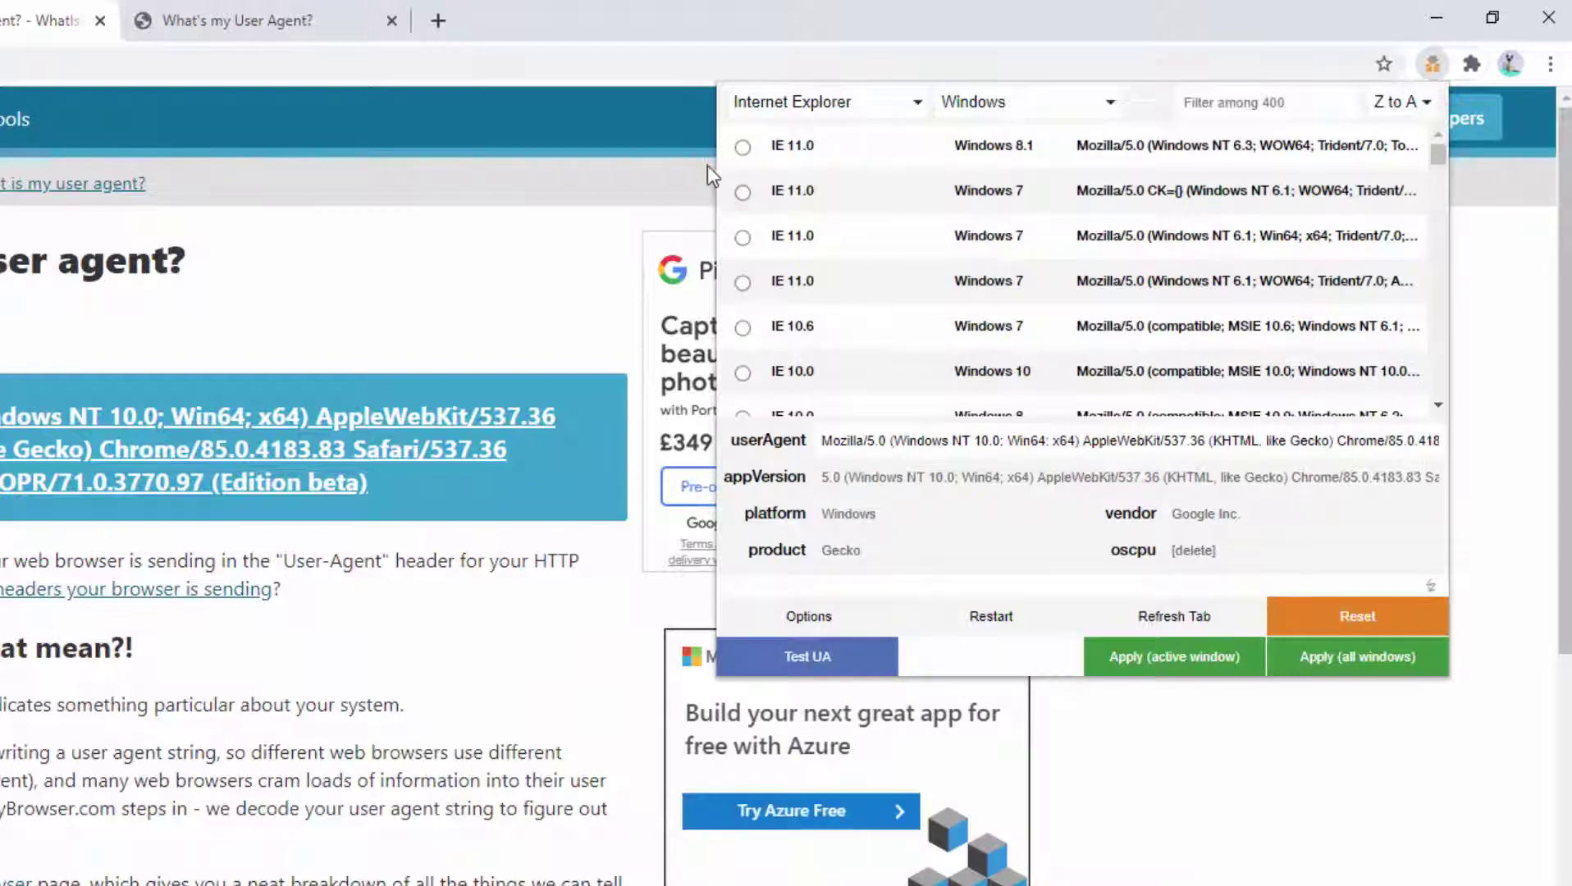
{"action": "left_click", "coordinate": [742, 148]}
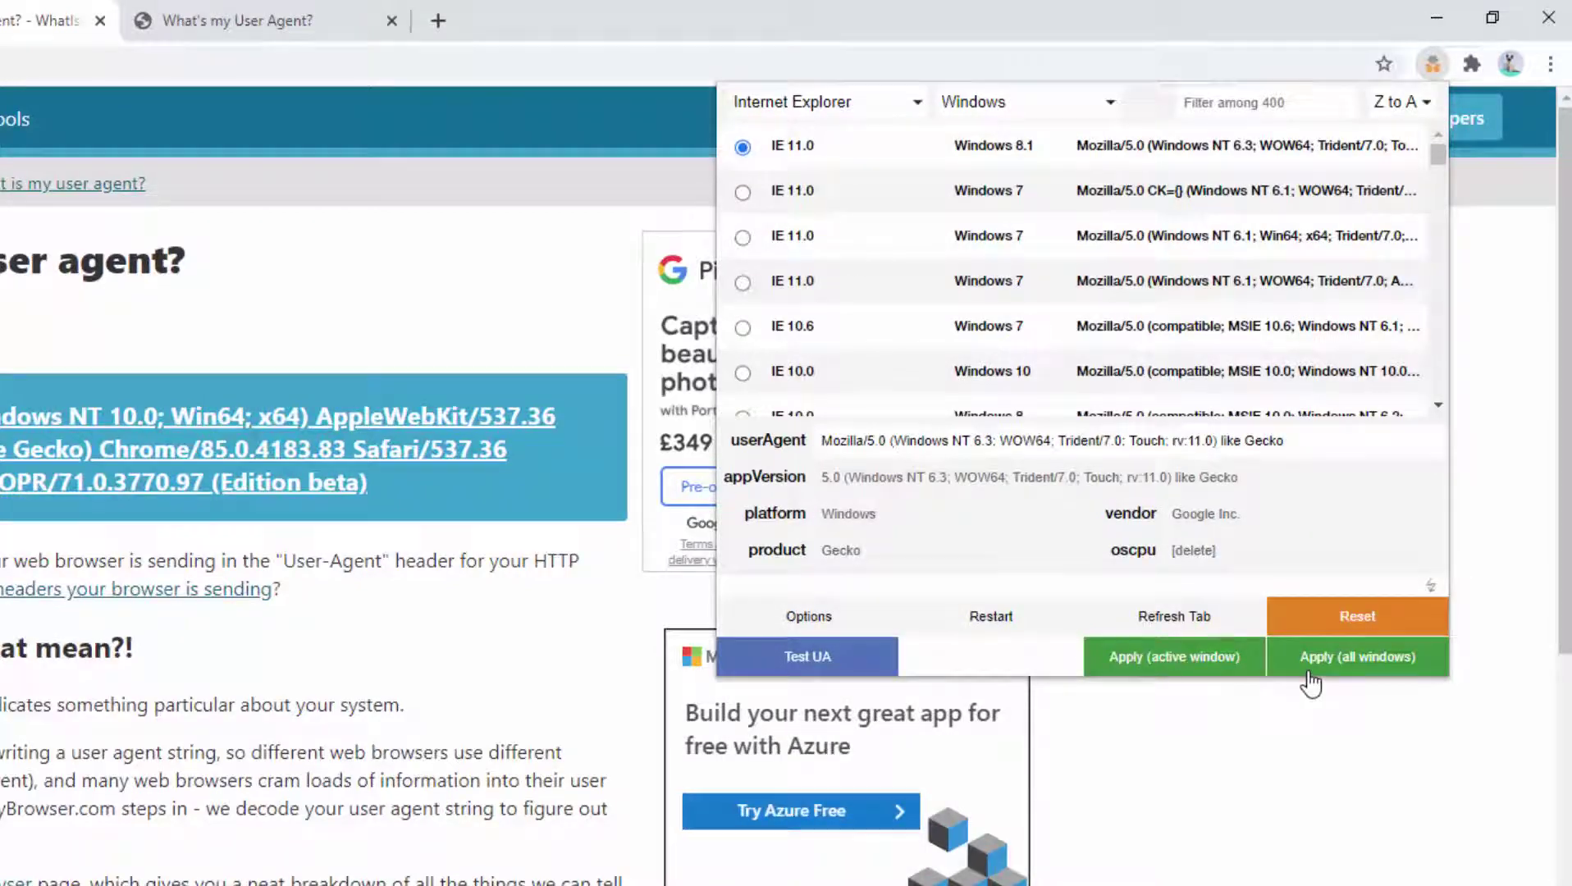
{"action": "left_click", "coordinate": [1305, 674]}
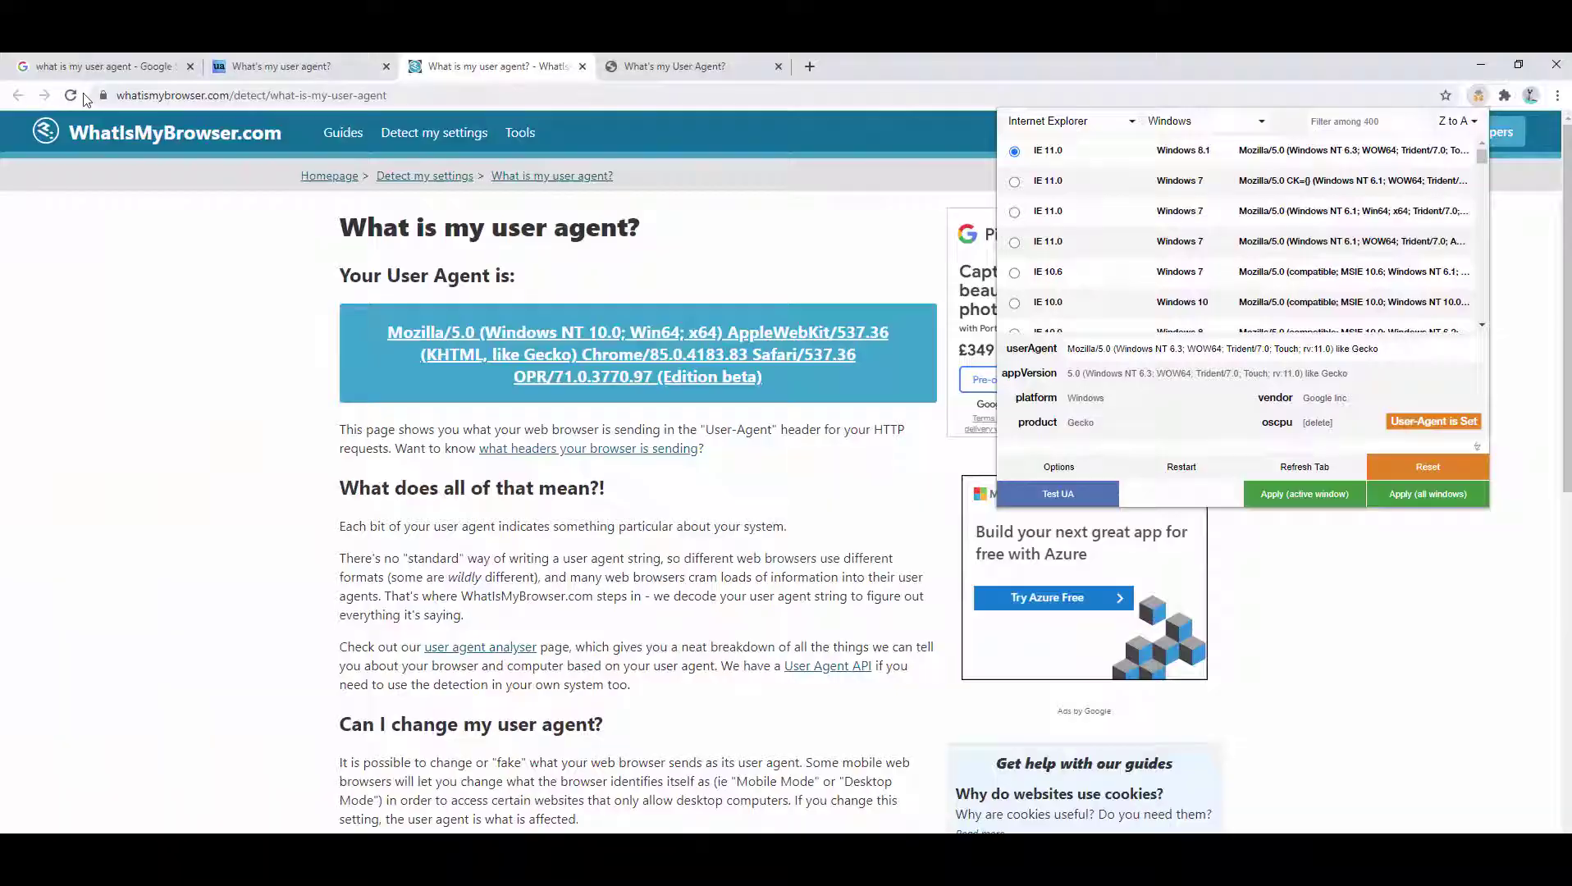
- Reload the WhatIsMyBrowser, whatsmyuseragent.org and whatsmyua.info tabs so they report IE 11
{"action": "left_click", "coordinate": [71, 96]}
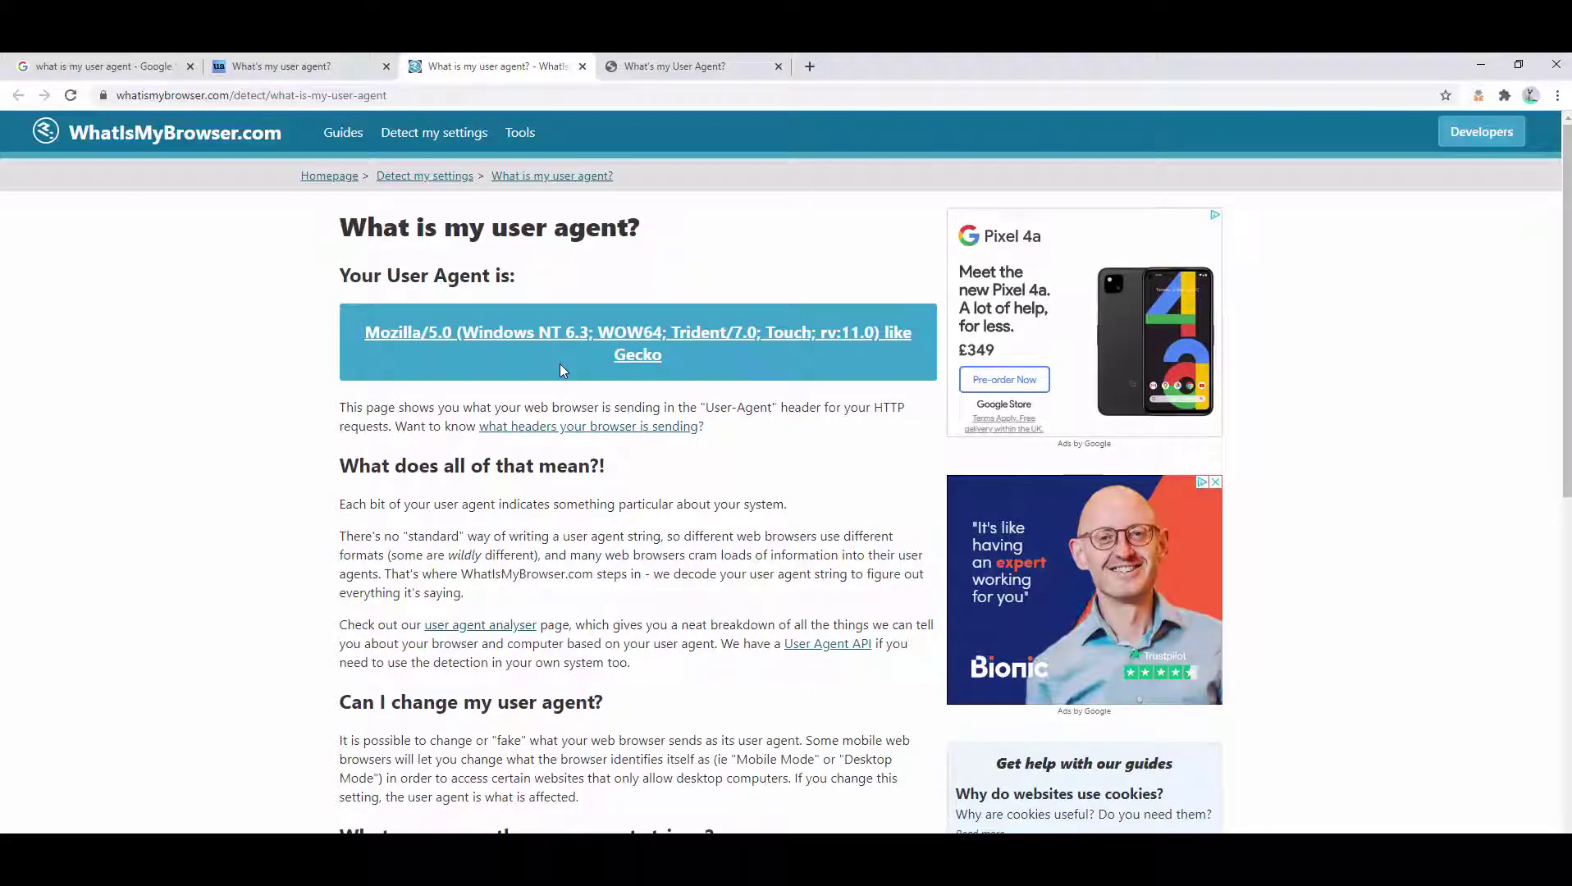
{"action": "left_click", "coordinate": [636, 65]}
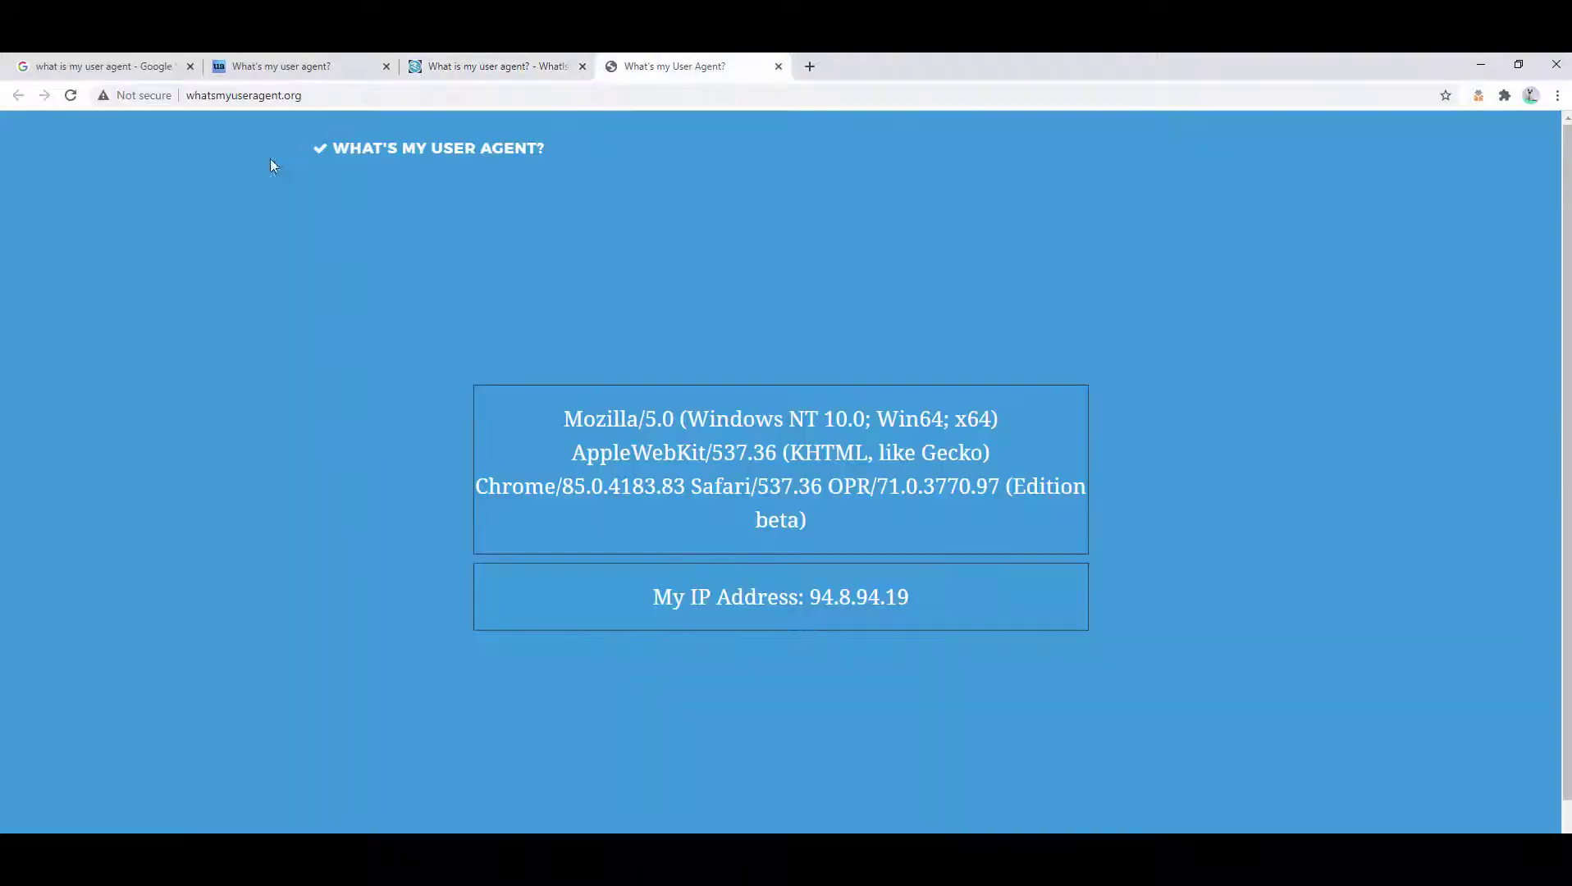
{"action": "left_click", "coordinate": [72, 96]}
{"action": "left_click", "coordinate": [263, 66]}
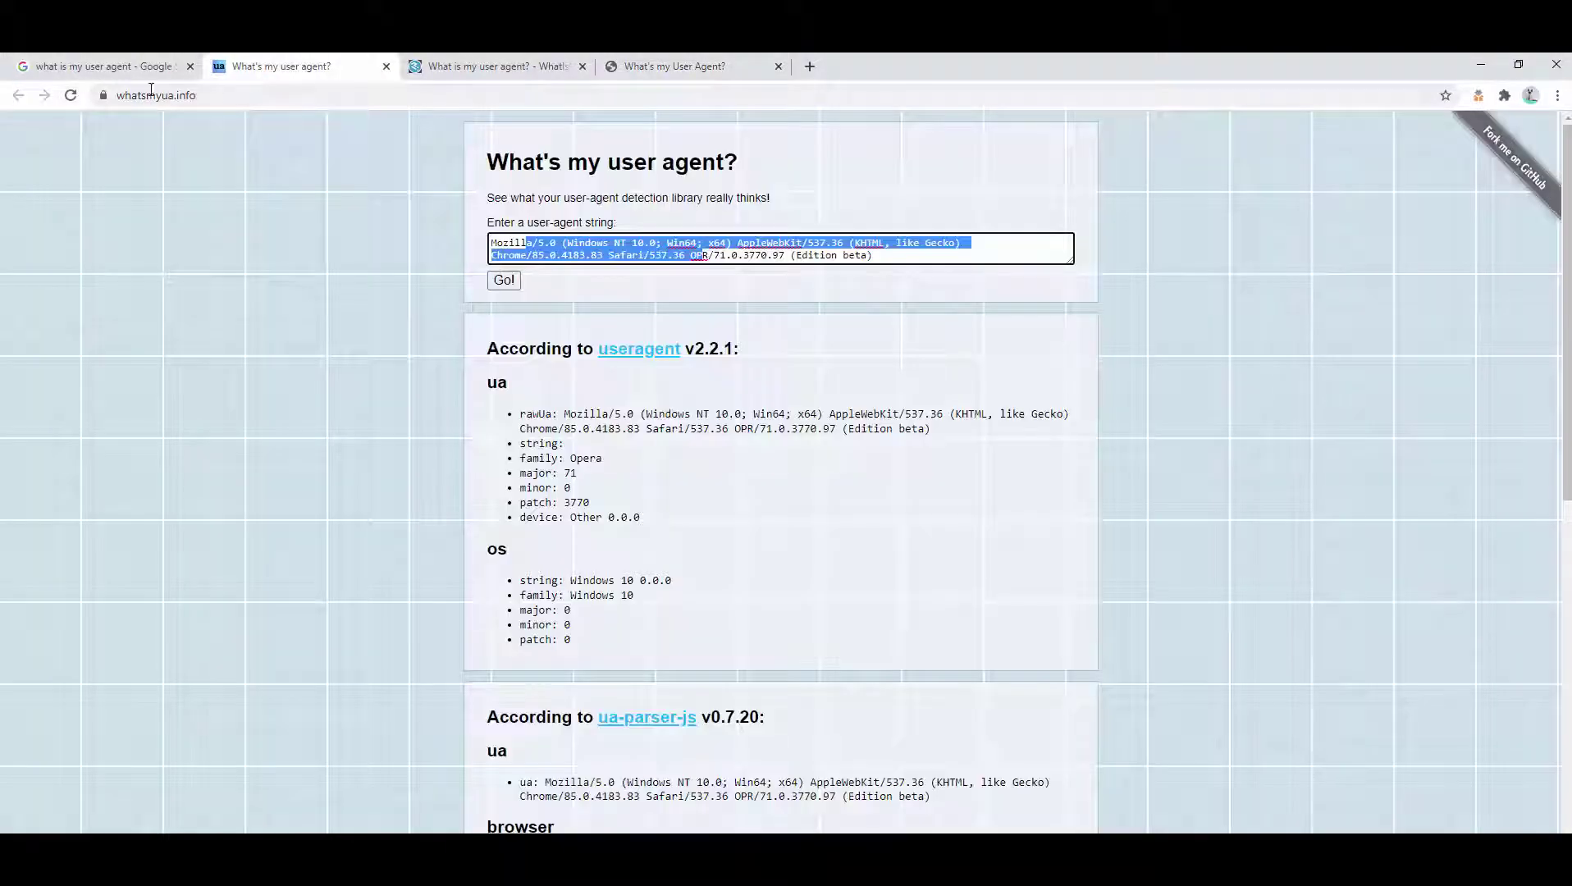
{"action": "type", "text": "Mozilla/5.0 (Windows NT 6.3; WOW64; Trident/7.0; Touch; rv:11.0) like Gecko"}
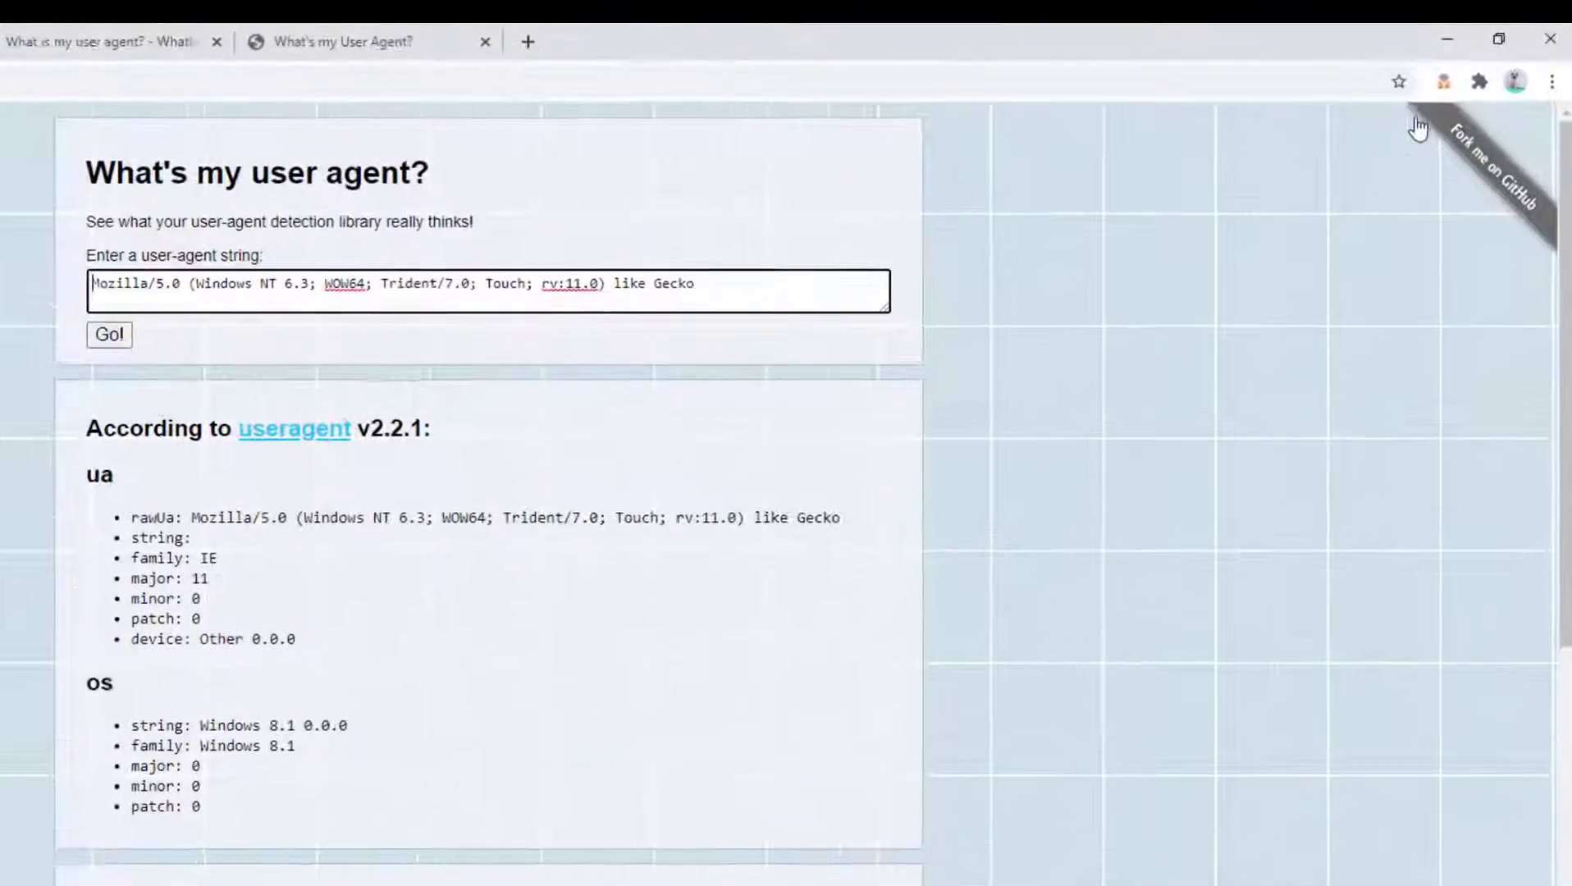
- Insert 'my user agent' after Mozilla/5.0 in the IE userAgent string and apply it to all windows
{"action": "left_click", "coordinate": [1444, 81]}
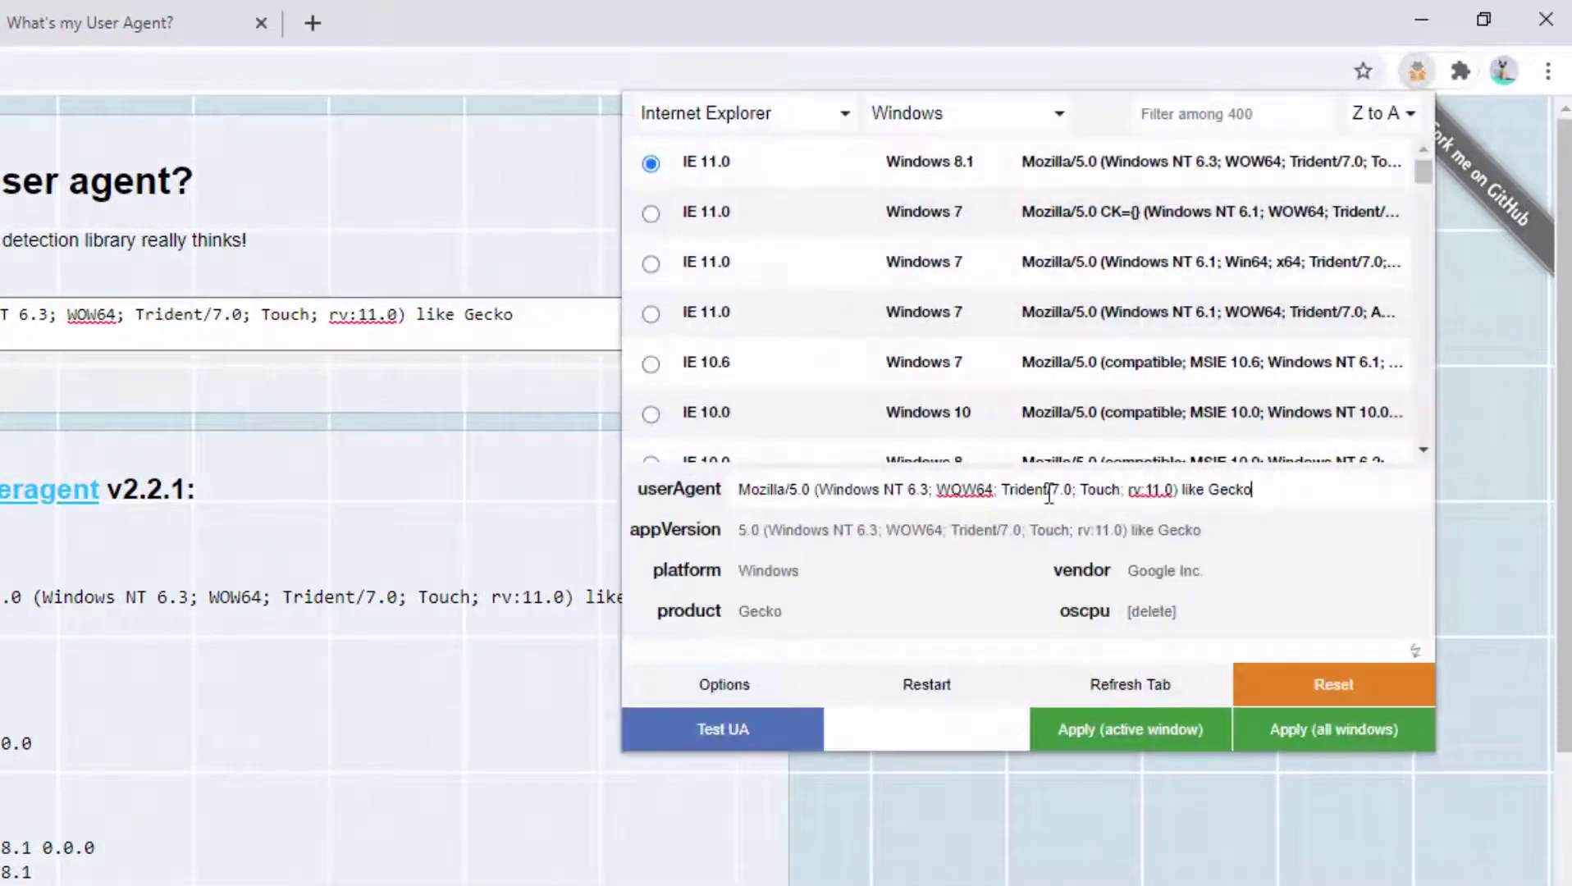
{"action": "triple_click", "coordinate": [880, 494]}
{"action": "left_click", "coordinate": [853, 490]}
{"action": "left_click", "coordinate": [811, 490]}
{"action": "type", "text": "my user age"}
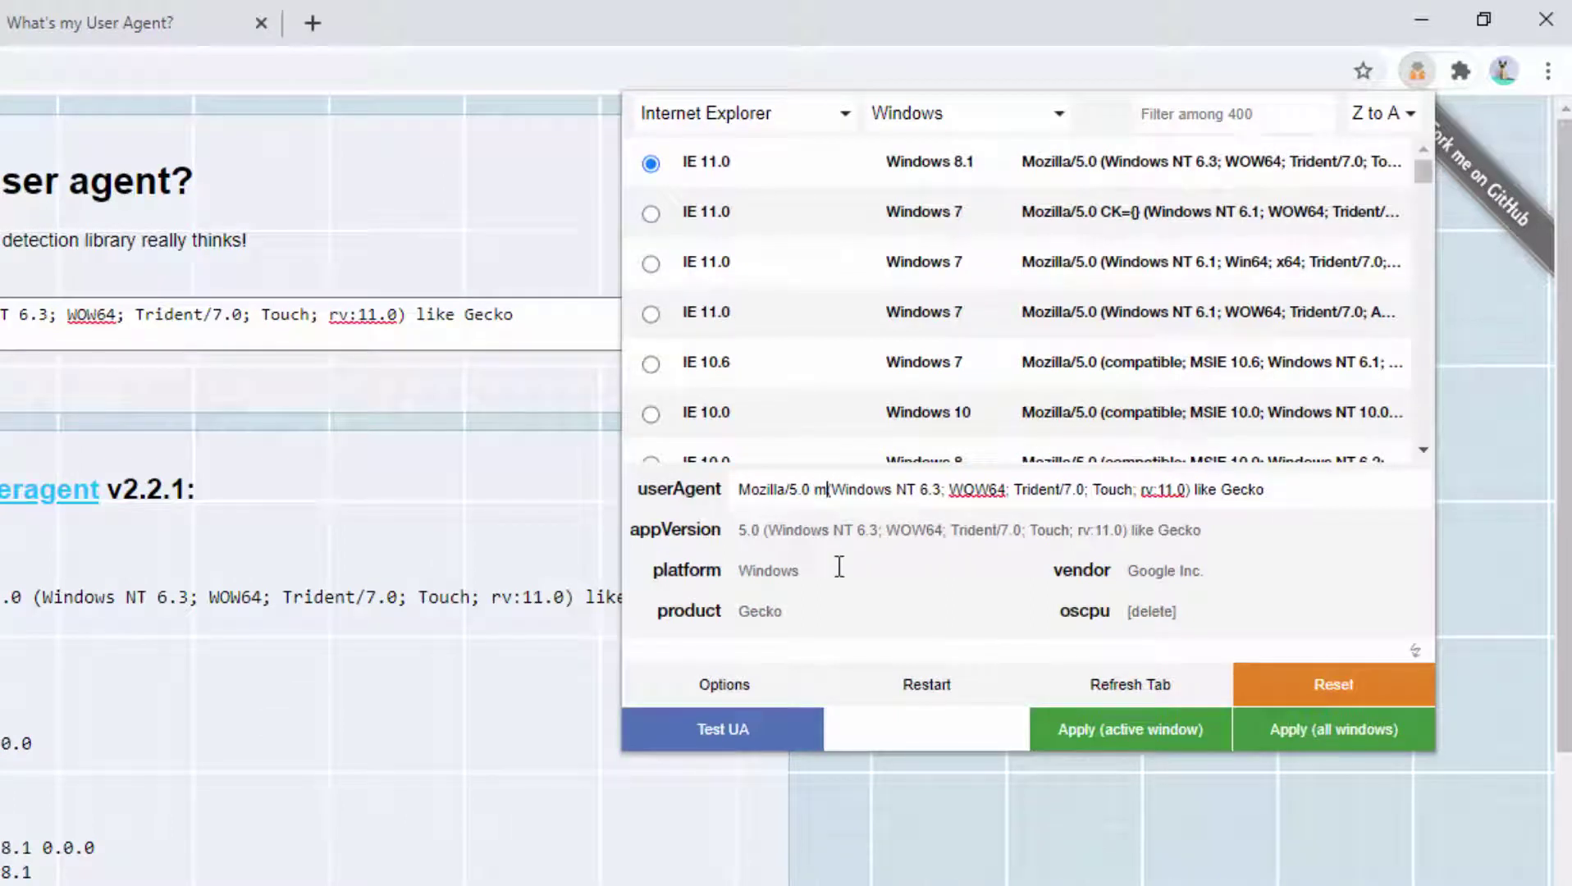
{"action": "type", "text": "nt"}
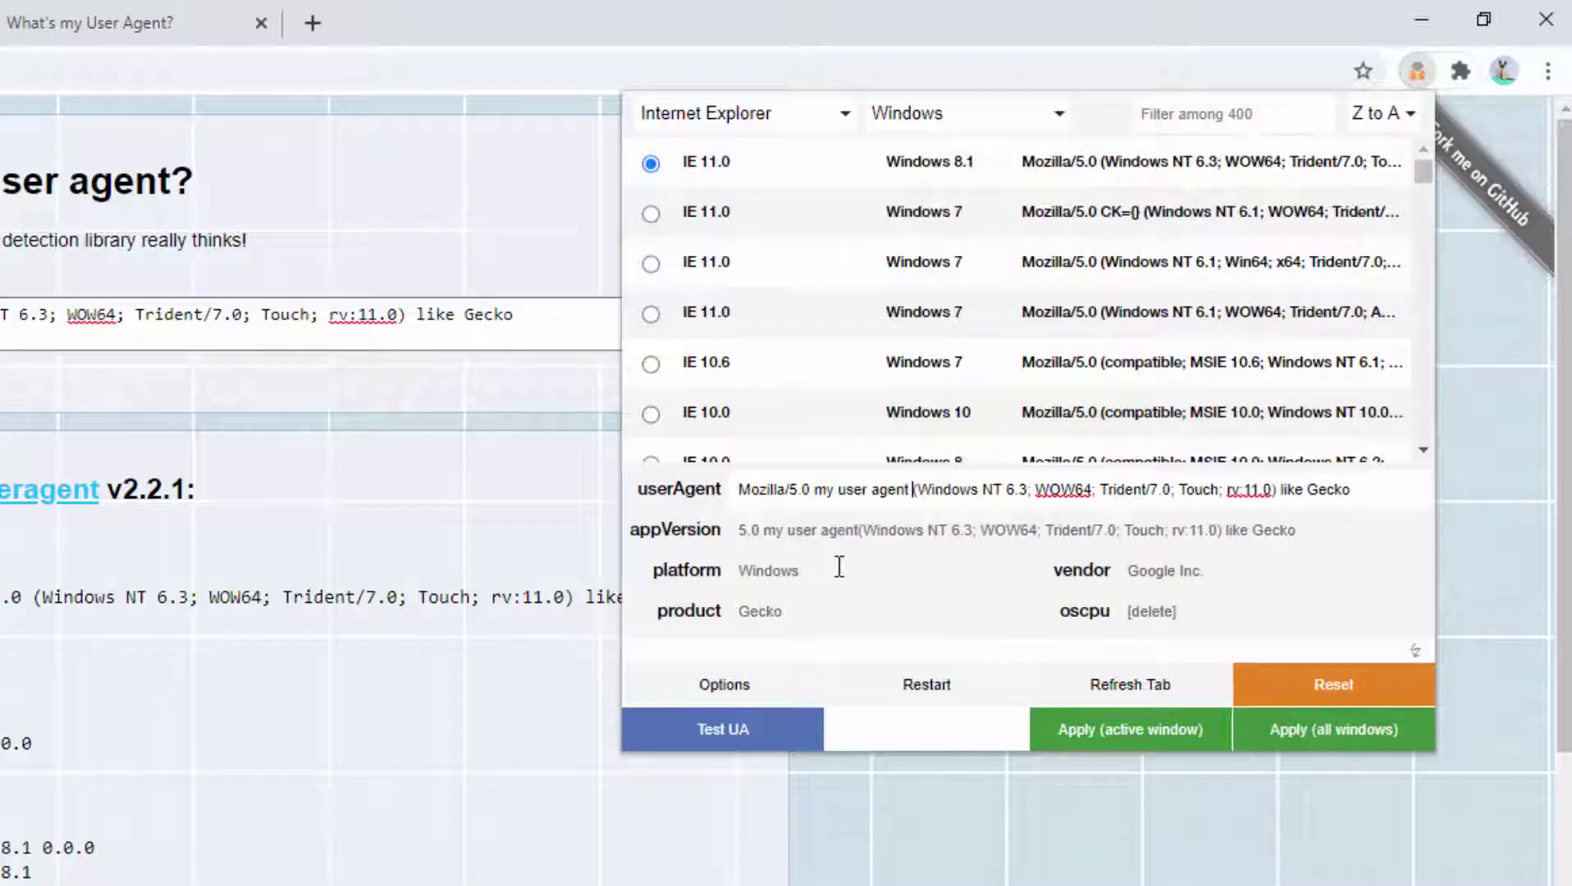
{"action": "left_click", "coordinate": [1408, 738]}
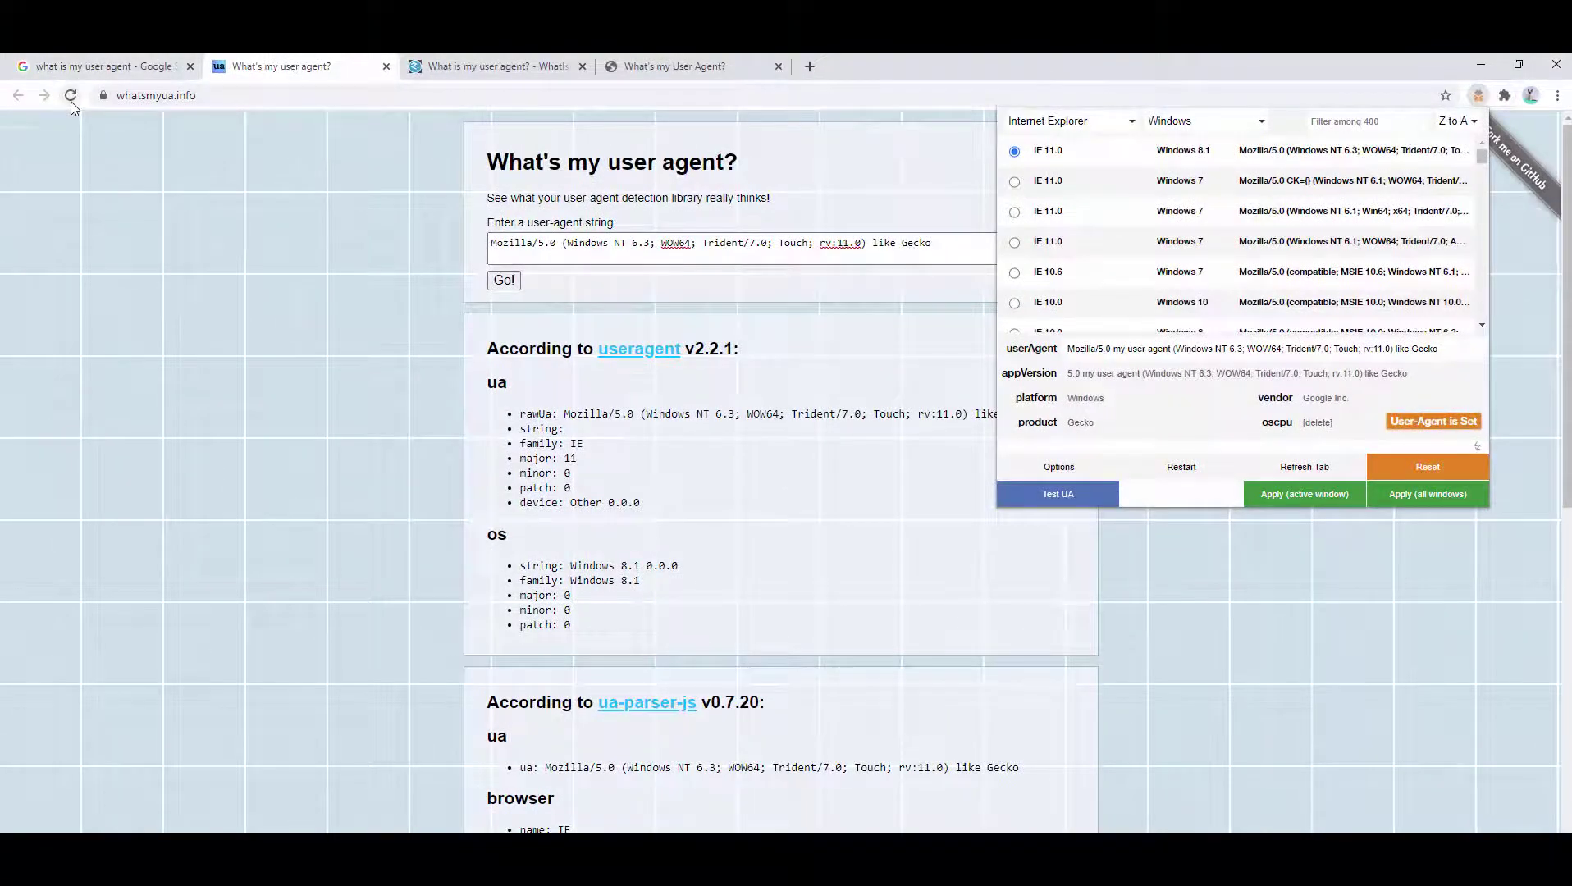
- Reload whatsmyua.info to confirm it shows the custom string, then reopen the switcher
{"action": "left_click", "coordinate": [71, 99]}
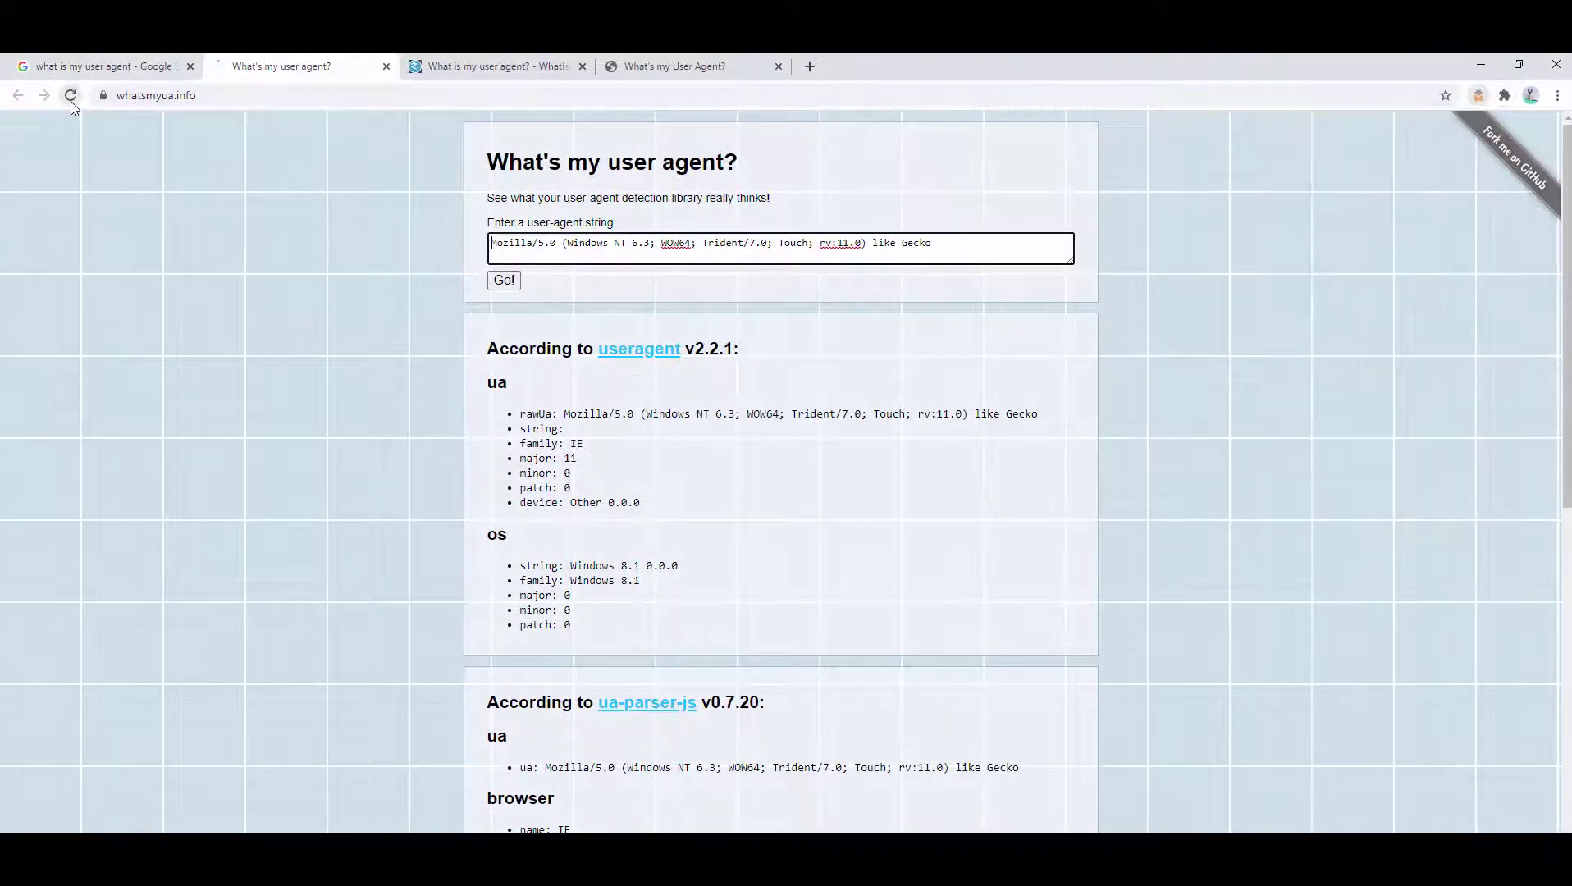
{"action": "left_click_drag", "start_coordinate": [366, 415], "coordinate": [469, 417]}
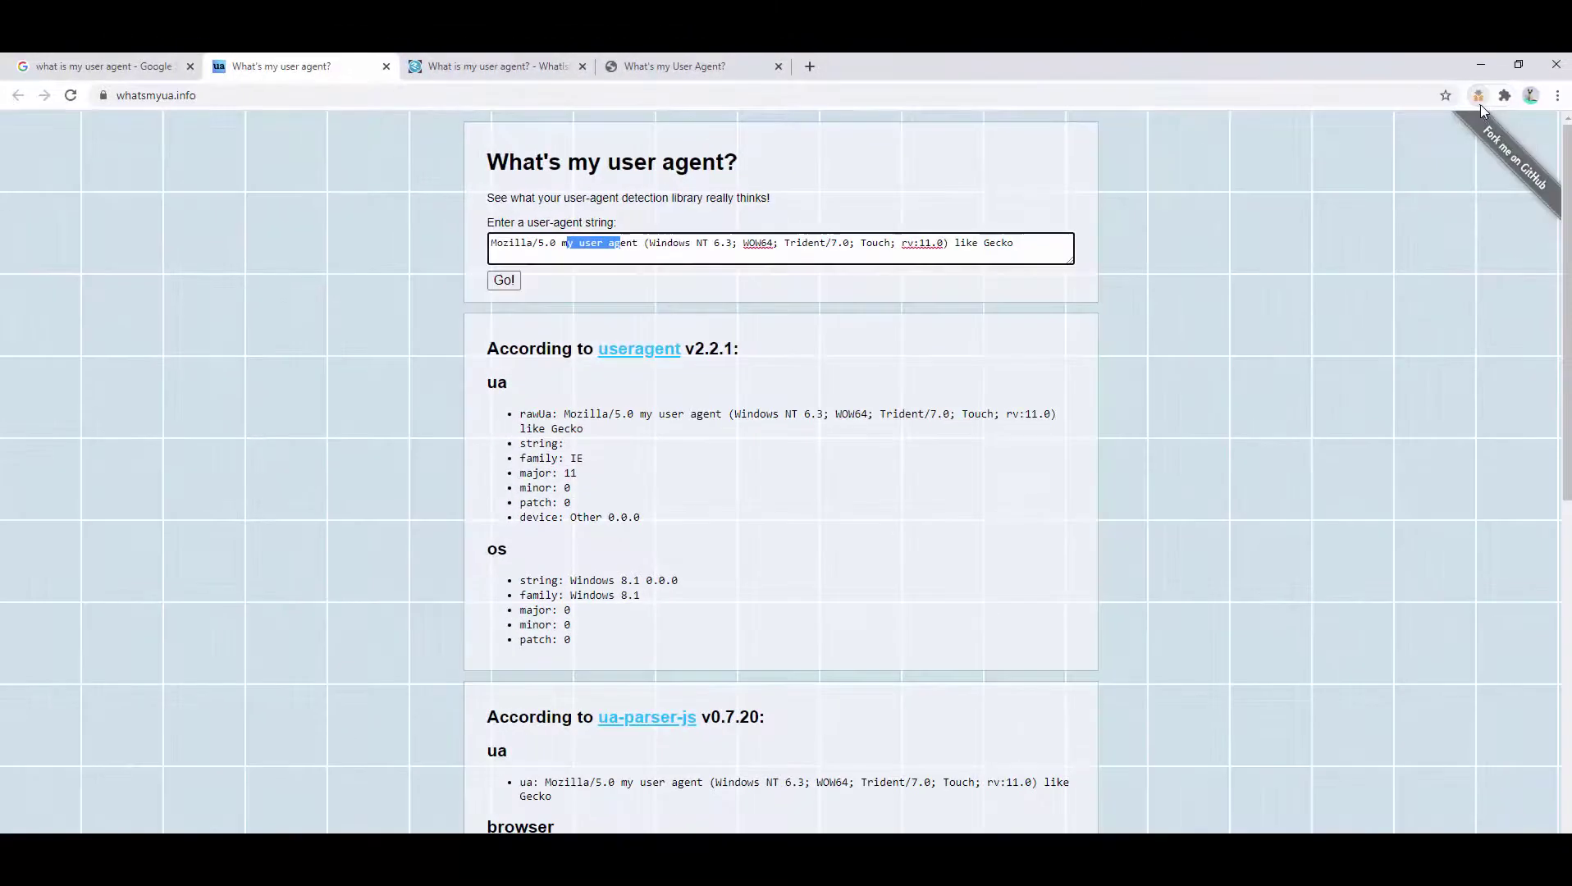
{"action": "left_click", "coordinate": [1480, 98]}
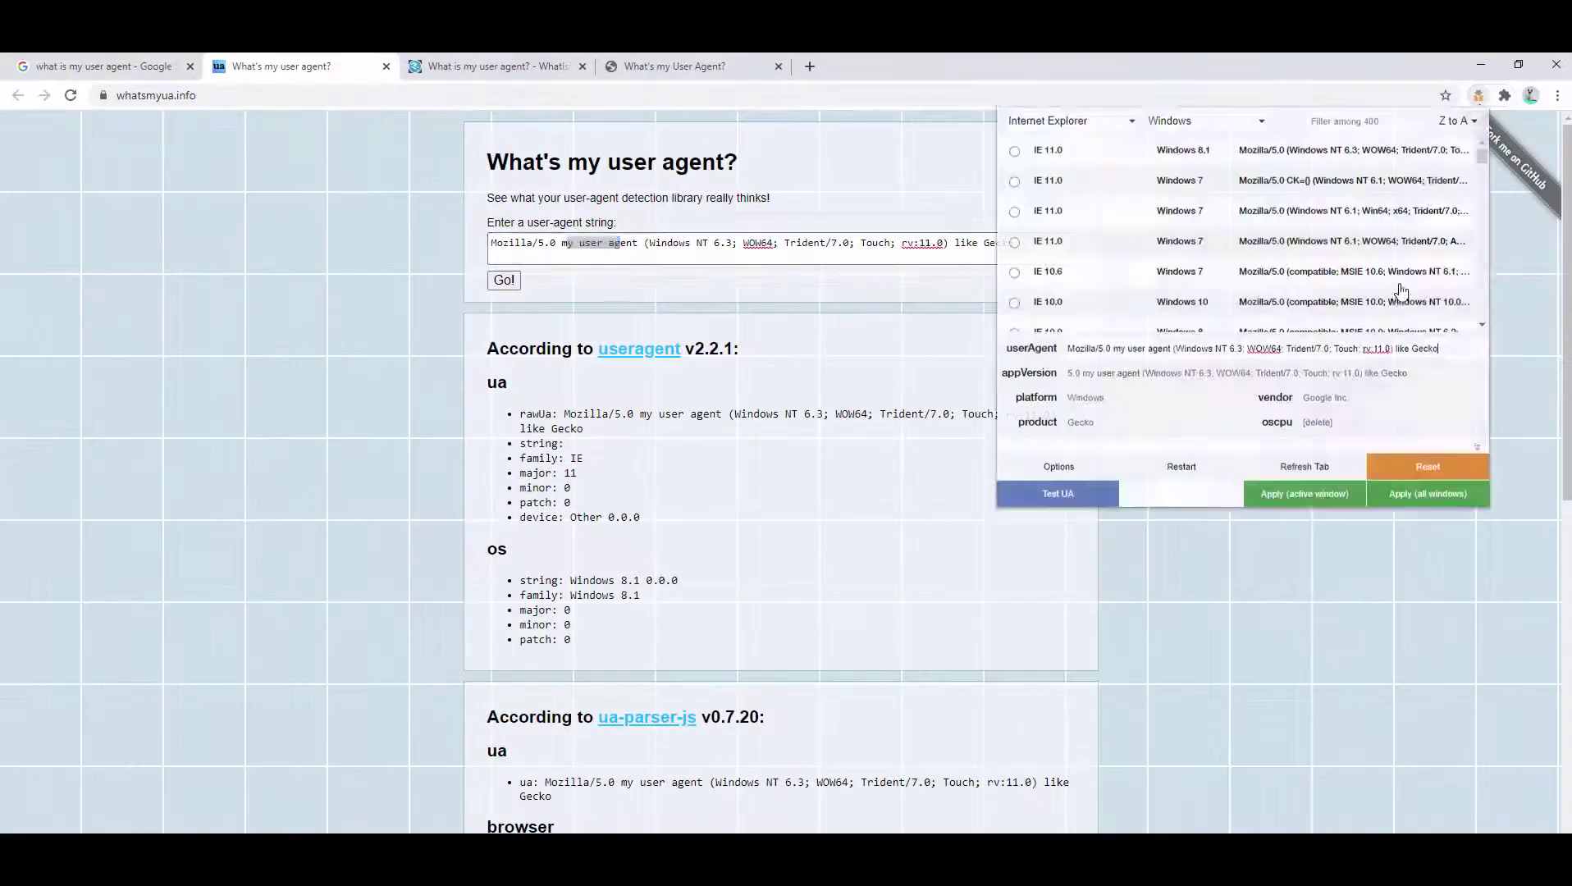
{"action": "left_click", "coordinate": [1059, 467]}
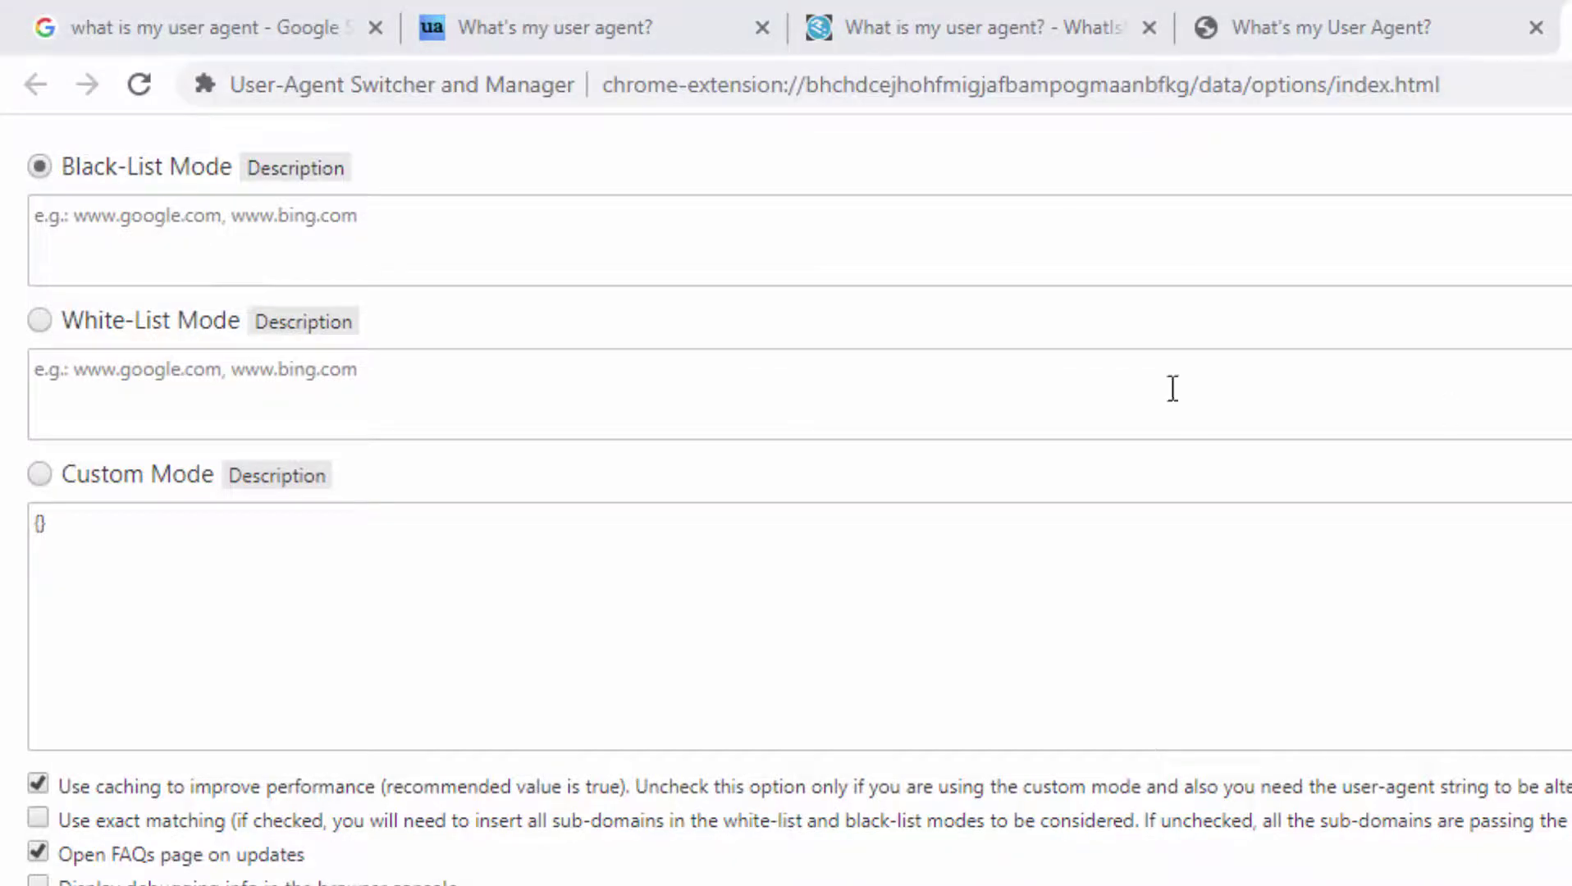
{"action": "left_click", "coordinate": [516, 270]}
{"action": "type", "text": "www.whatsmyua.info"}
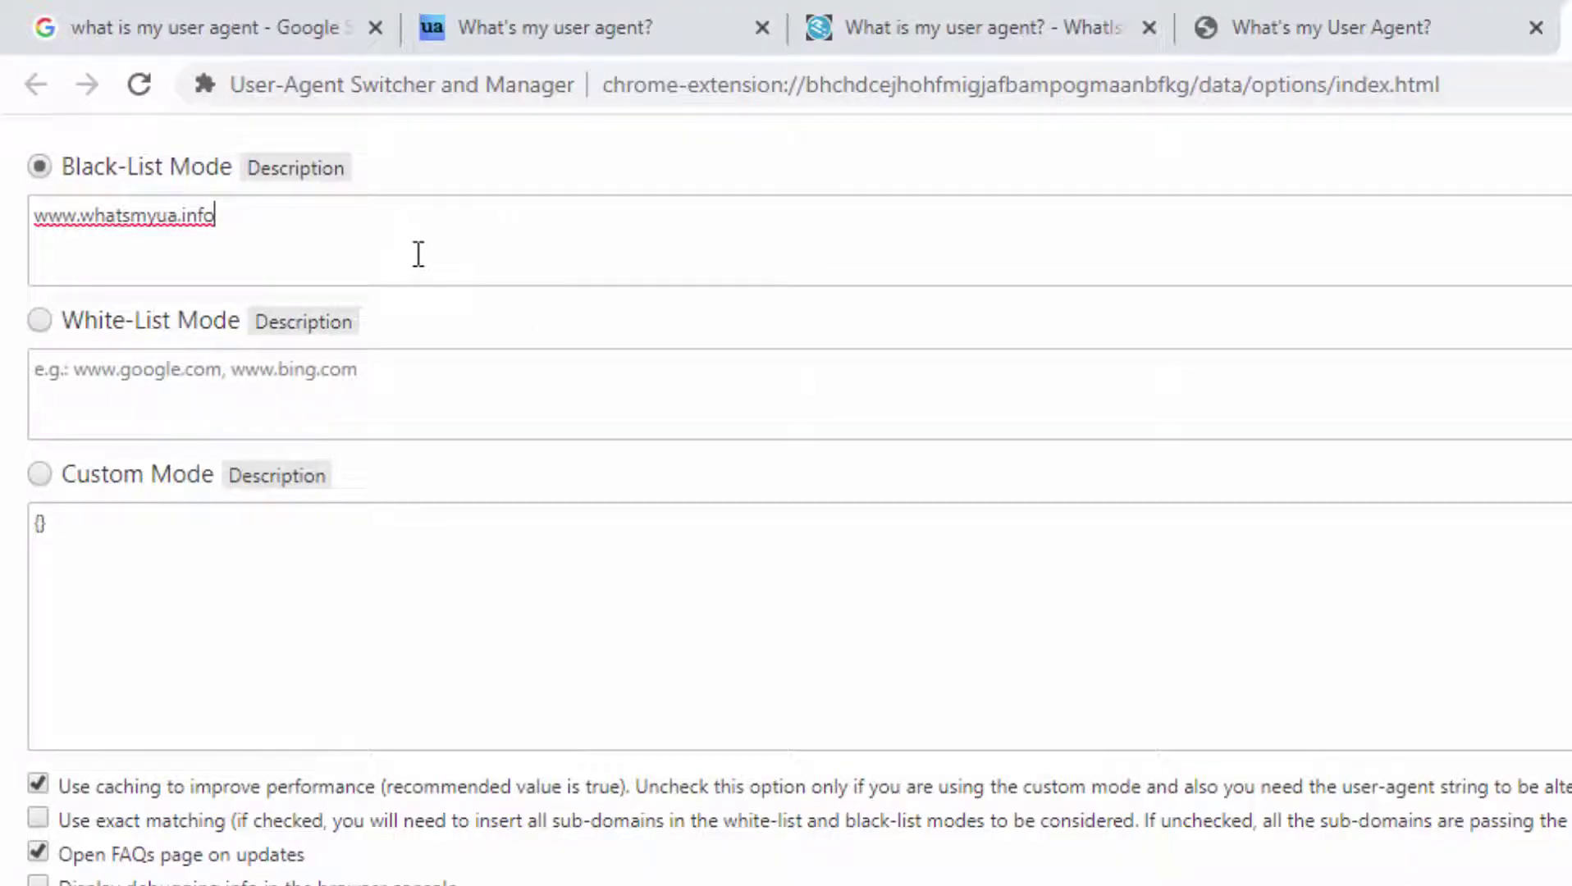
{"action": "scroll", "coordinate": [288, 325], "scroll_direction": "down", "scroll_amount": 1}
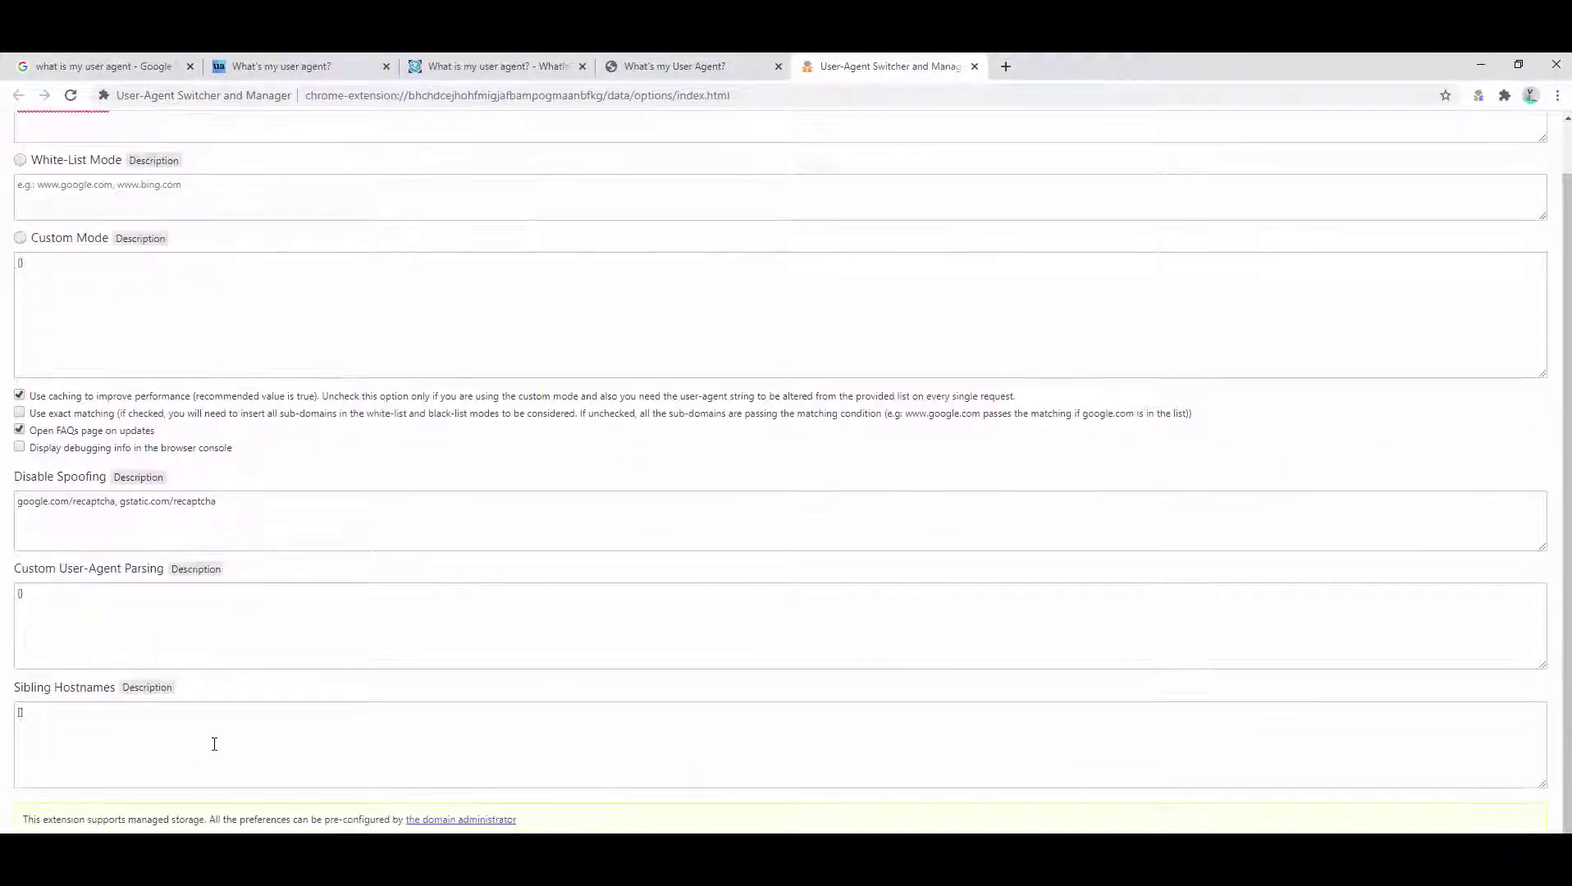
- Reload whatsmyua.info and whatsmyuseragent.org to compare the real Chrome 85.0.4183.121 agent with the spoofed one
{"action": "left_click", "coordinate": [329, 72]}
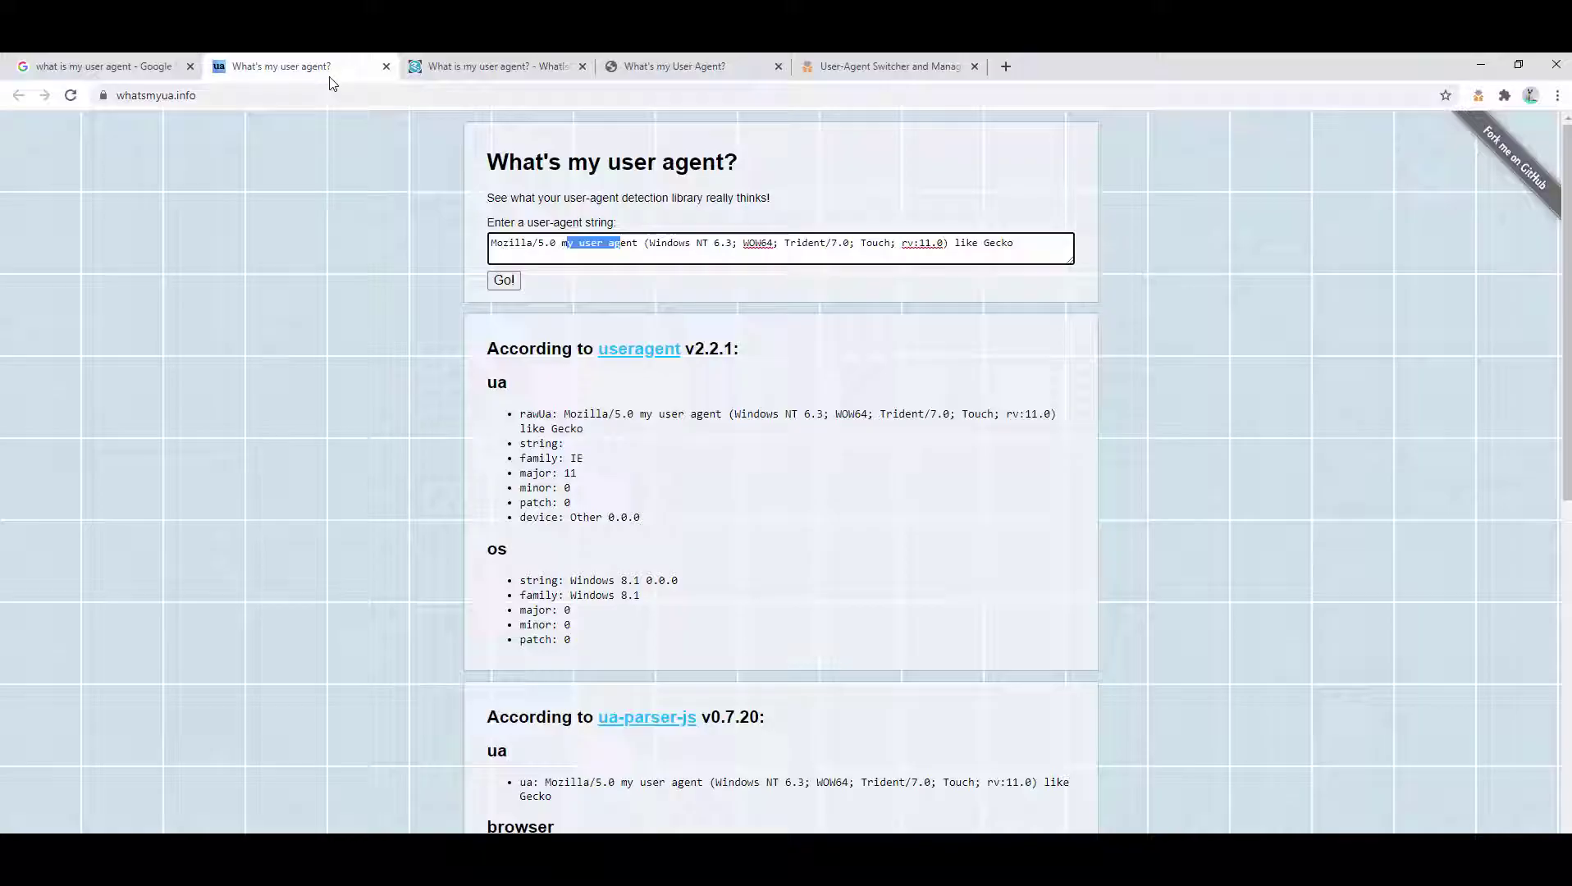
{"action": "left_click", "coordinate": [71, 95]}
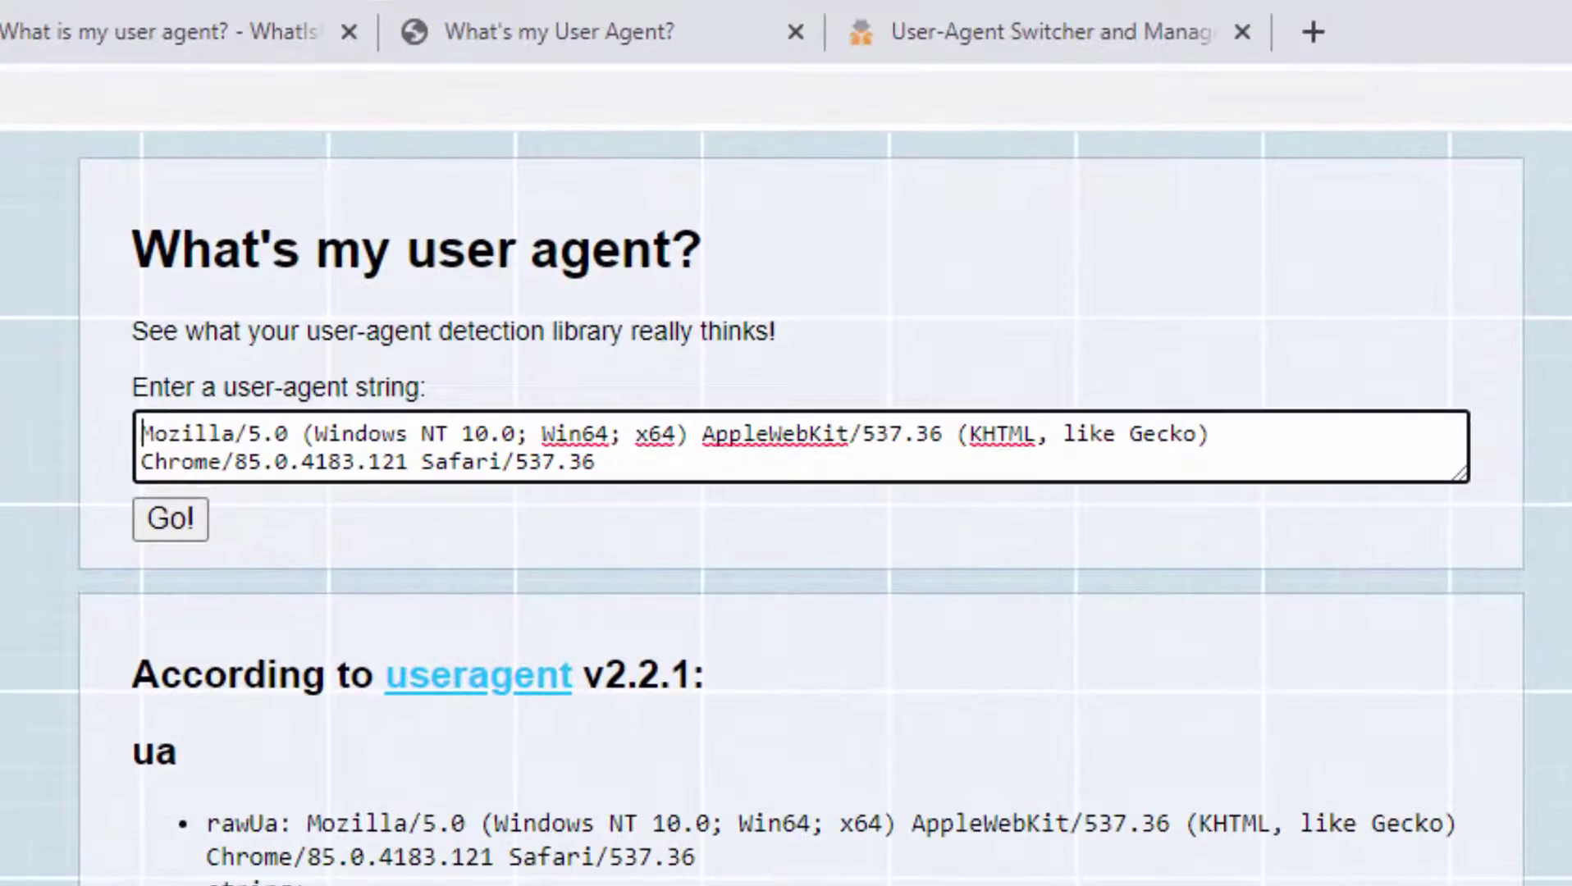
{"action": "double_click", "coordinate": [249, 419]}
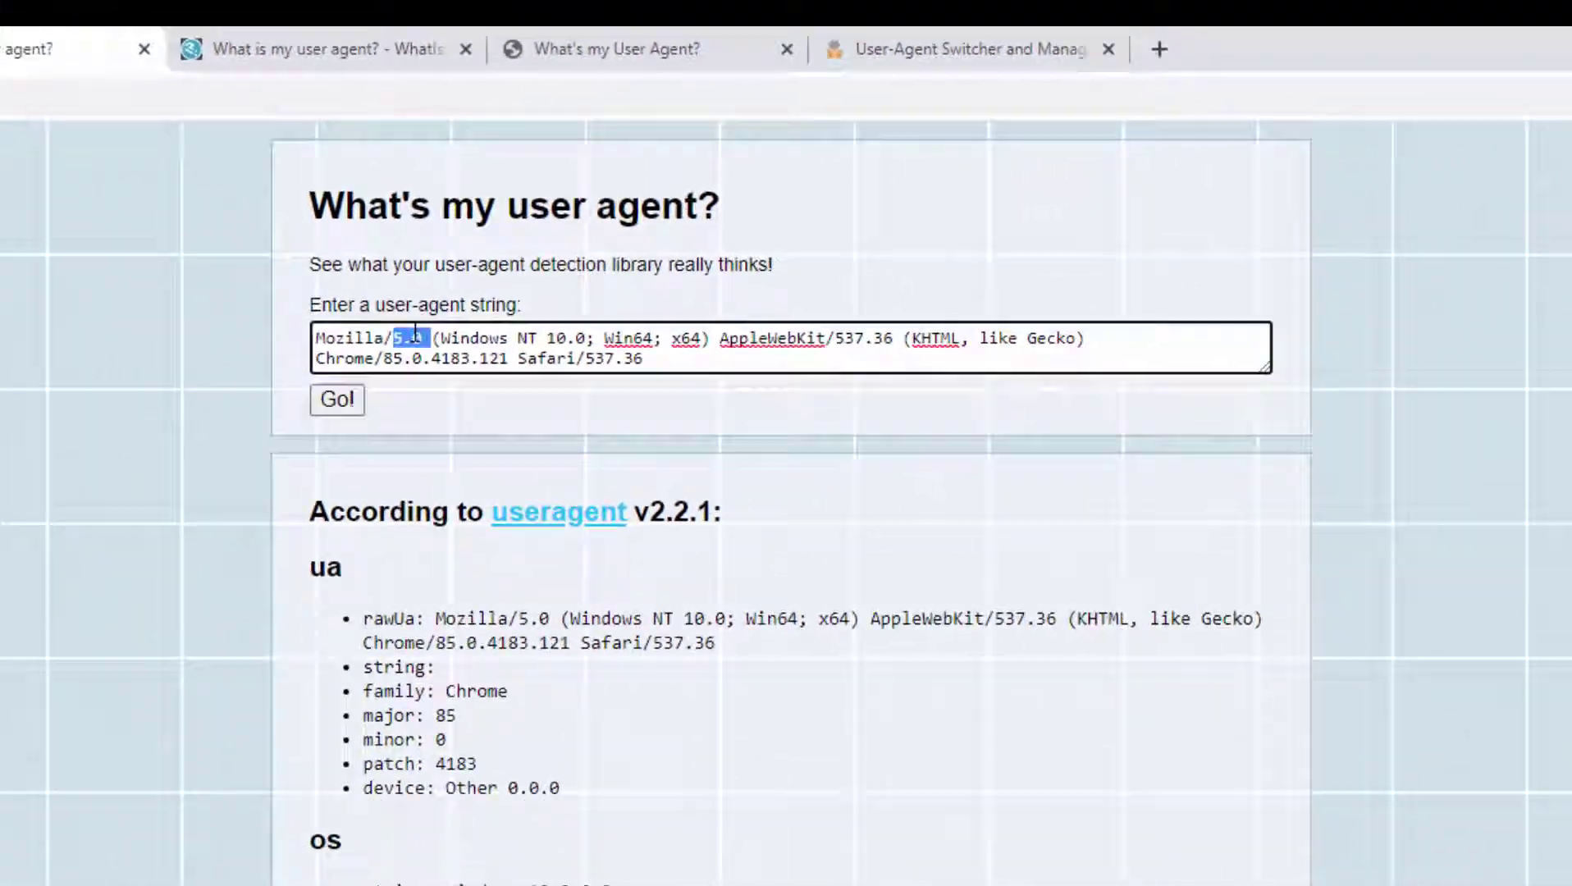
{"action": "left_click", "coordinate": [140, 31]}
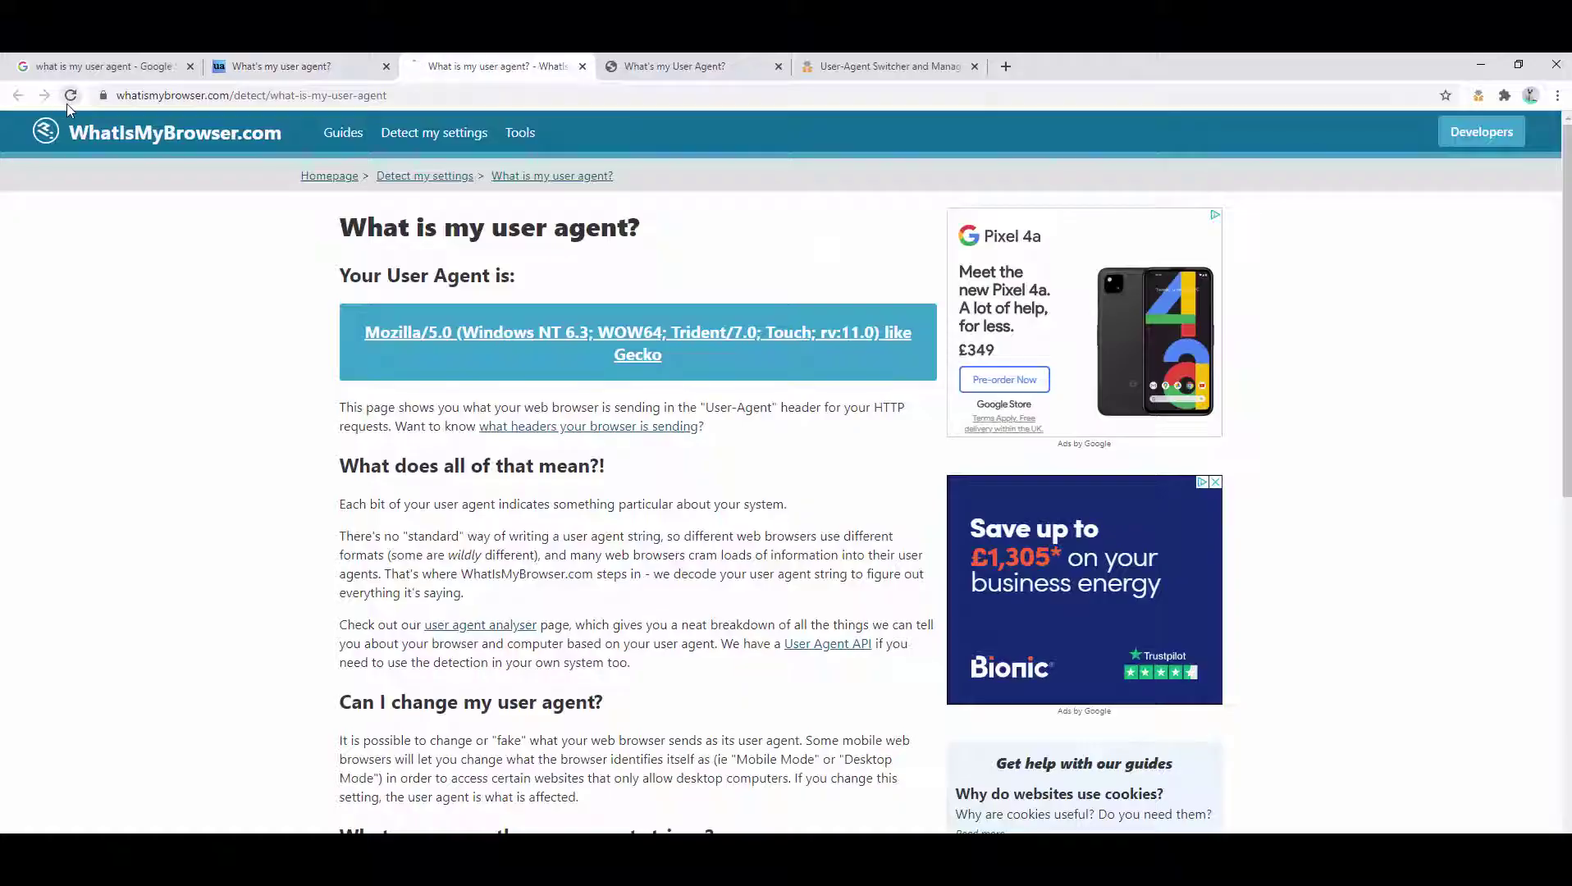
{"action": "left_click", "coordinate": [669, 66]}
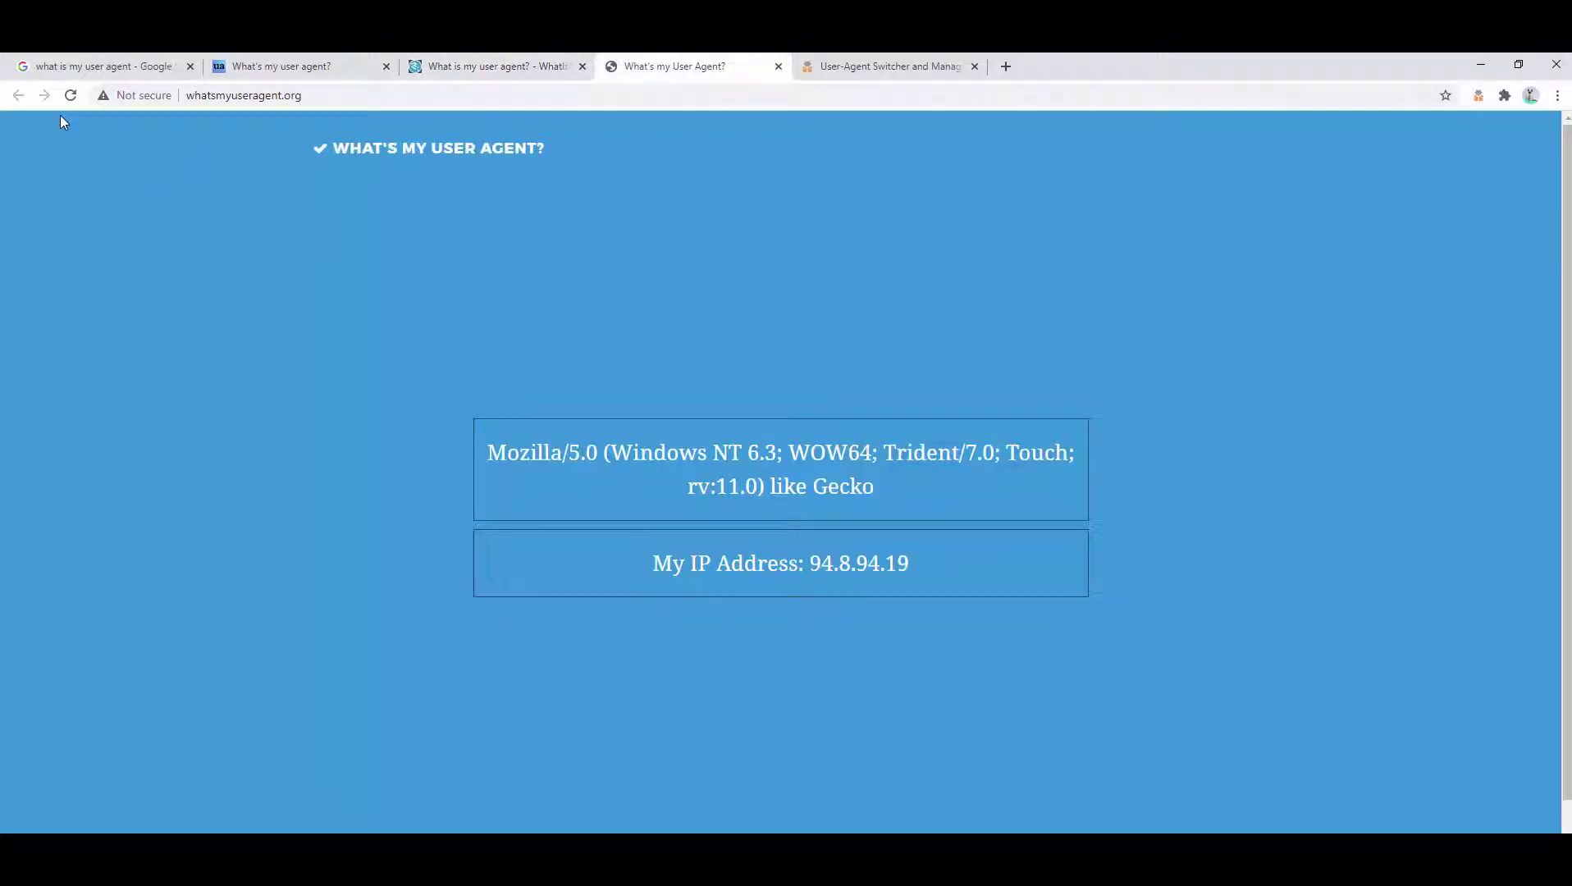
{"action": "left_click", "coordinate": [66, 100]}
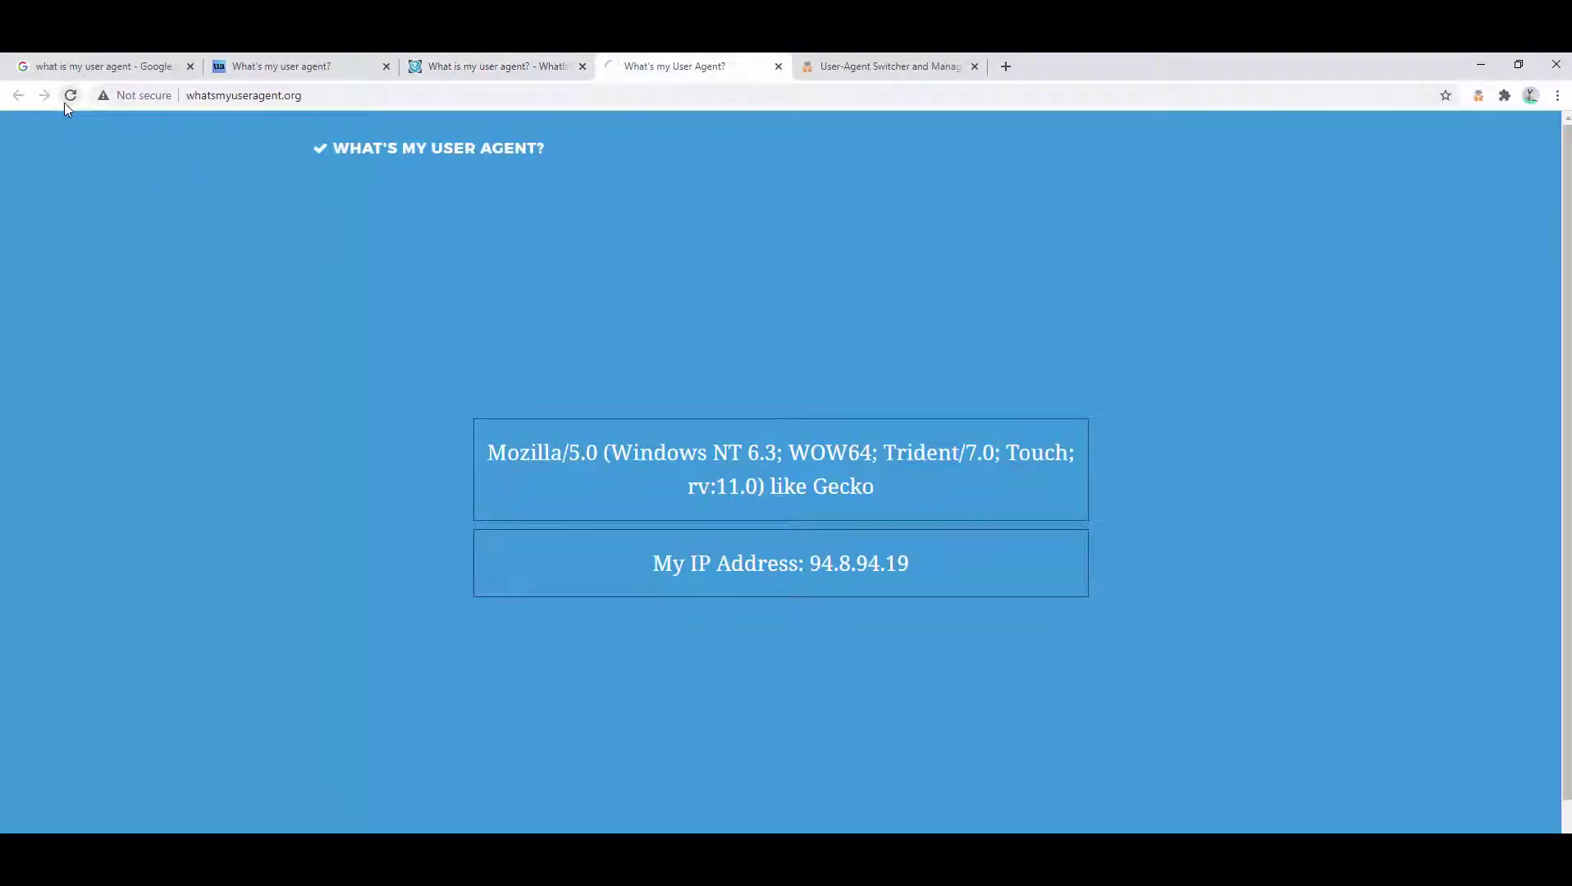
{"action": "triple_click", "coordinate": [671, 444]}
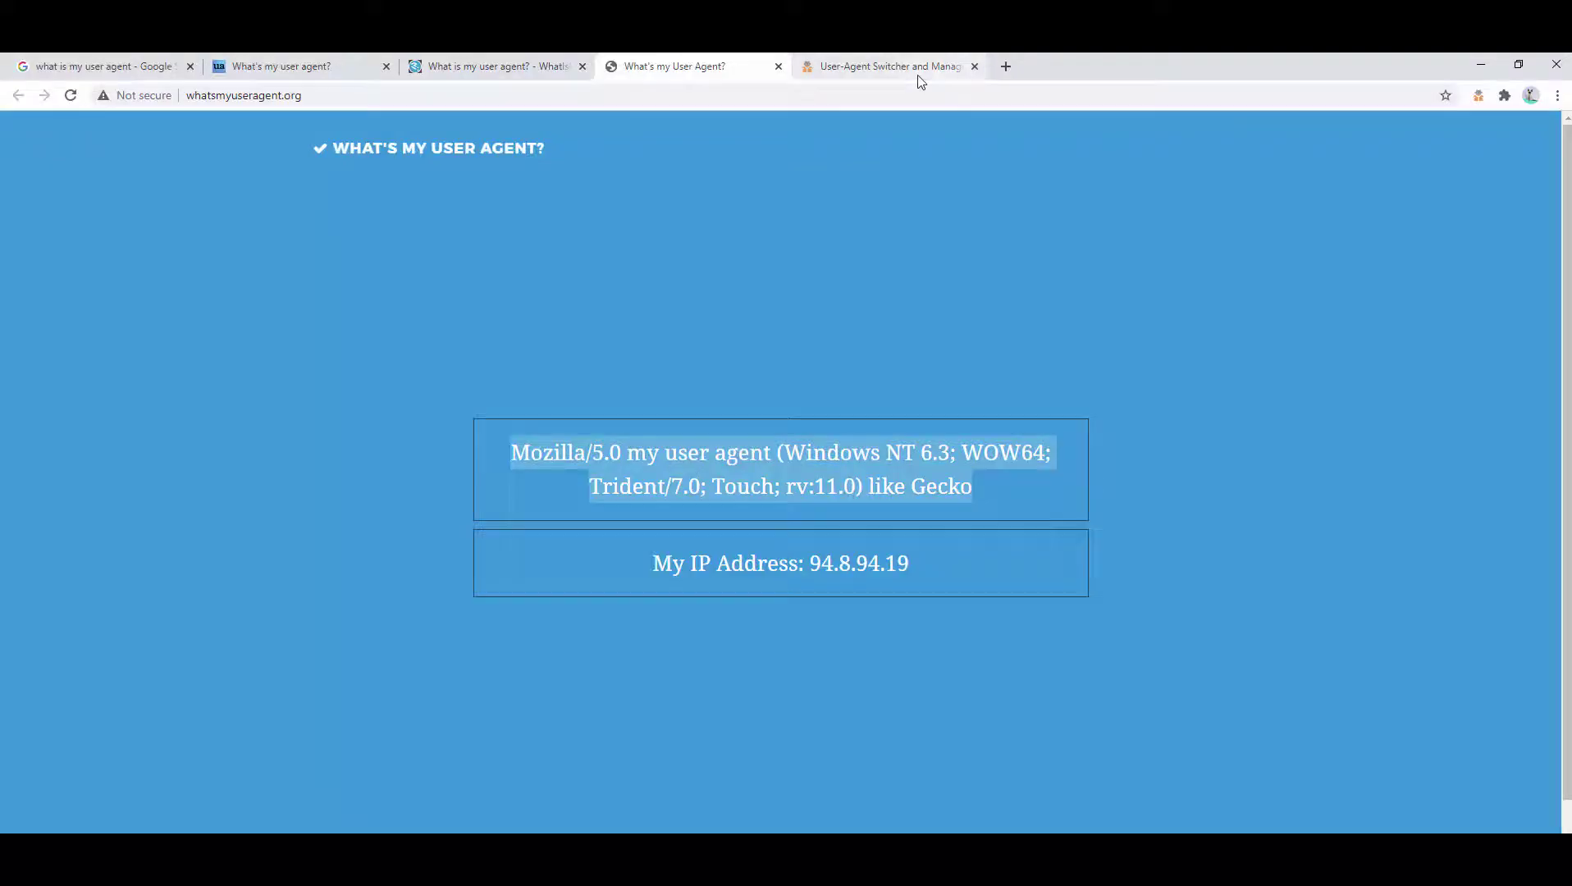
{"action": "left_click", "coordinate": [319, 72]}
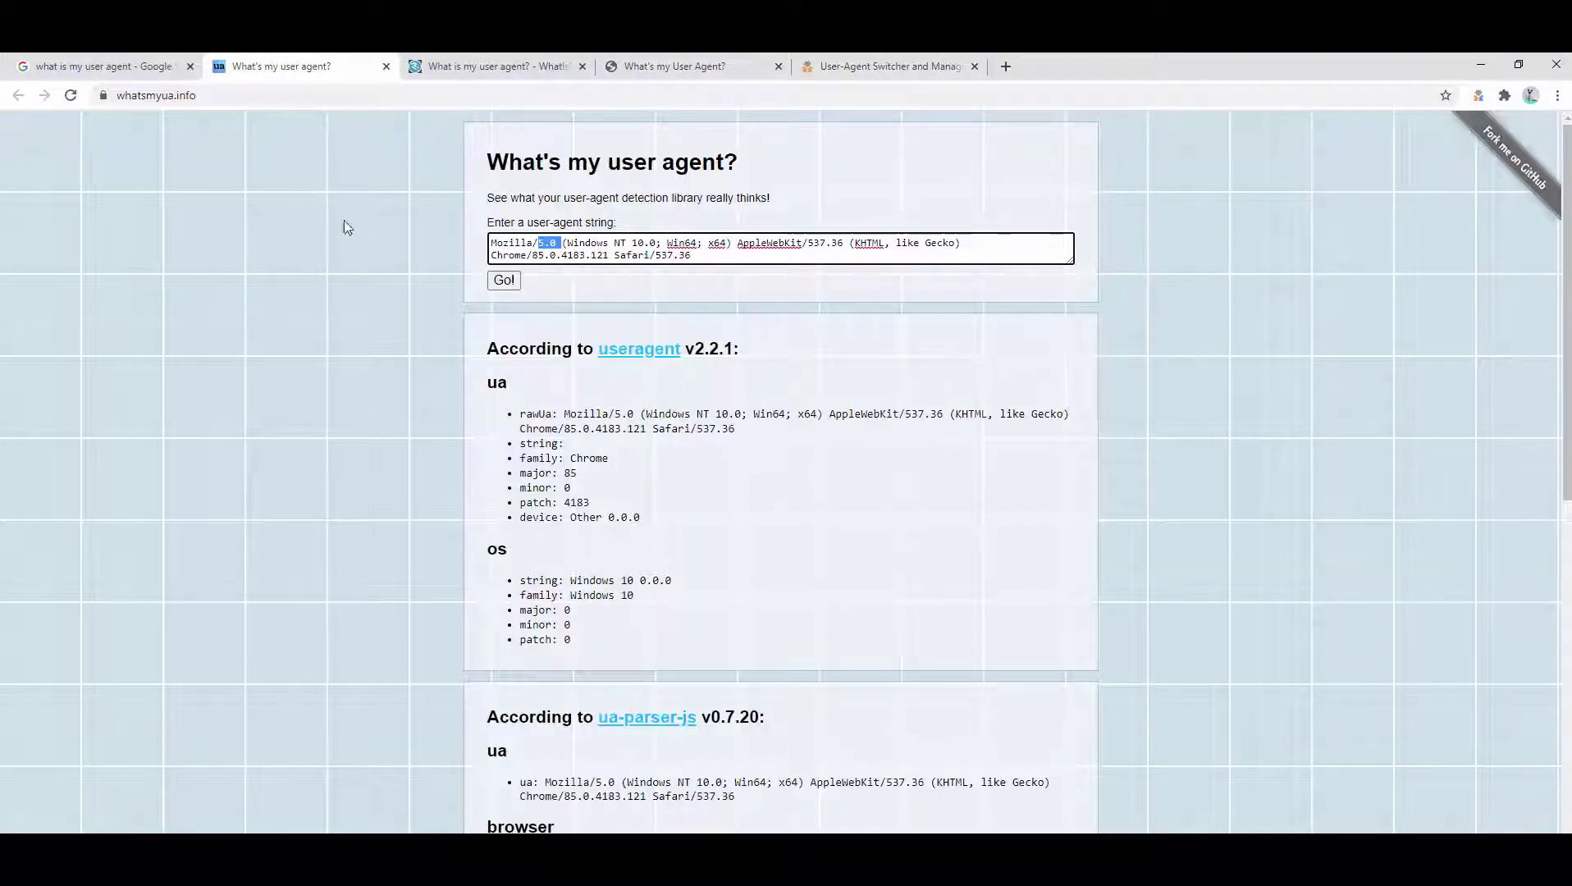
{"action": "double_click", "coordinate": [586, 255]}
{"action": "left_click", "coordinate": [815, 62]}
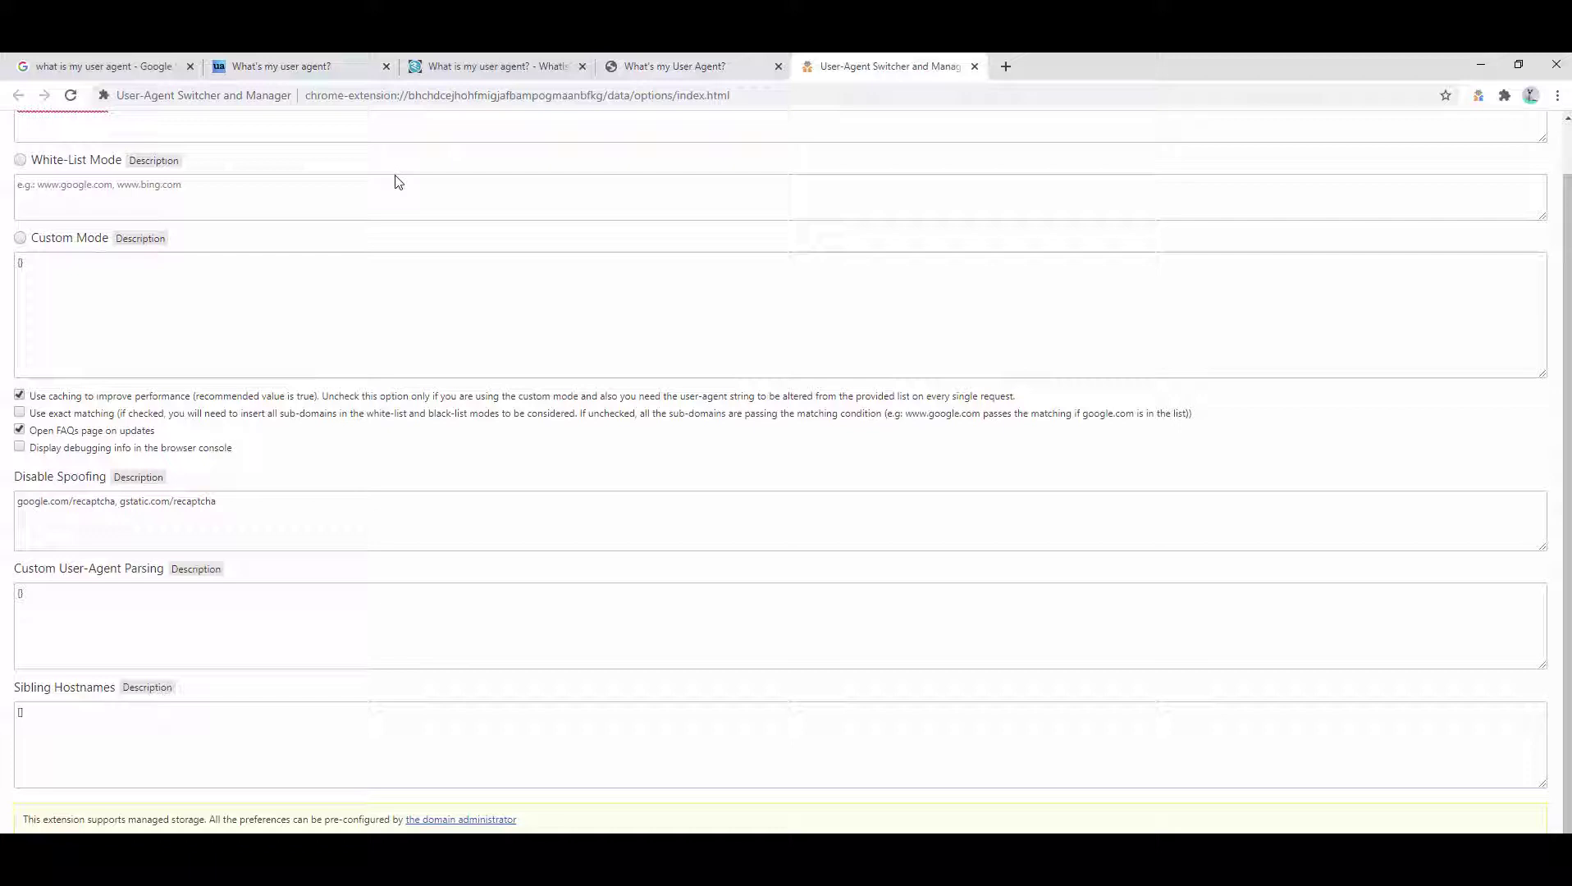
{"action": "scroll", "coordinate": [164, 238], "scroll_direction": "up", "scroll_amount": 1}
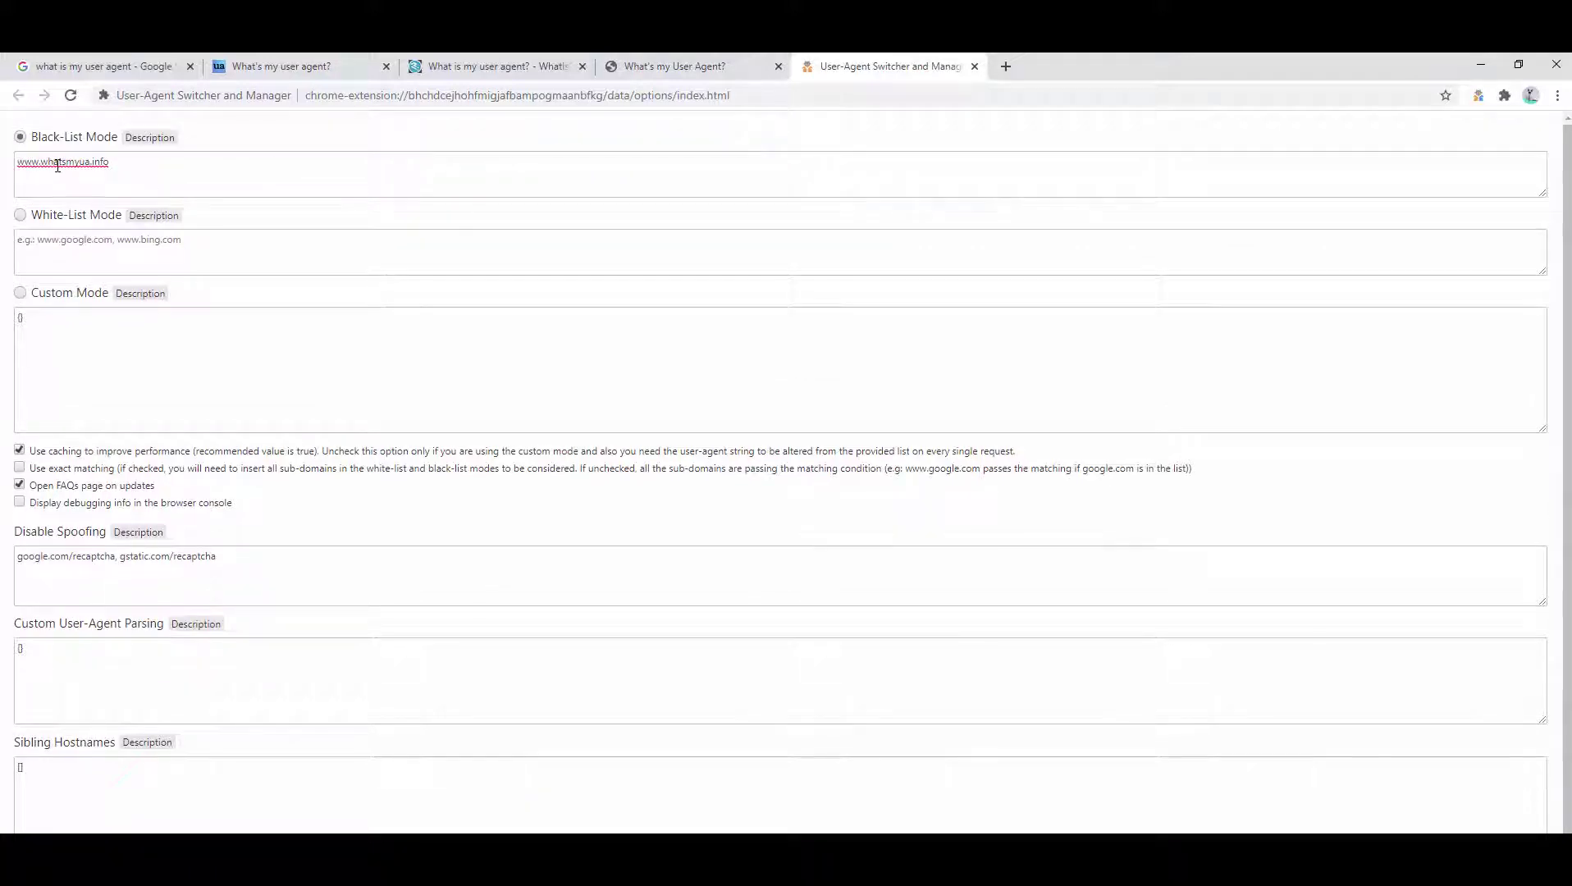
{"action": "double_click", "coordinate": [58, 164]}
{"action": "triple_click", "coordinate": [58, 167]}
{"action": "key", "text": "ctrl+c"}
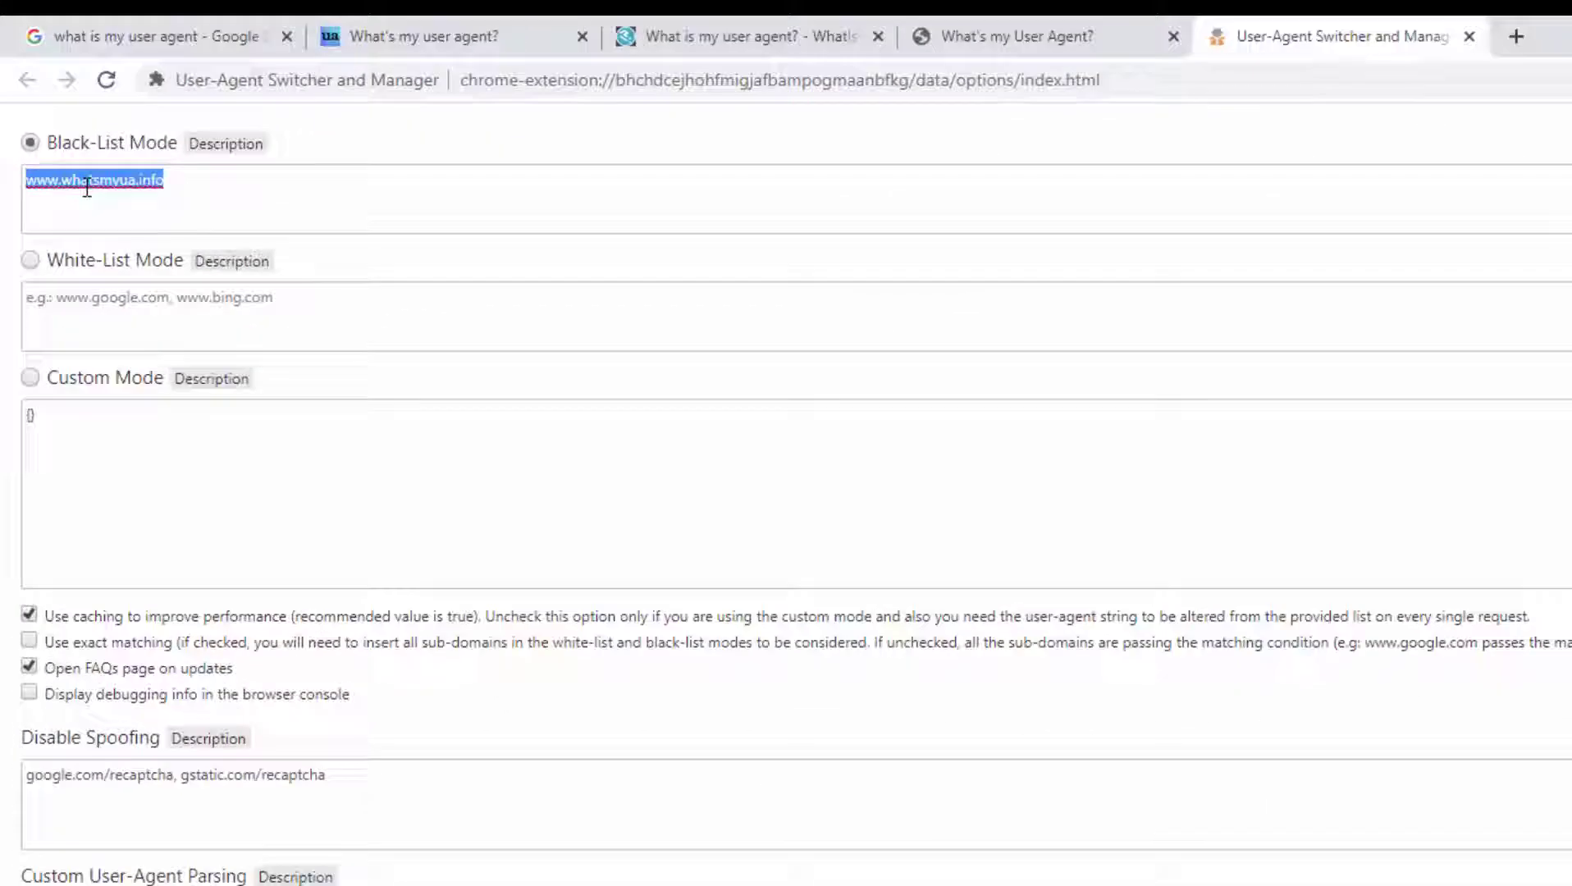
{"action": "left_click", "coordinate": [17, 215]}
{"action": "left_click", "coordinate": [37, 328]}
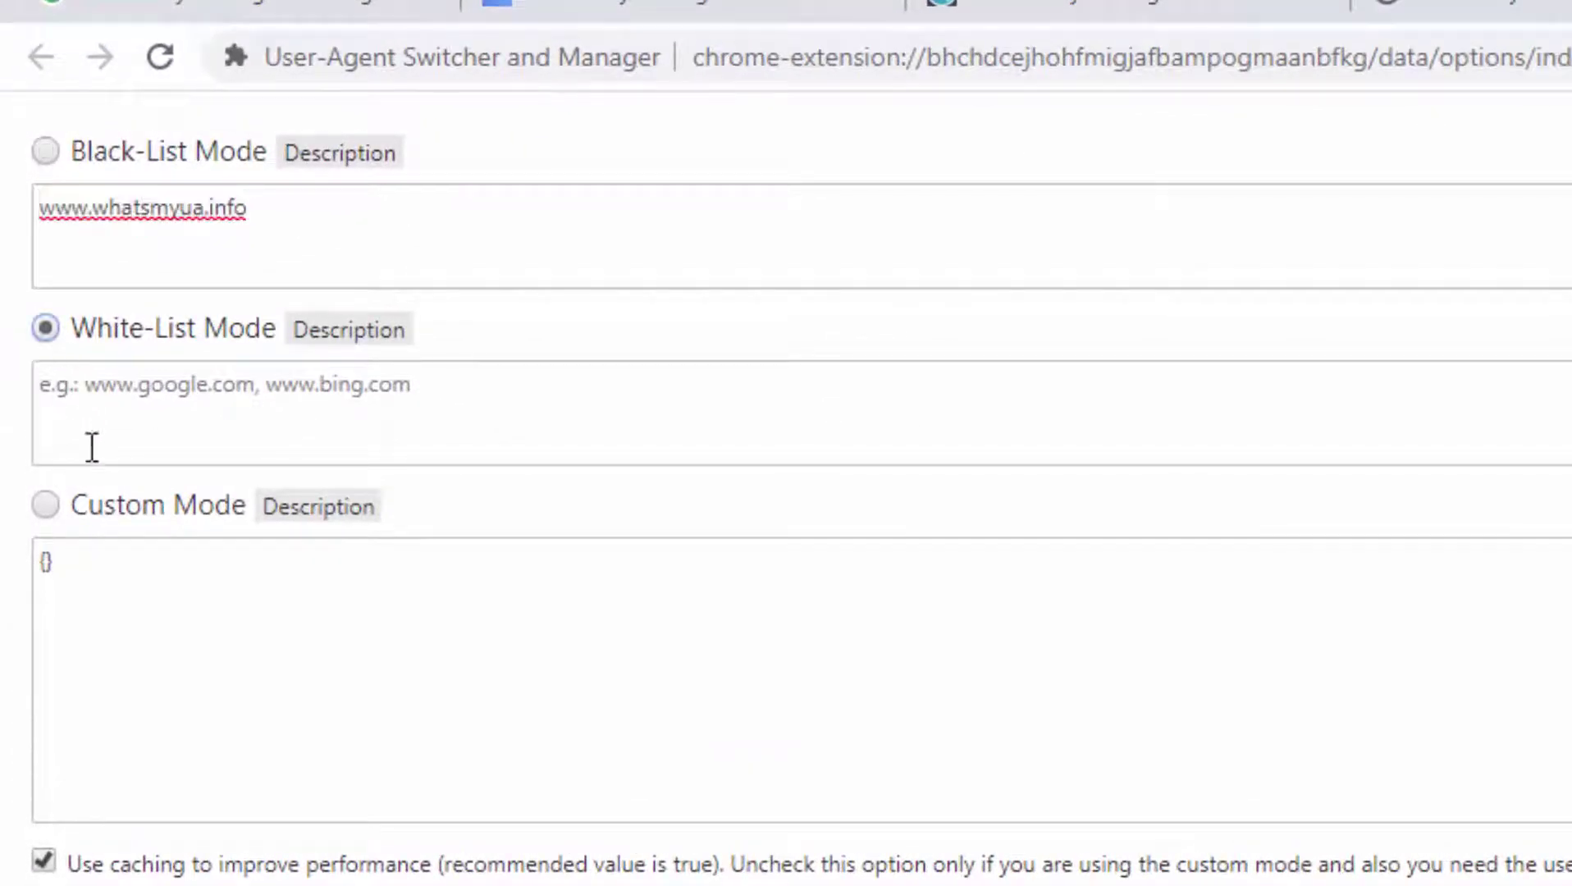
{"action": "left_click", "coordinate": [90, 447]}
{"action": "key", "text": "ctrl+v"}
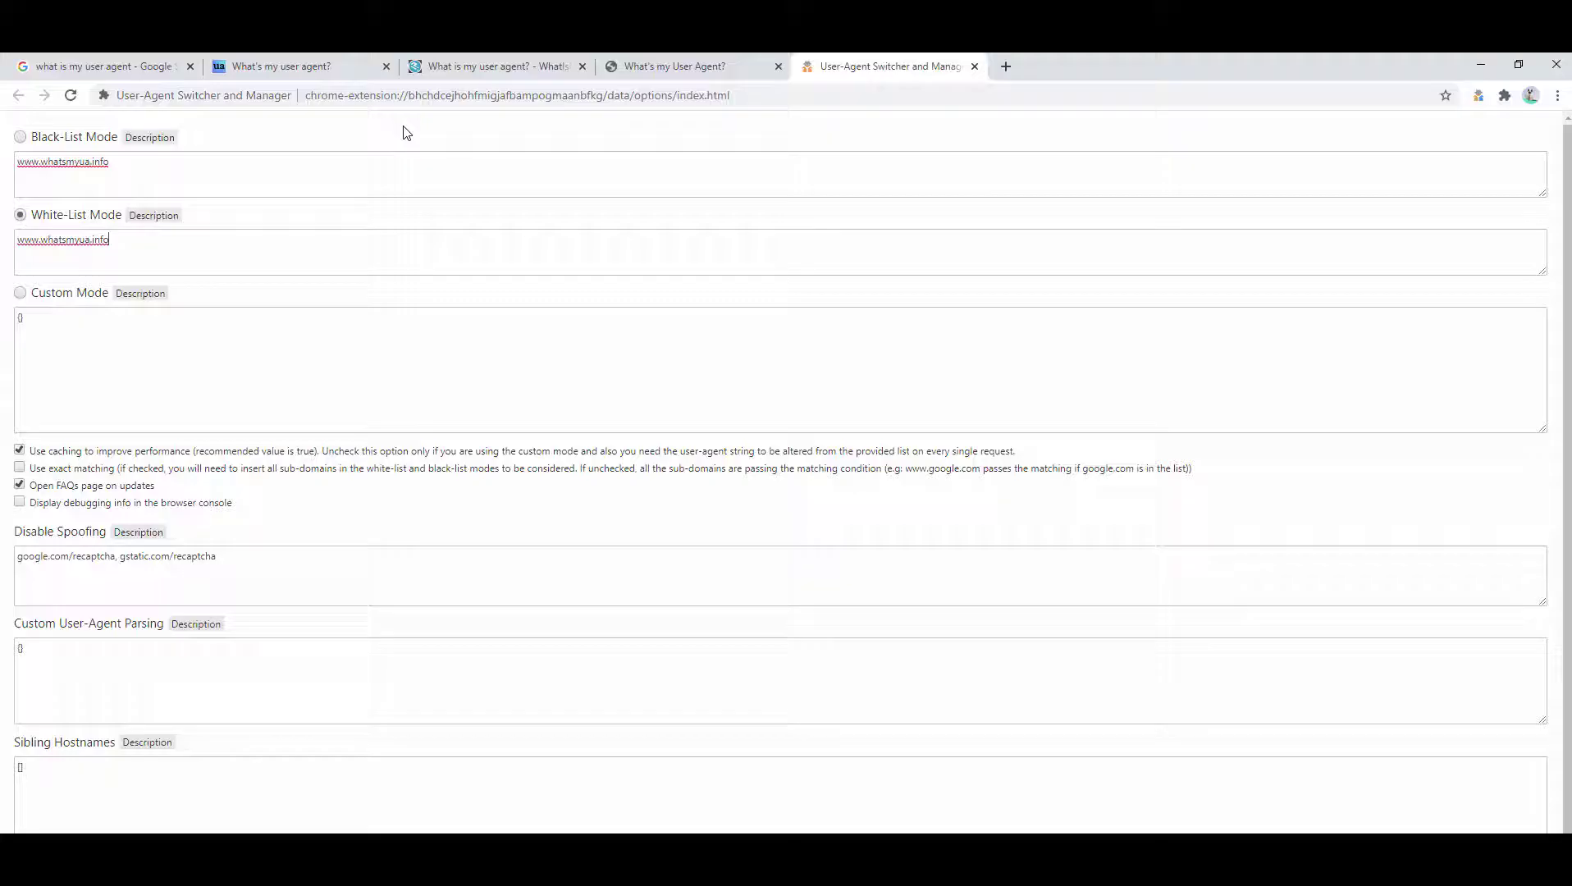
- Reload whatsmyua.info, WhatIsMyBrowser and whatsmyuseragent.org to check the white list, then return to the options
{"action": "left_click", "coordinate": [333, 67]}
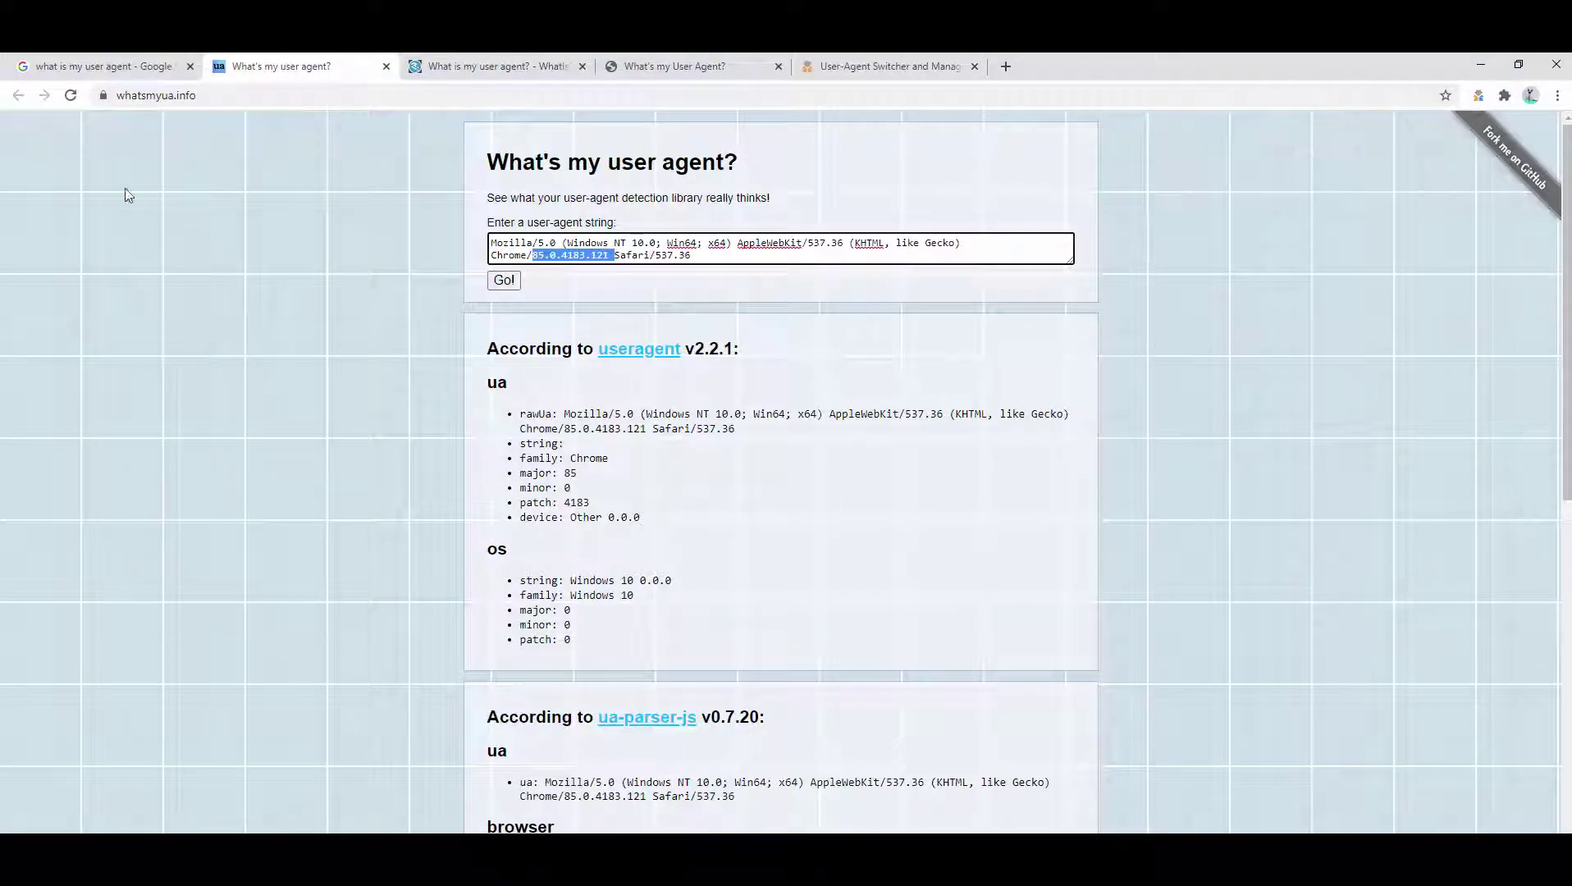
{"action": "left_click", "coordinate": [71, 95]}
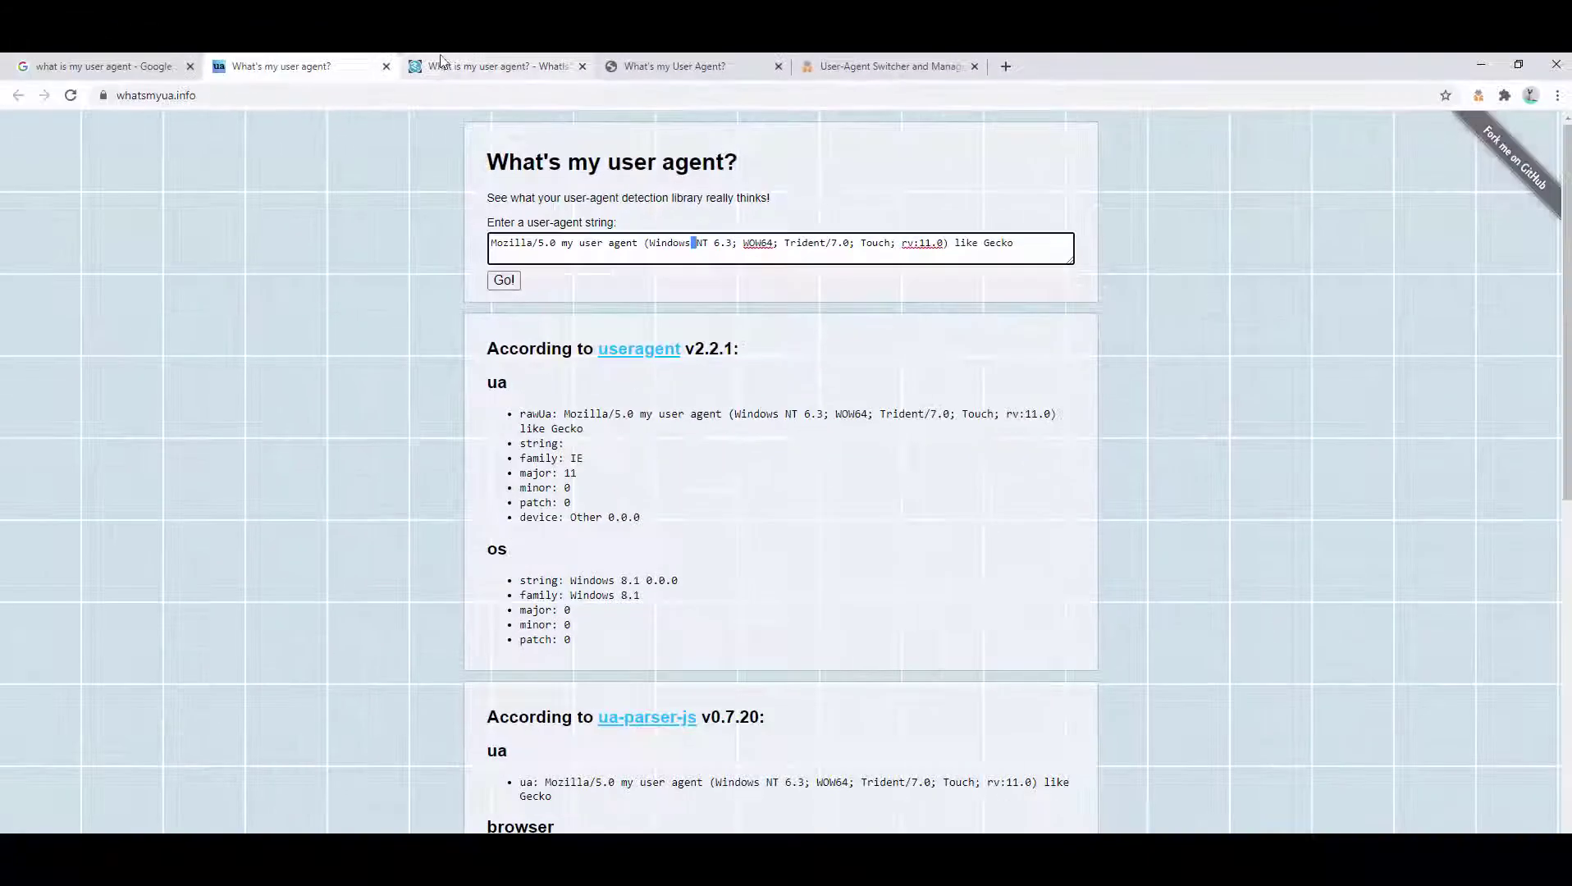
{"action": "key", "text": "ctrl+Tab"}
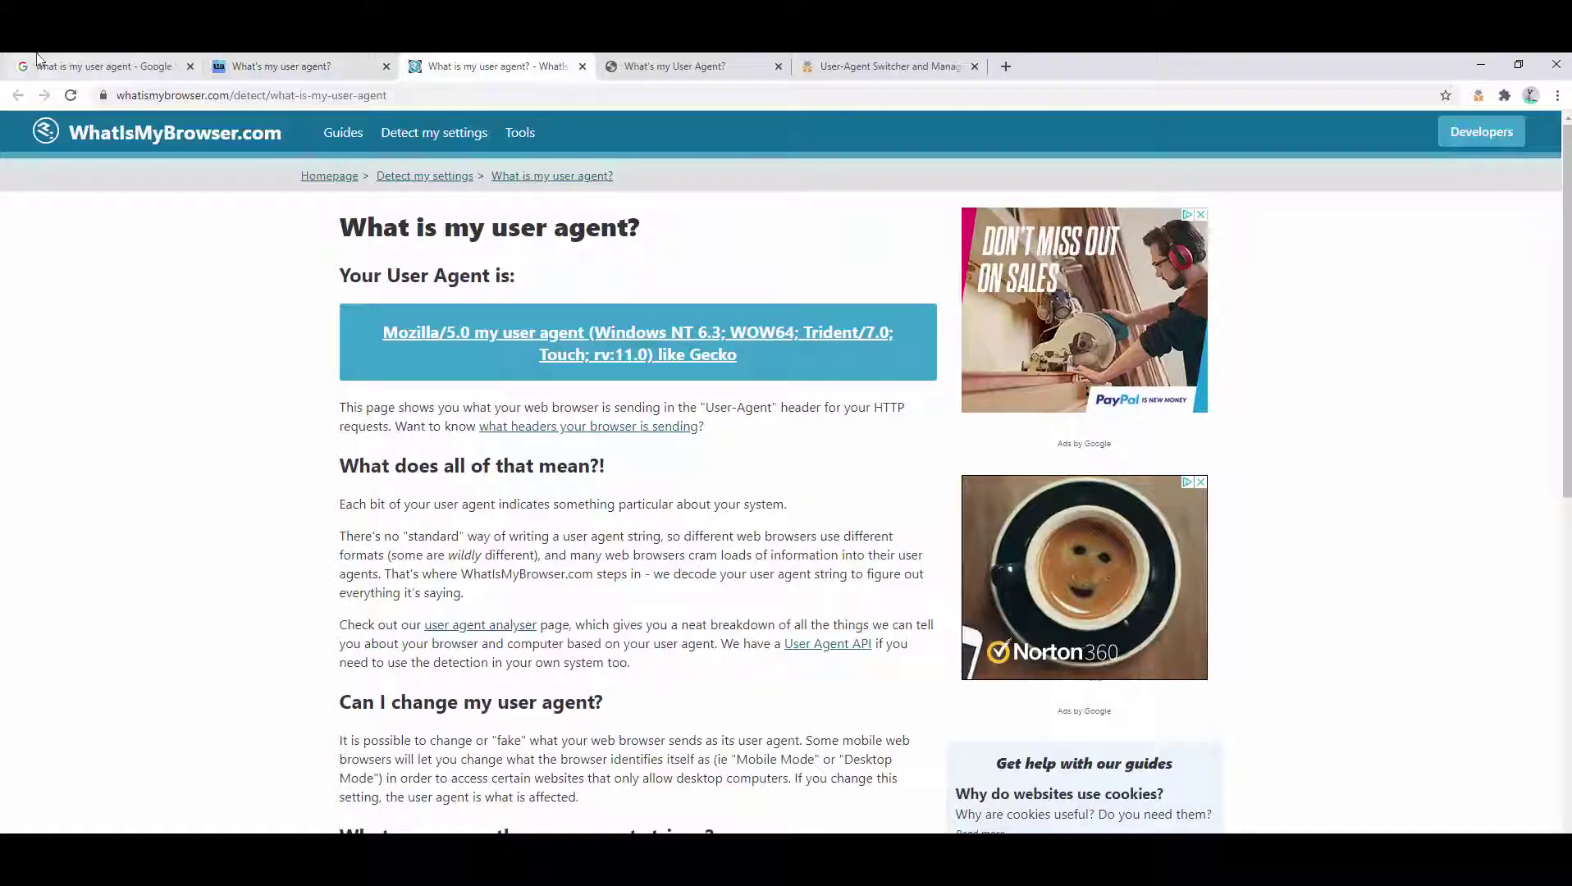
{"action": "left_click", "coordinate": [71, 95]}
{"action": "left_click", "coordinate": [733, 69]}
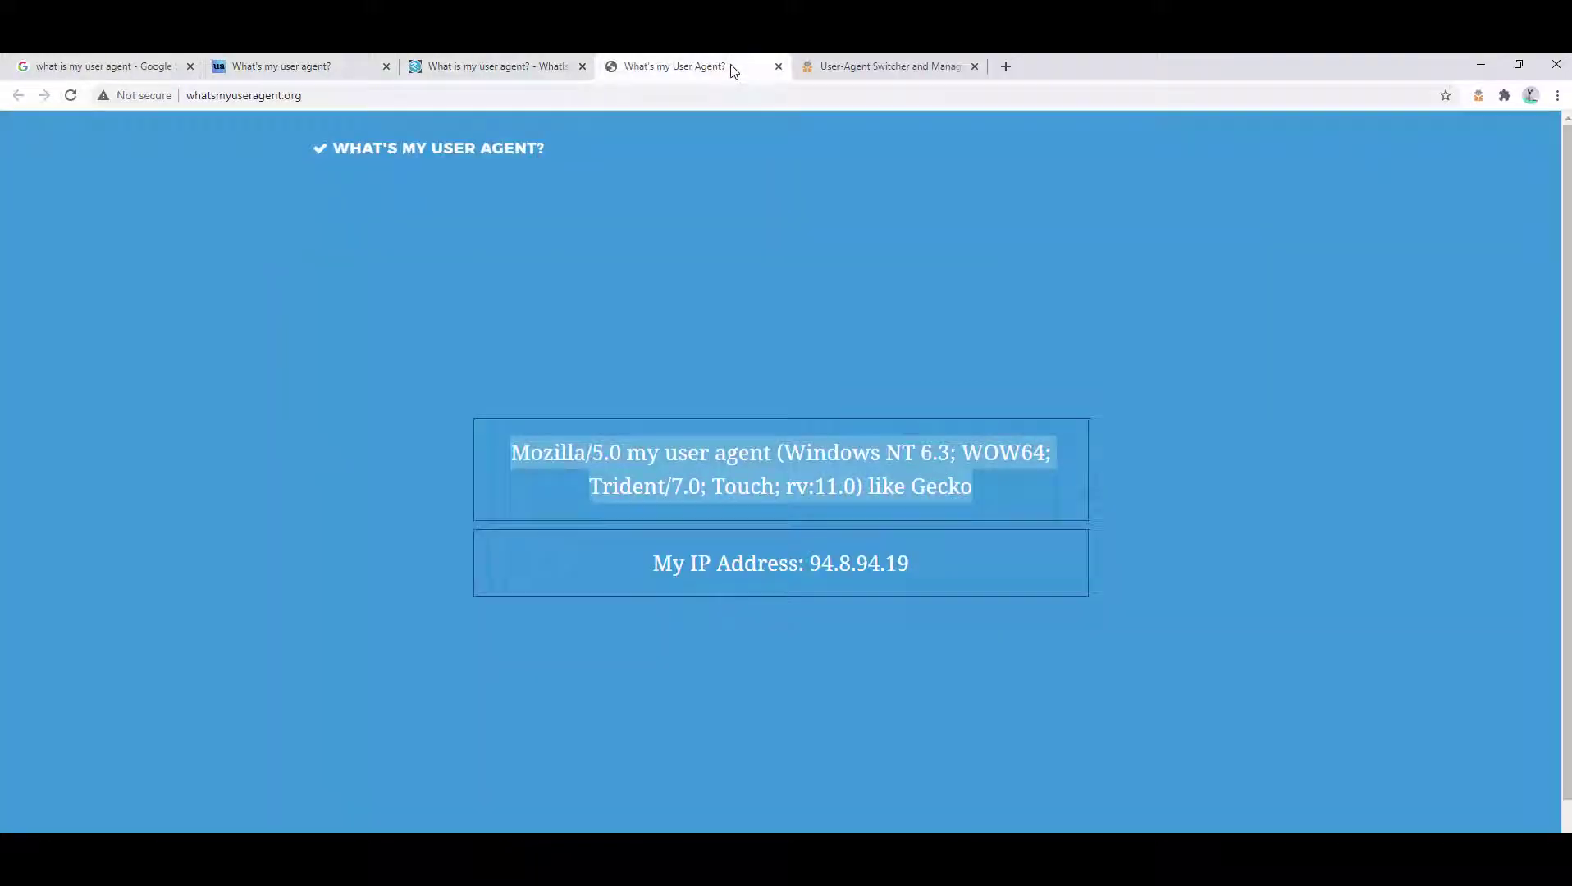
{"action": "left_click", "coordinate": [70, 96]}
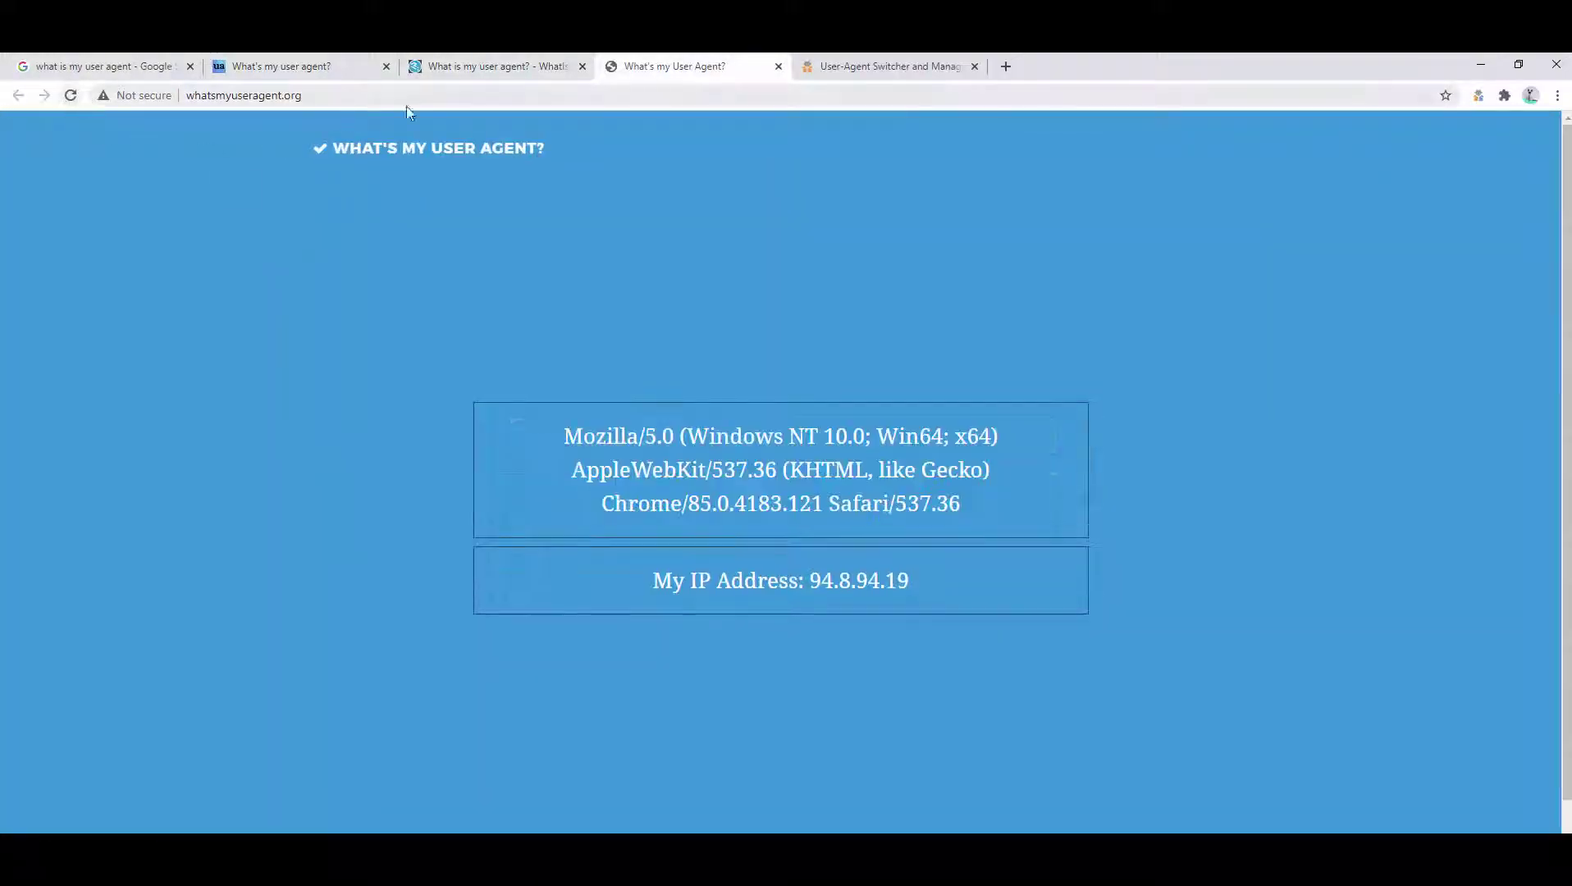
{"action": "left_click", "coordinate": [857, 65]}
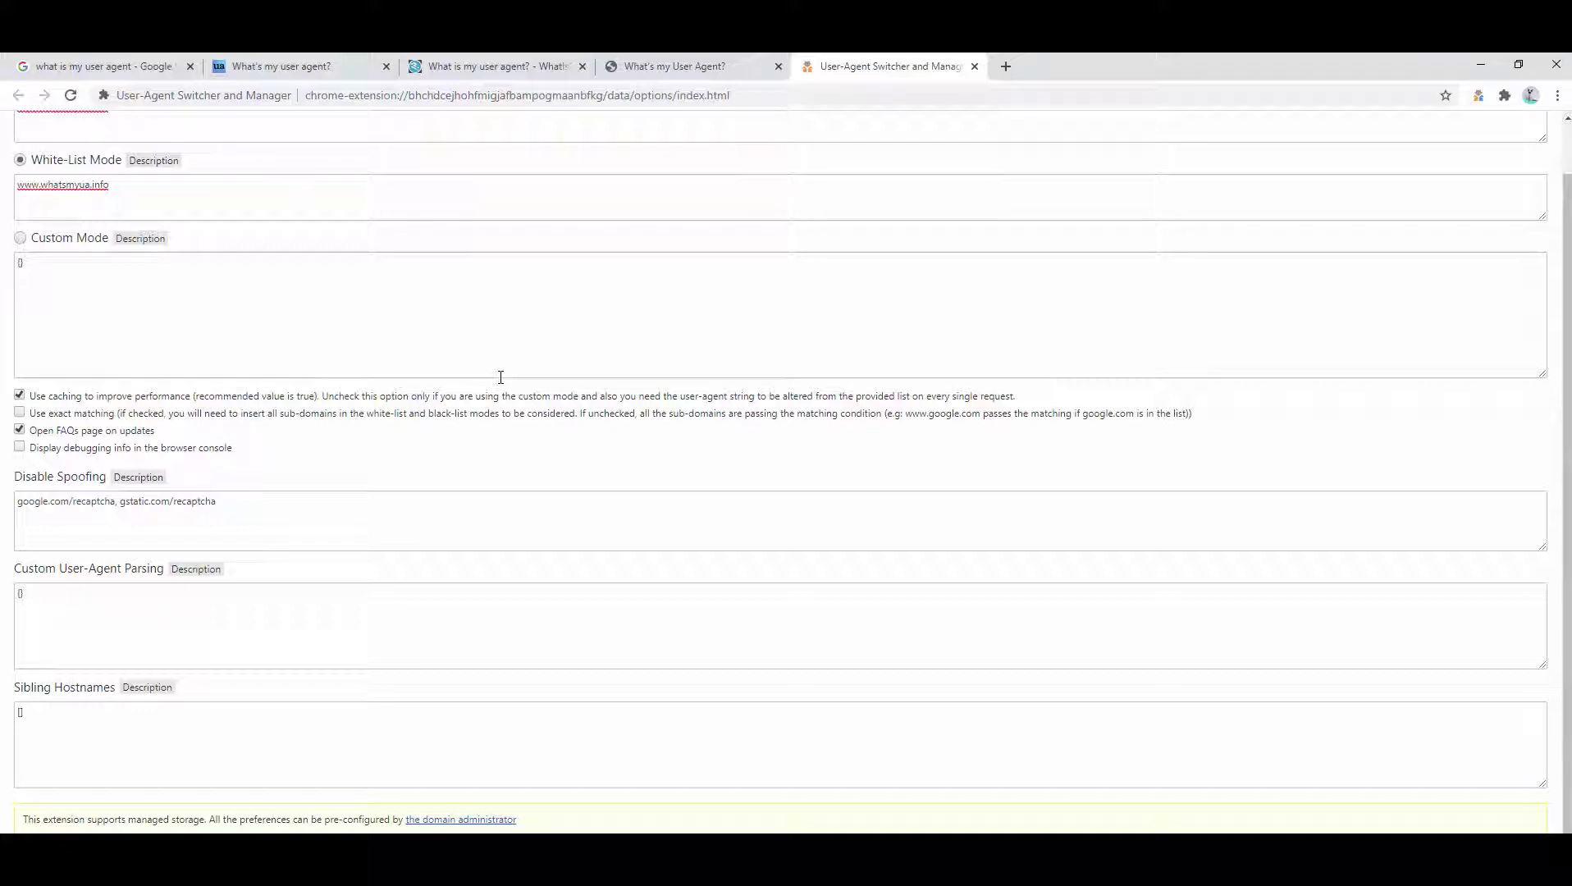
- Switch to Custom Mode and paste a sample per-site JSON rule, closing it with a brace
{"action": "left_click", "coordinate": [19, 237]}
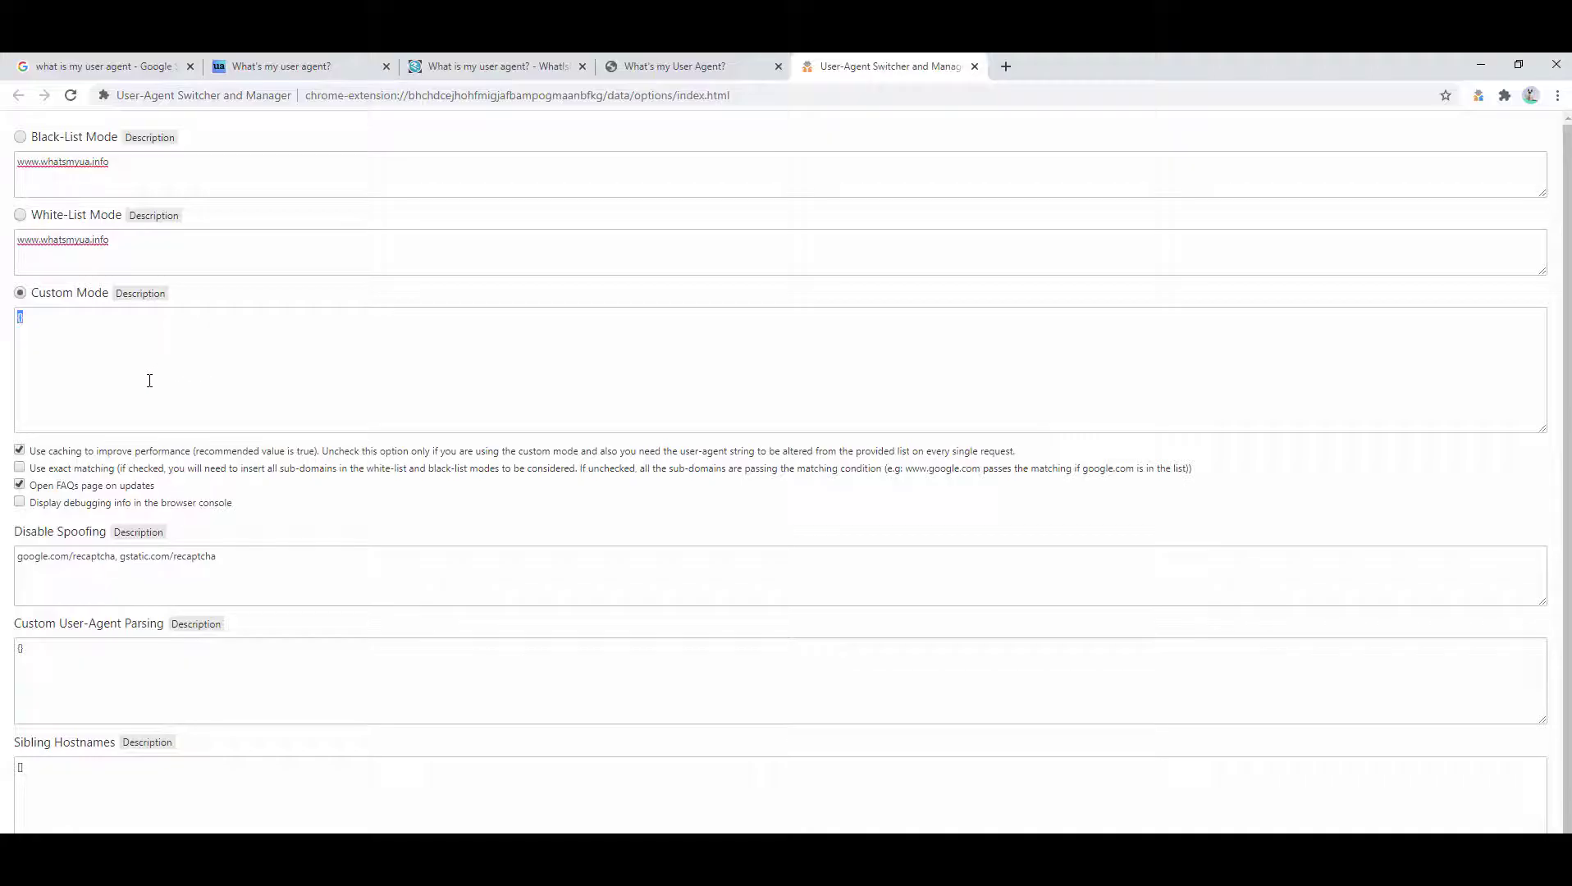
{"action": "type", "text": "{ \"www.whatsmyua.info\": [\"user-agent-string1\",\"user-agent-string-2\"]"}
{"action": "key", "text": "Return"}
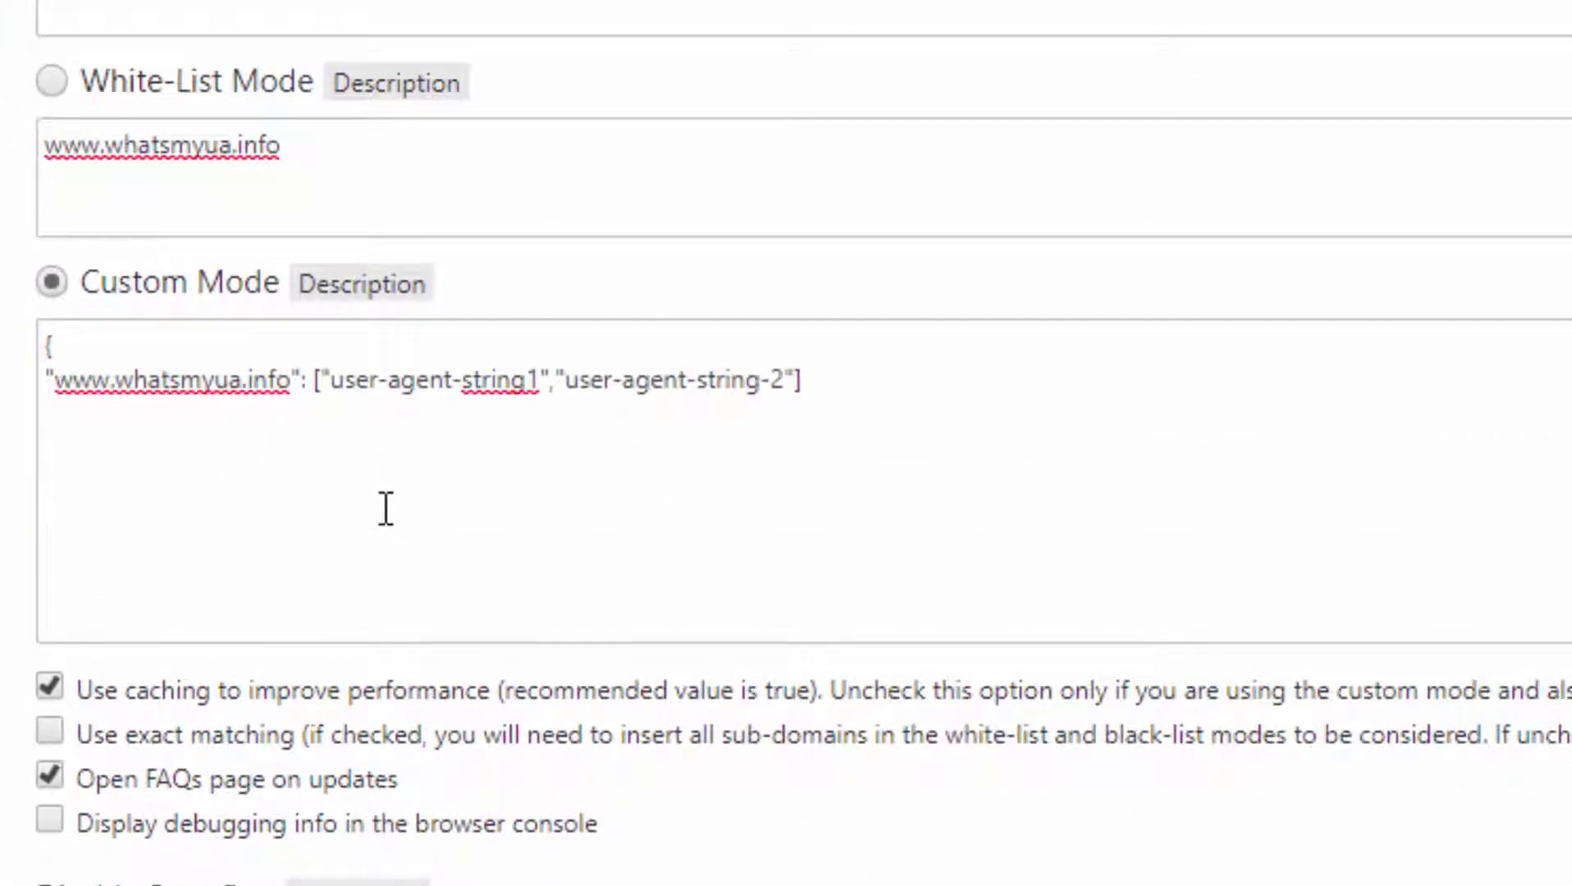
{"action": "type", "text": "}"}
{"action": "left_click_drag", "start_coordinate": [55, 386], "coordinate": [293, 385]}
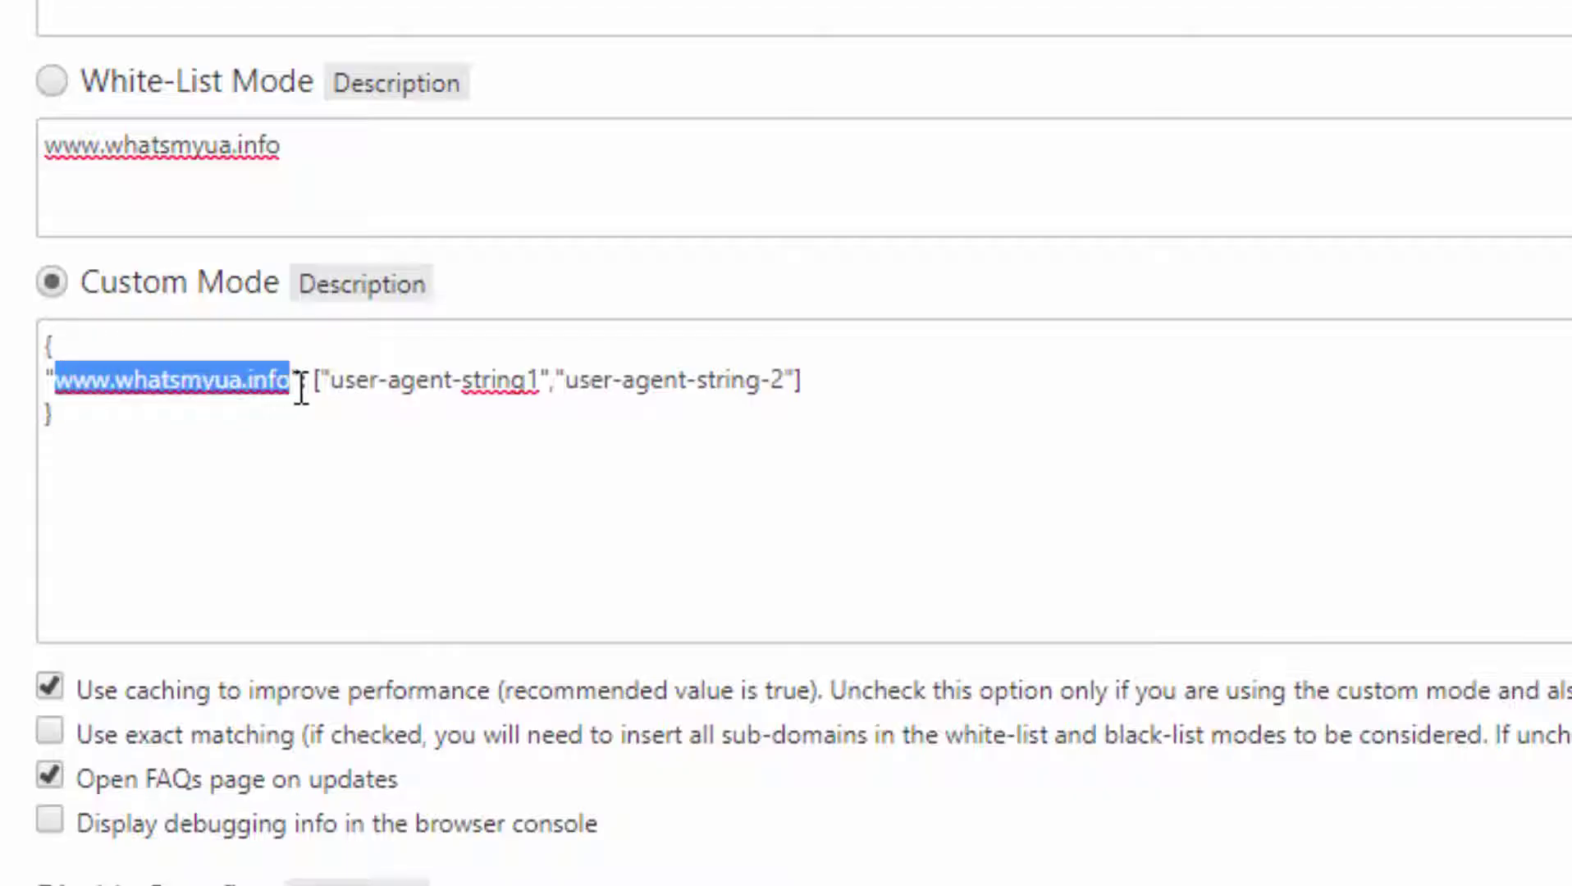
{"action": "left_click", "coordinate": [304, 382]}
{"action": "type", "text": ":"}
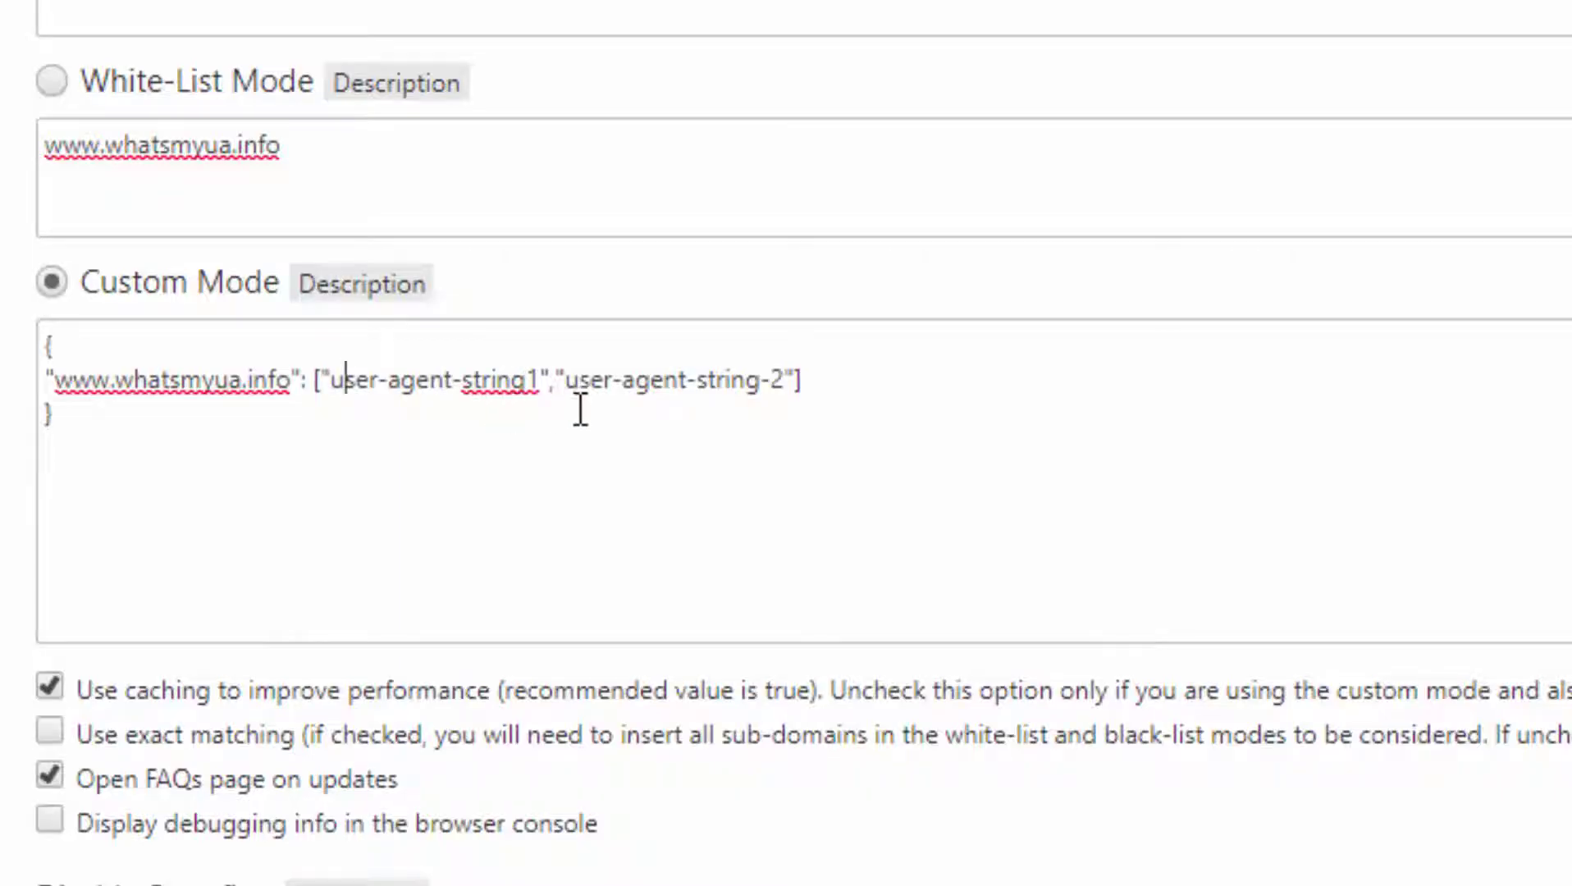
{"action": "left_click_drag", "start_coordinate": [552, 380], "coordinate": [795, 393]}
{"action": "key", "text": "ctrl+c"}
{"action": "key", "text": "BackSpace"}
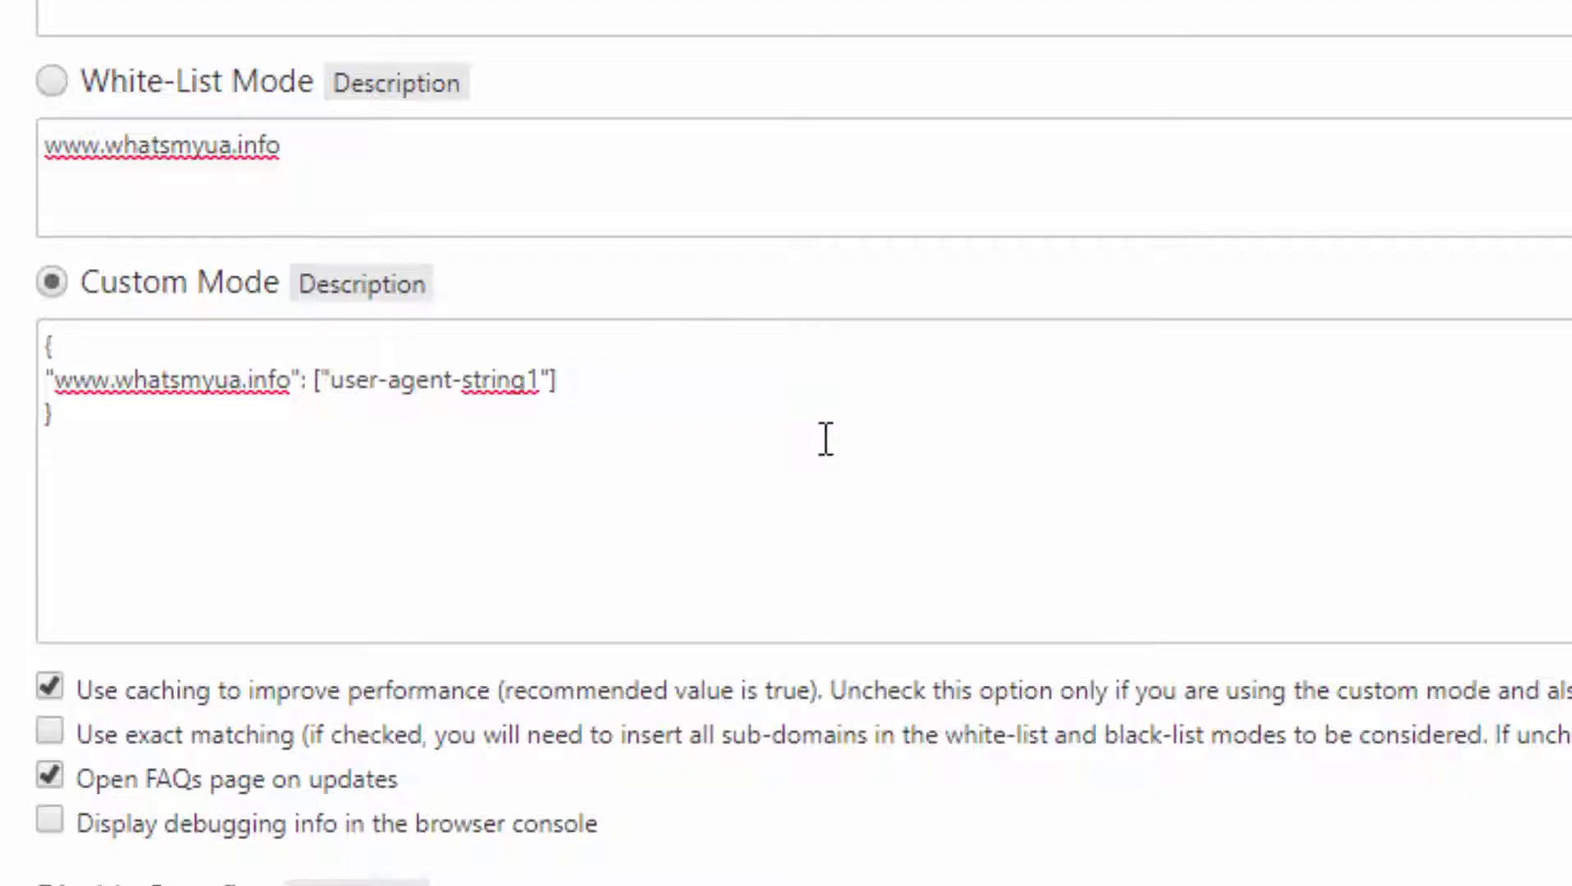
{"action": "scroll", "coordinate": [628, 425], "scroll_direction": "down", "scroll_amount": 2}
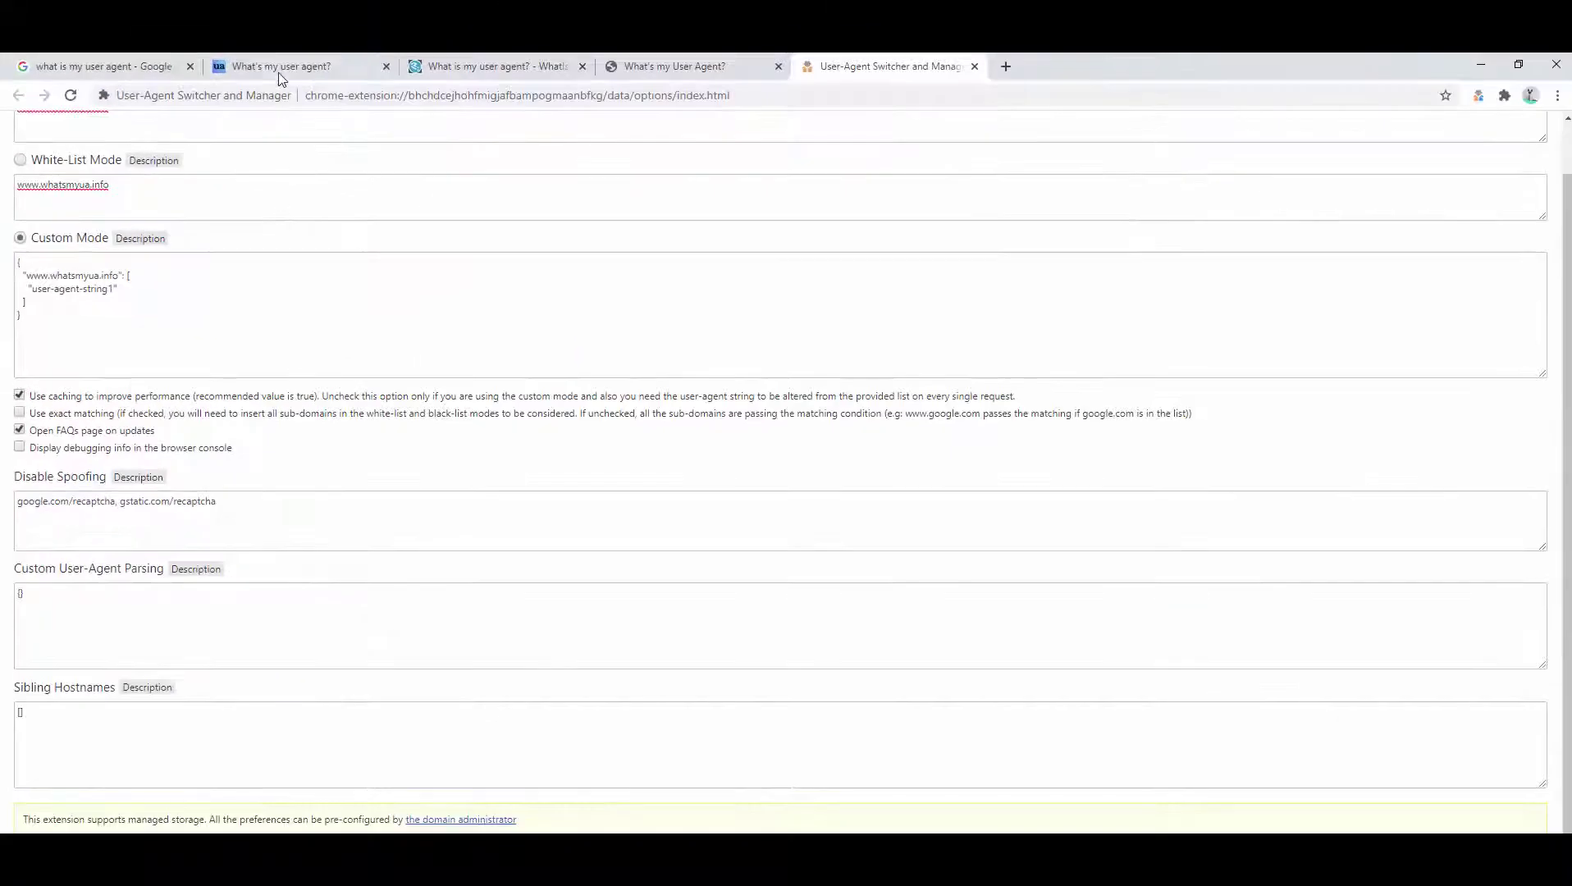
- Reload whatsmyua.info, then add "user-agent-string-2" after user-agent-string1 in Custom Mode and save
{"action": "left_click", "coordinate": [279, 68]}
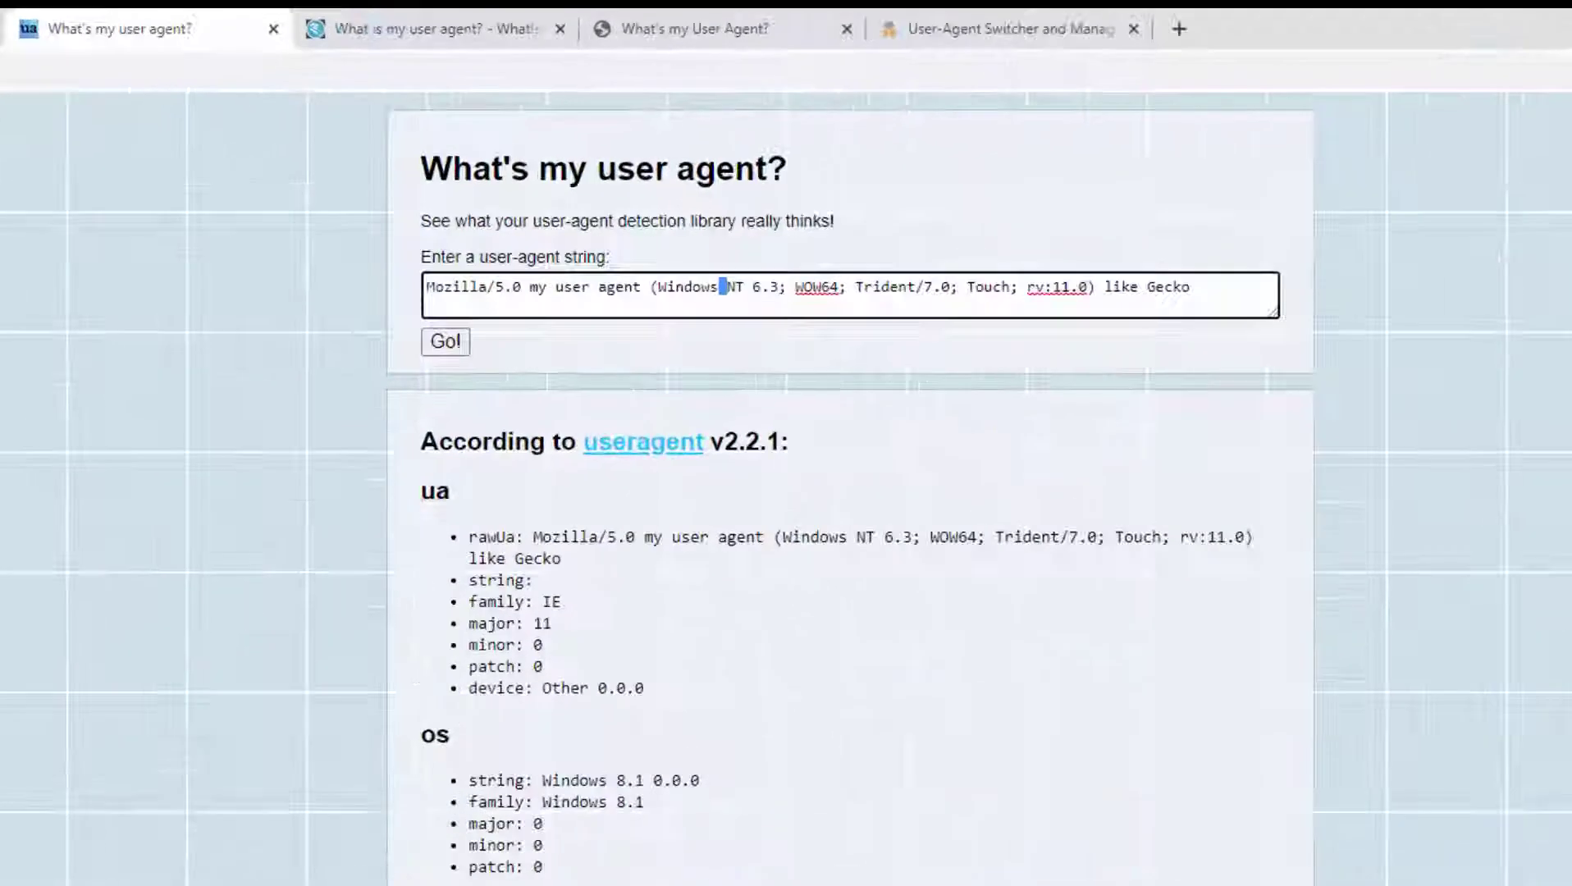
{"action": "key", "text": "F5"}
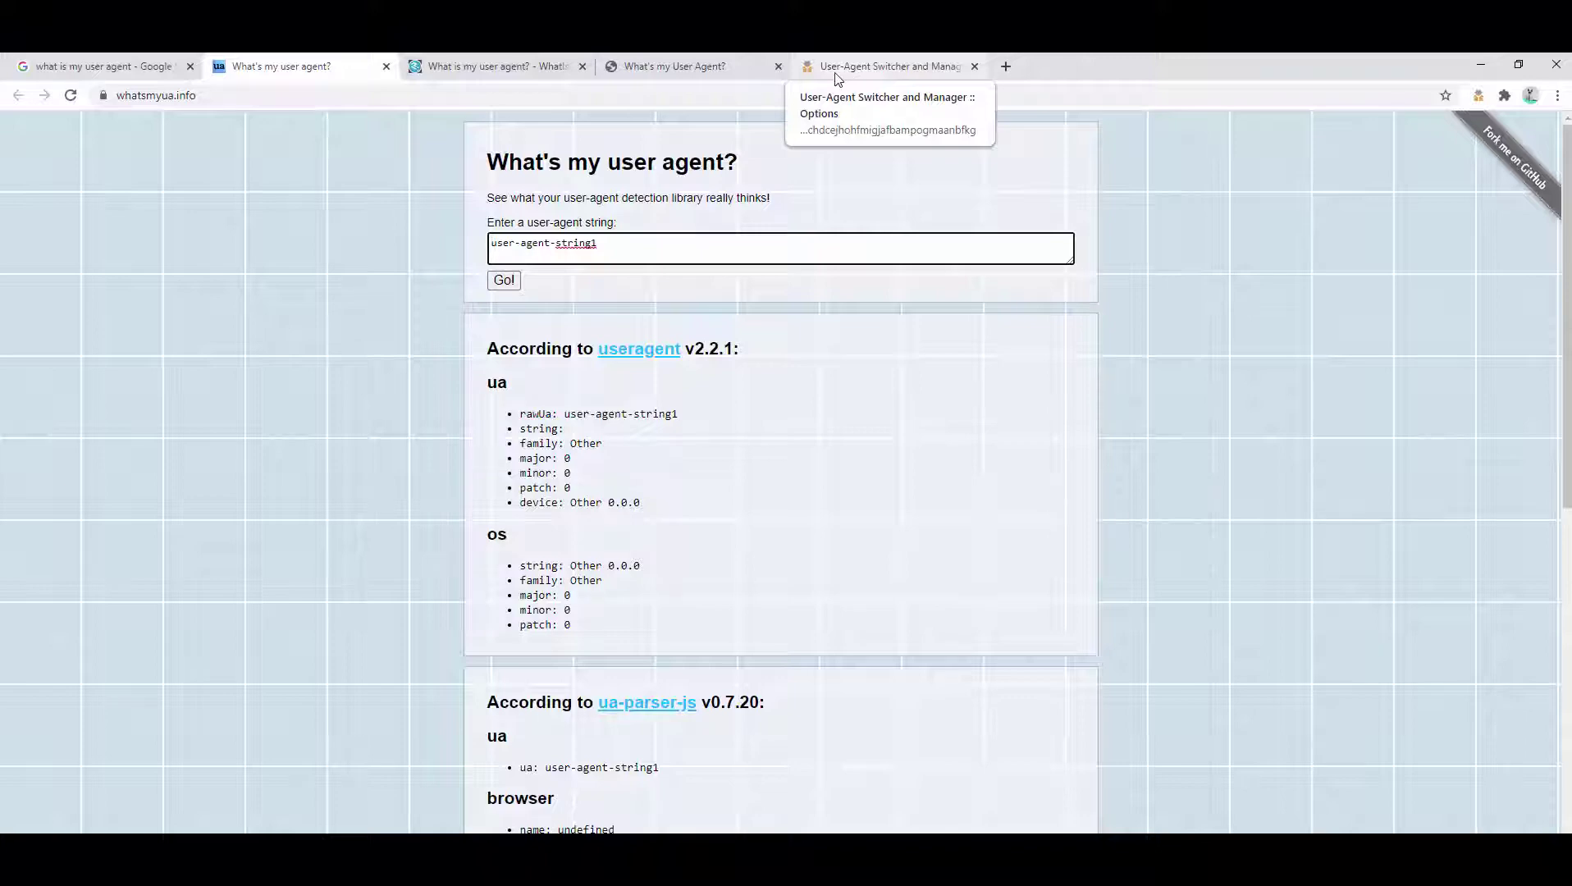
{"action": "left_click", "coordinate": [837, 75]}
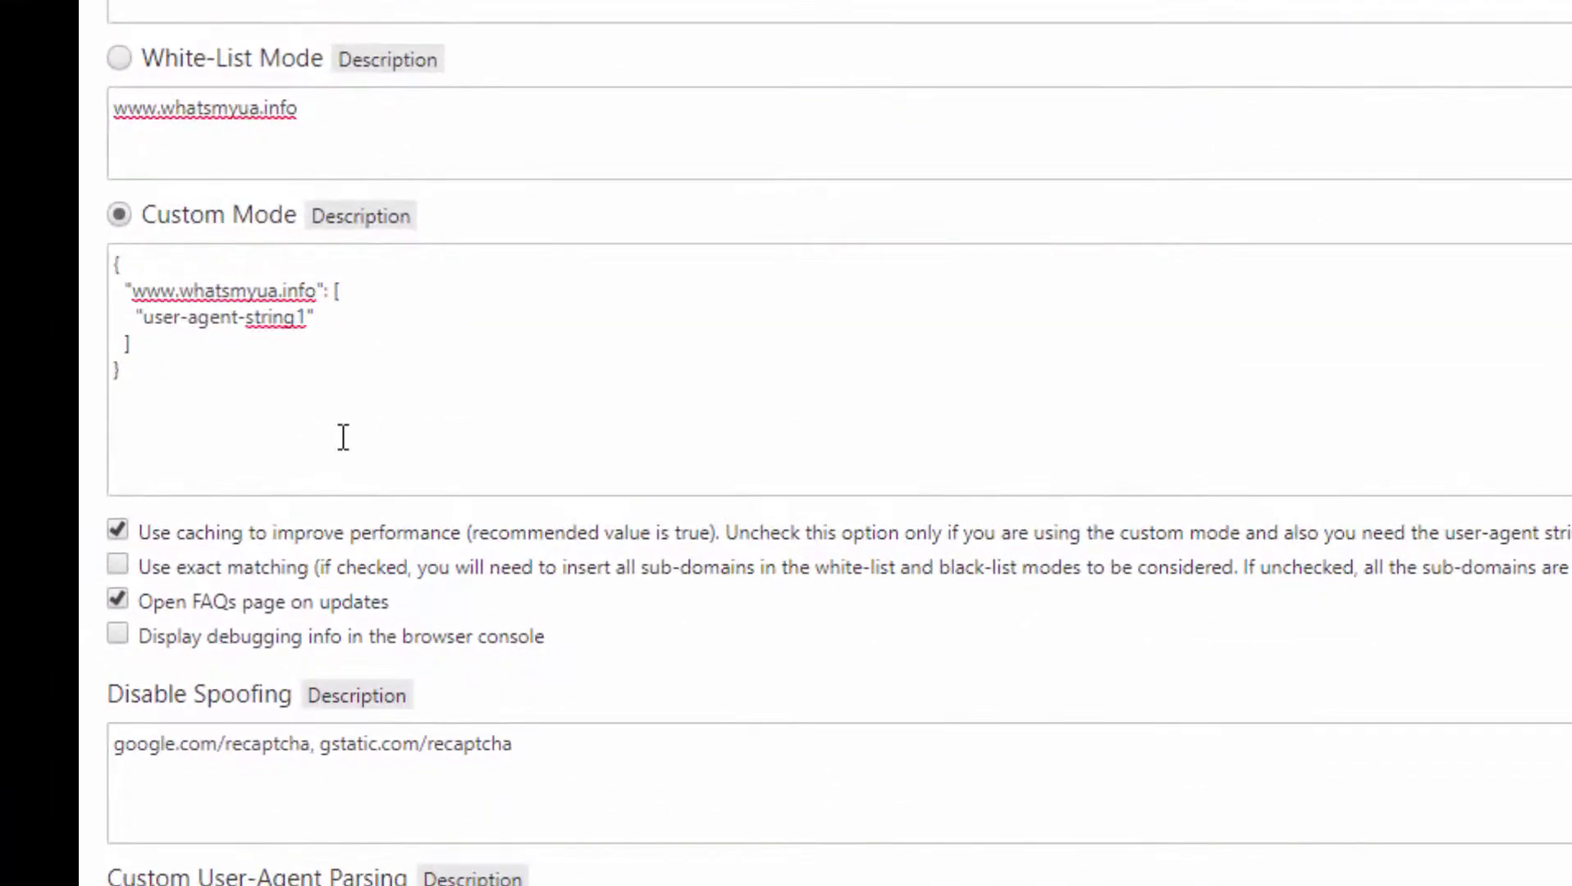
{"action": "key", "text": "ctrl+v"}
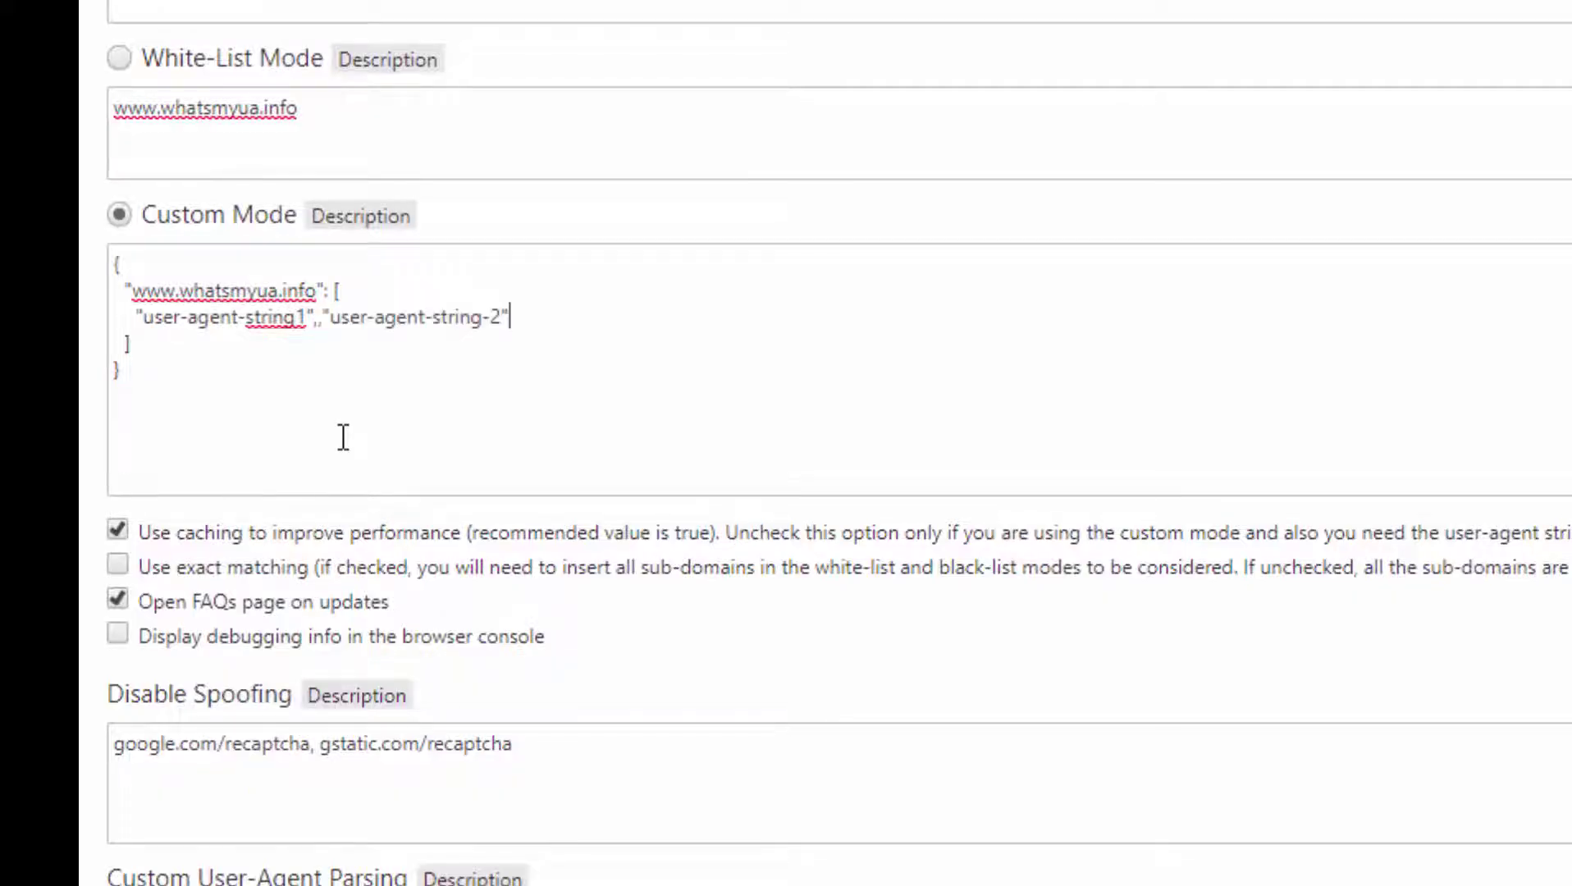
{"action": "left_click", "coordinate": [312, 320]}
{"action": "key", "text": "Delete"}
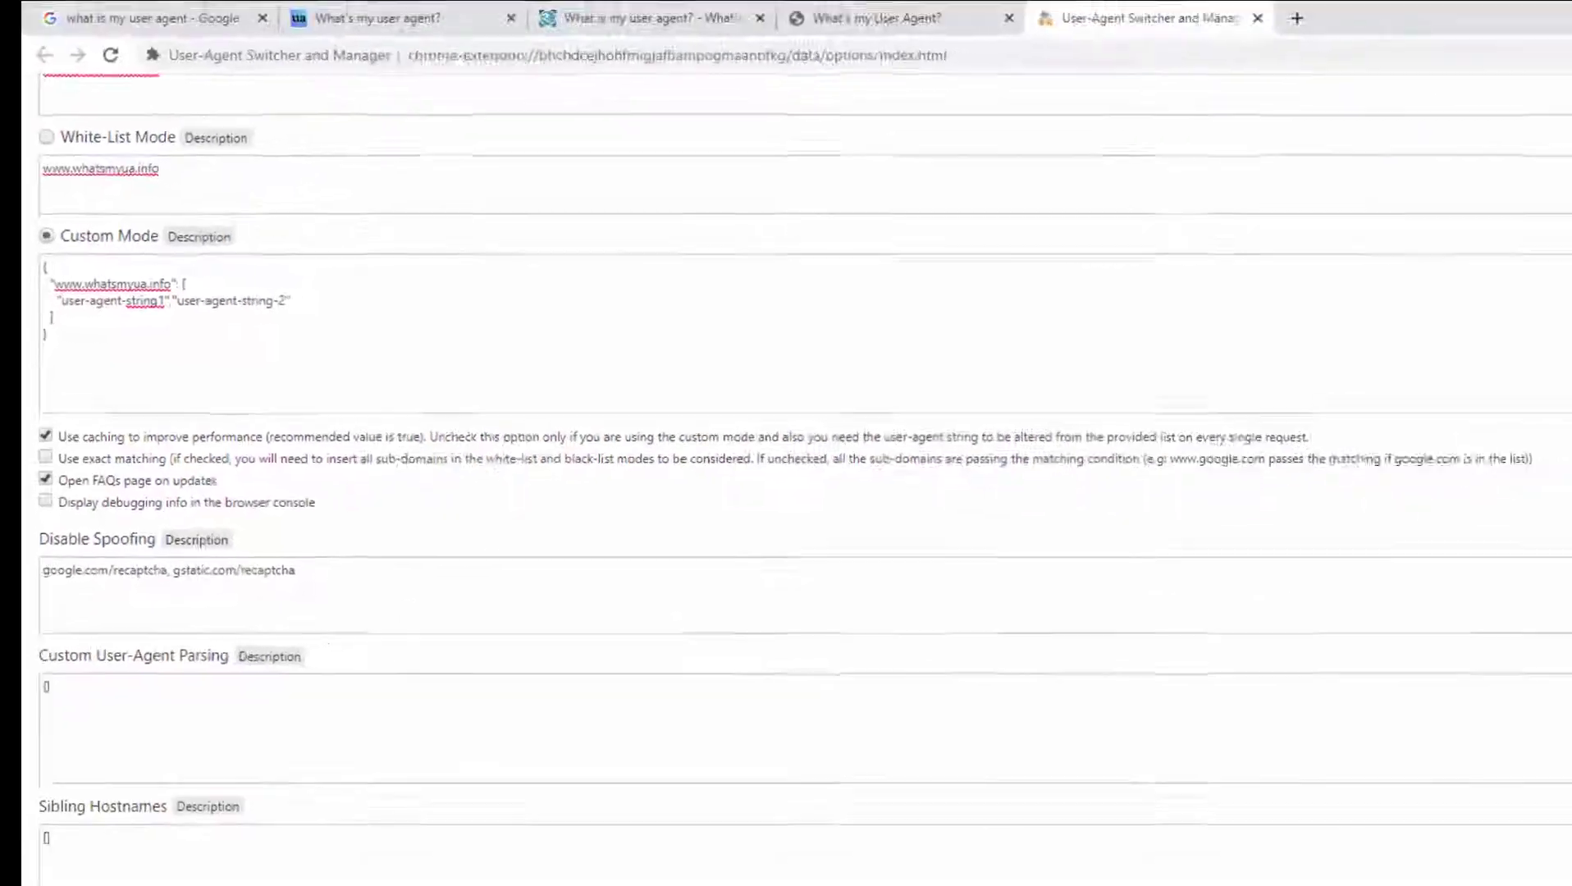
{"action": "key", "text": "Return"}
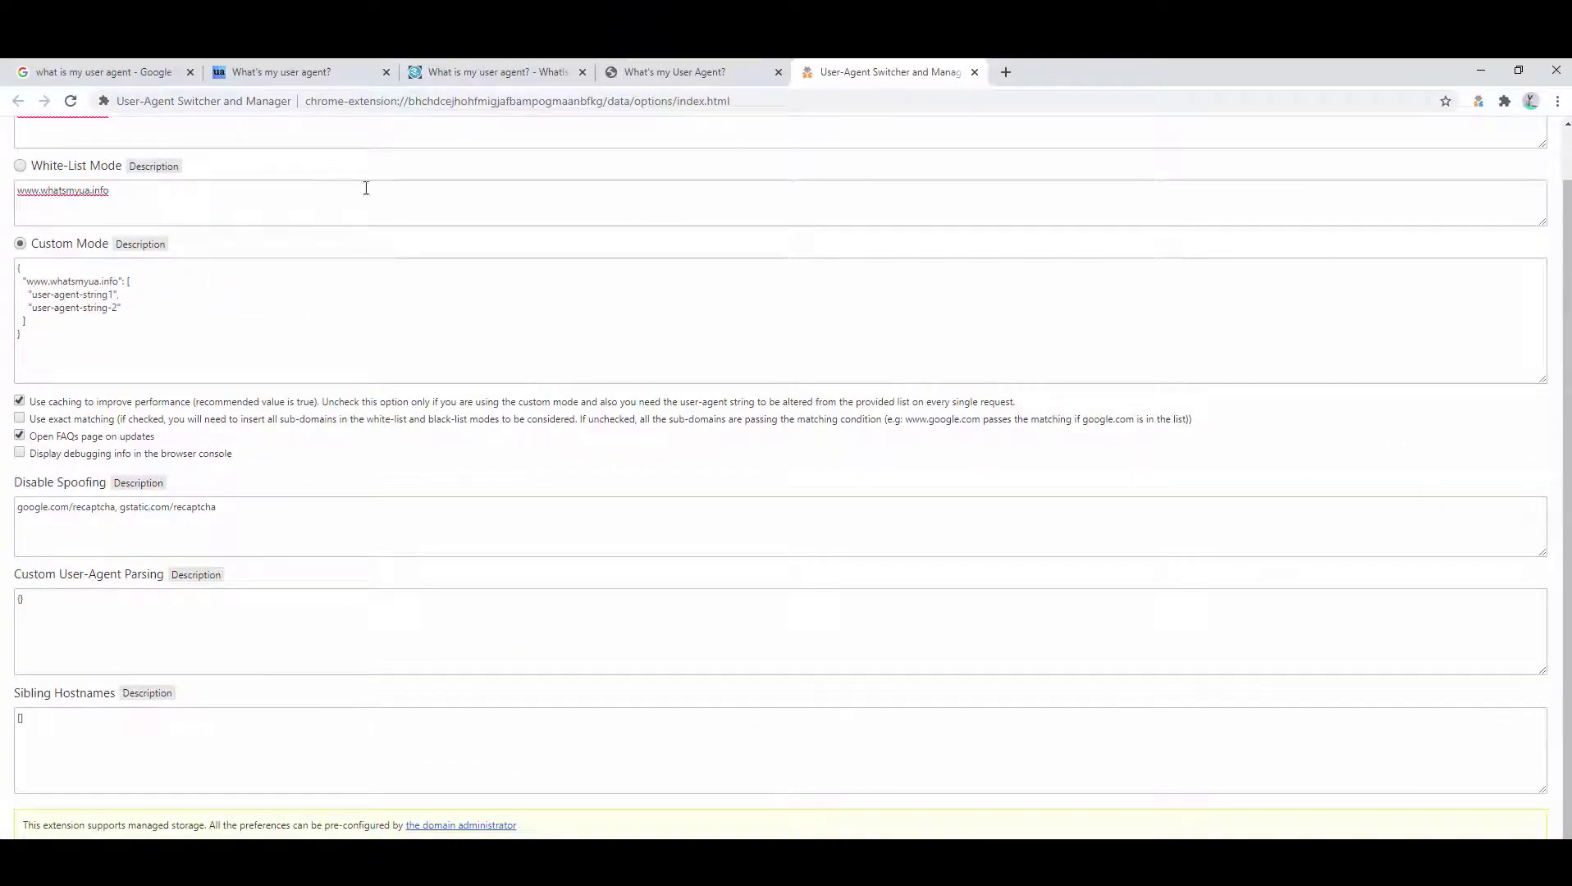
{"action": "left_click", "coordinate": [287, 72]}
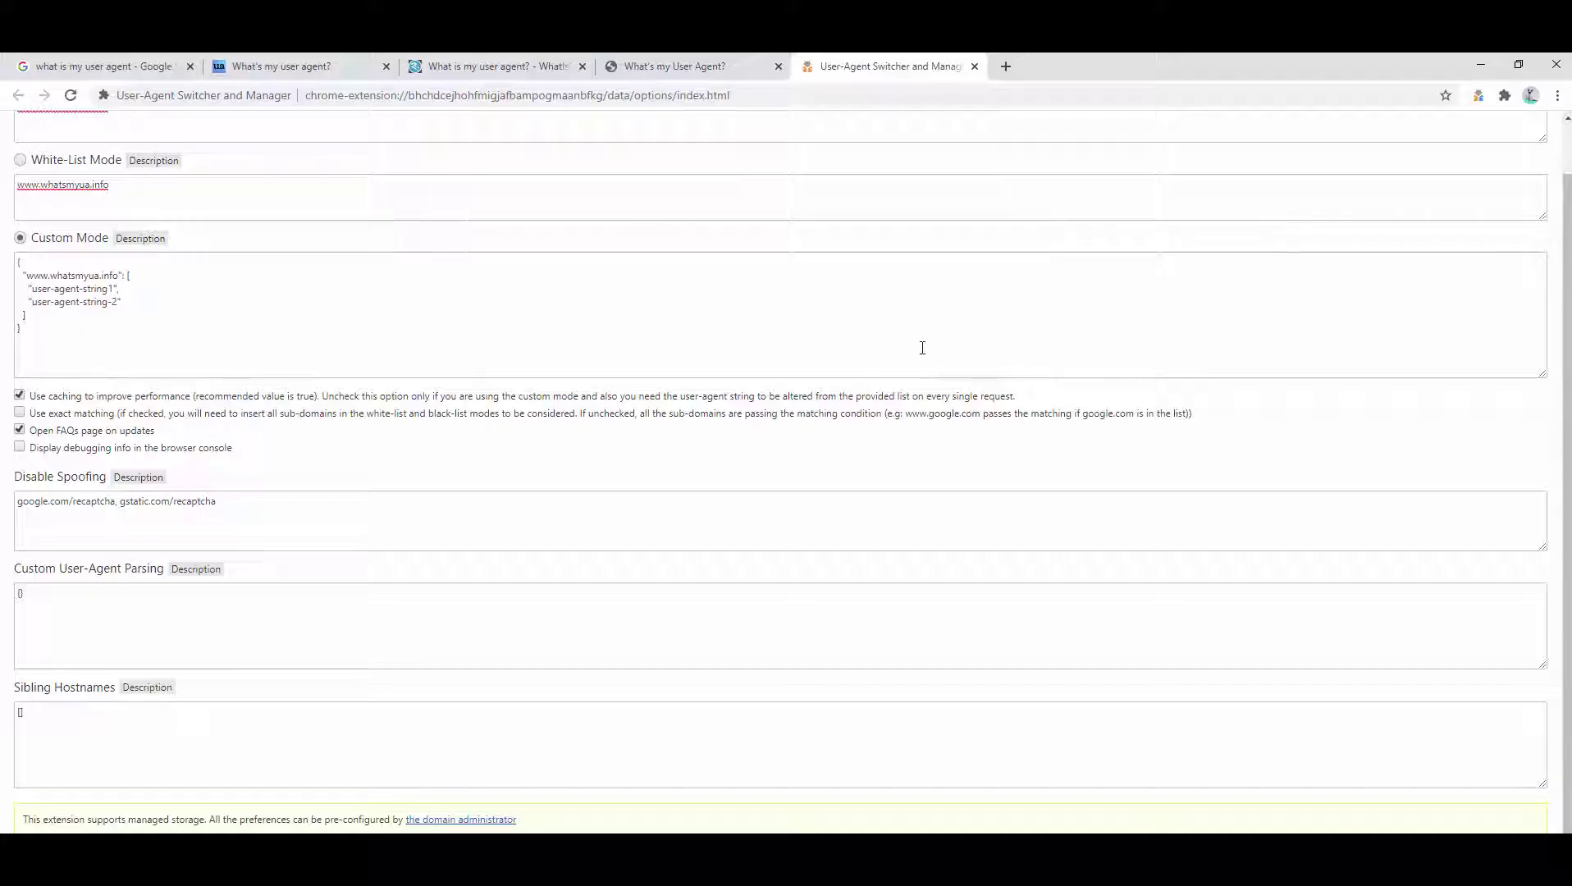
- Add an empty "*": "" catch-all entry on a new line in the Custom Mode JSON
{"action": "left_click", "coordinate": [76, 316]}
{"action": "type", "text": ","}
{"action": "key", "text": "Return"}
{"action": "type", "text": "\"*\""}
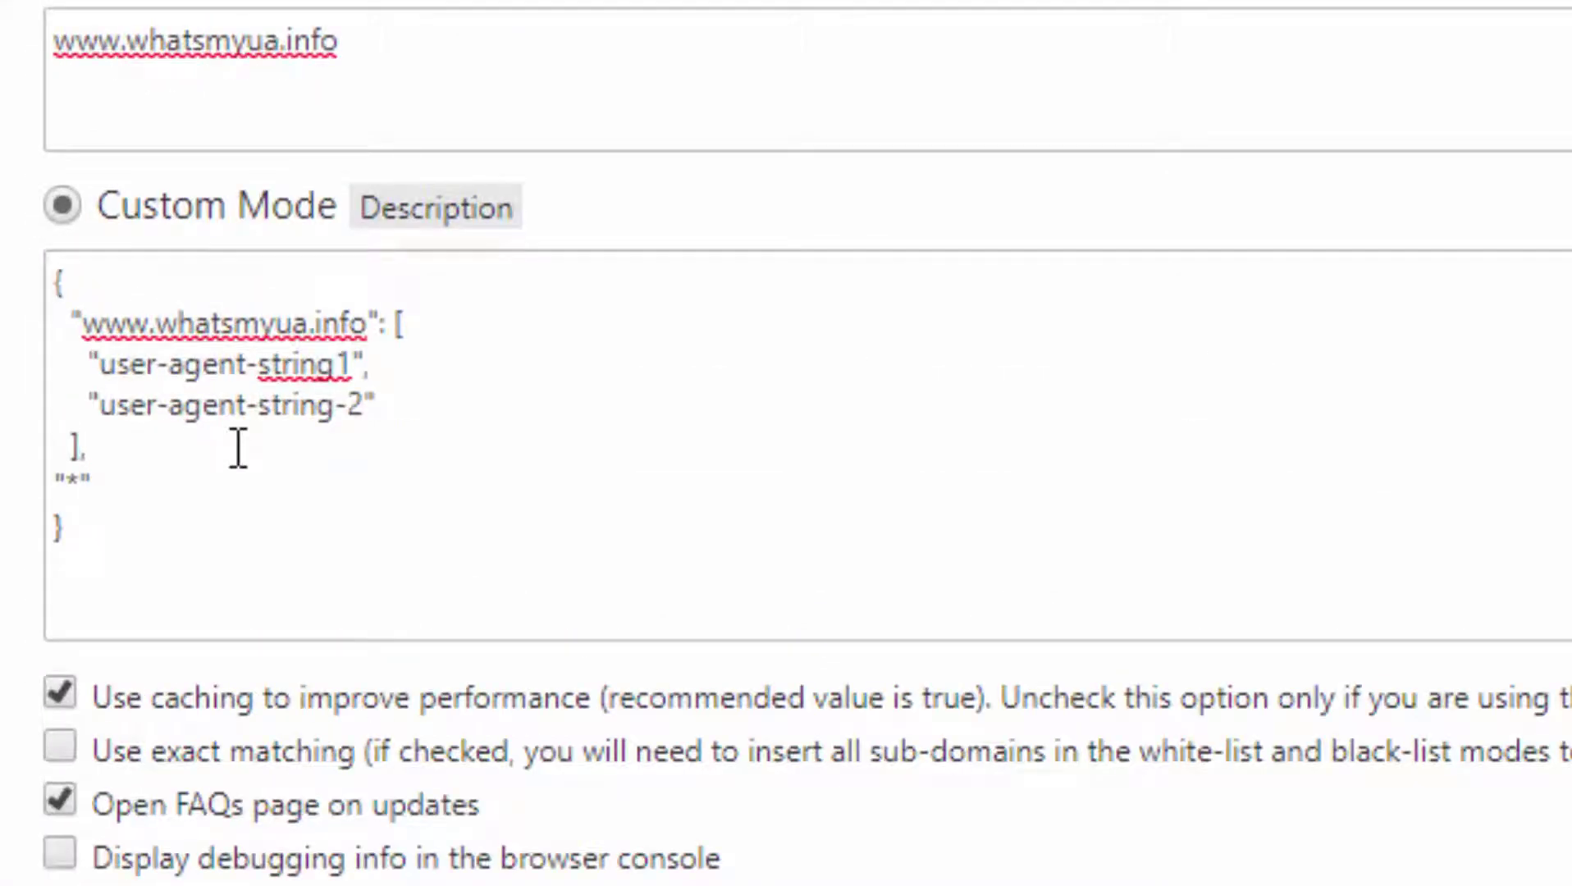
{"action": "type", "text": ": \"\""}
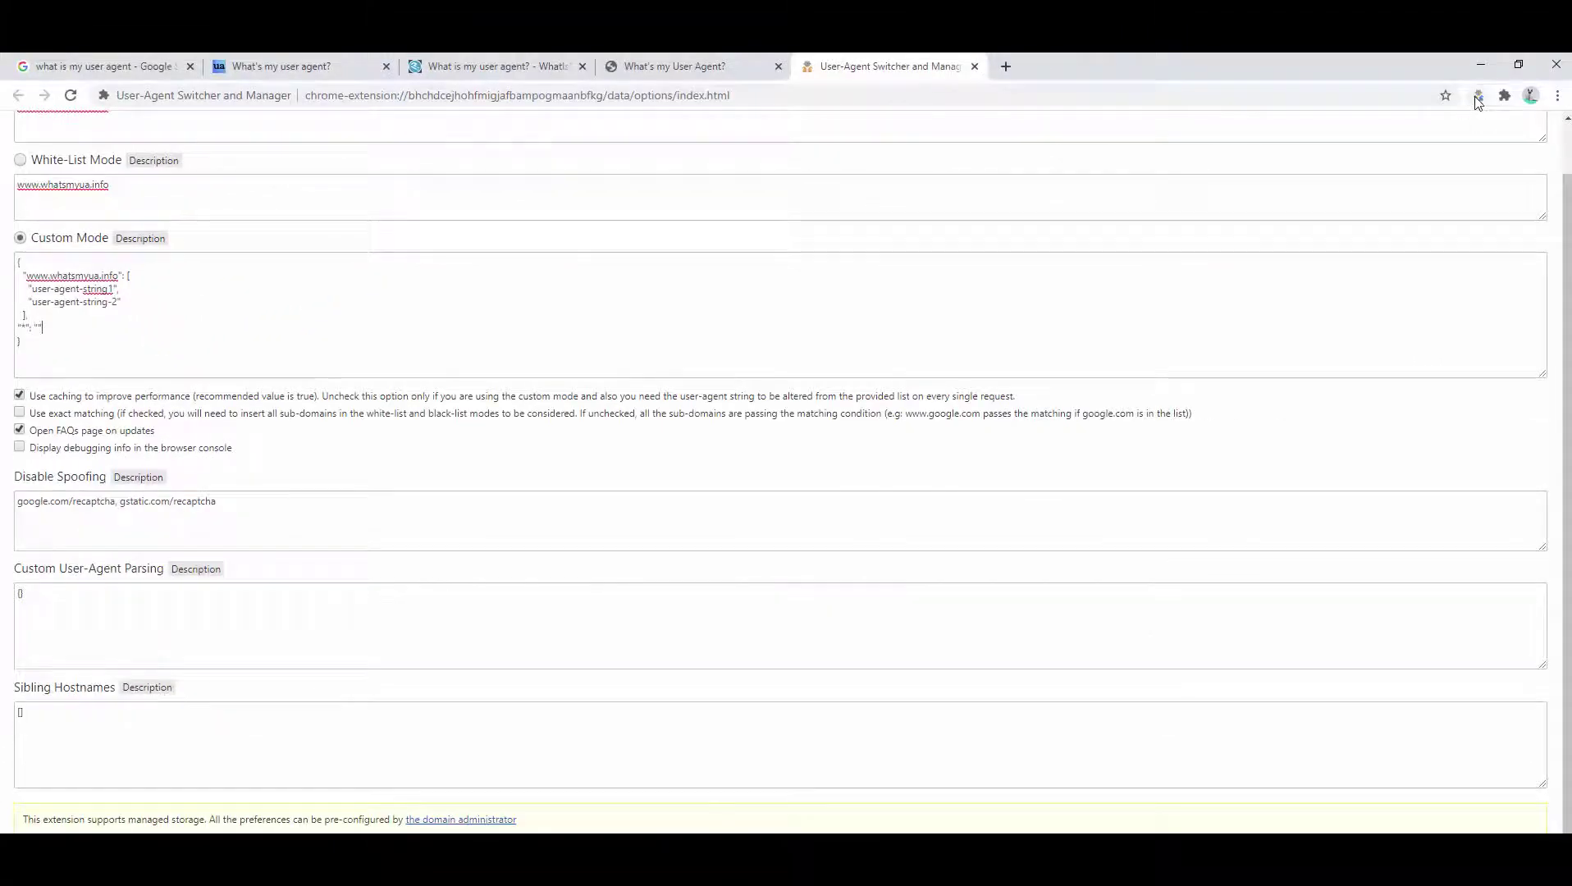
- Copy the IE 11.0 Windows 7 Win64 preset's userAgent and paste it as the "*" value
{"action": "left_click", "coordinate": [1477, 97]}
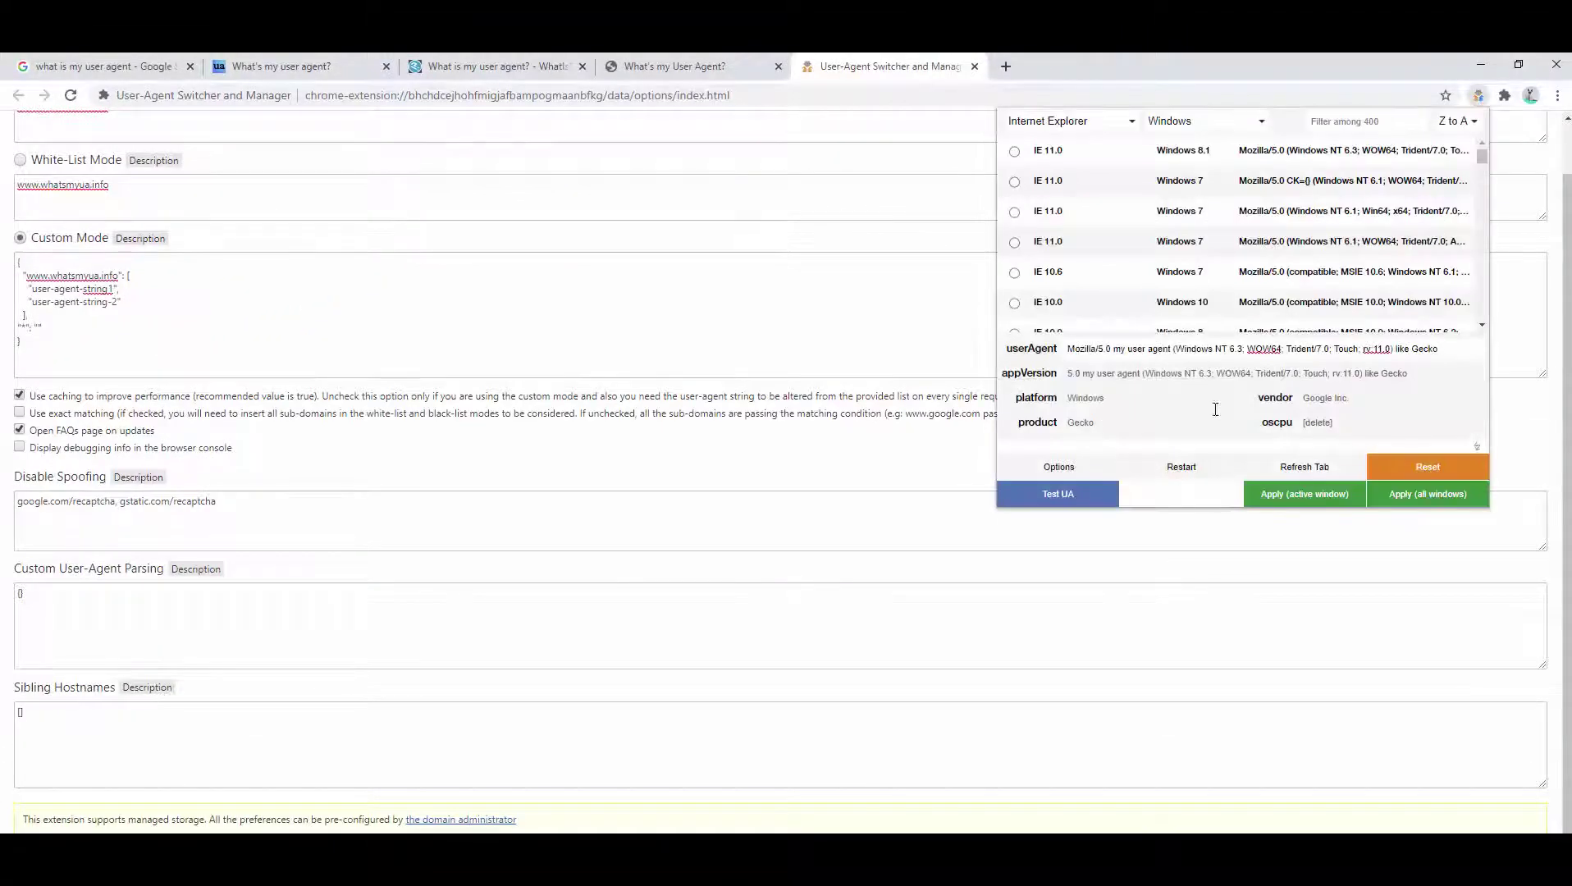
{"action": "left_click", "coordinate": [1063, 220]}
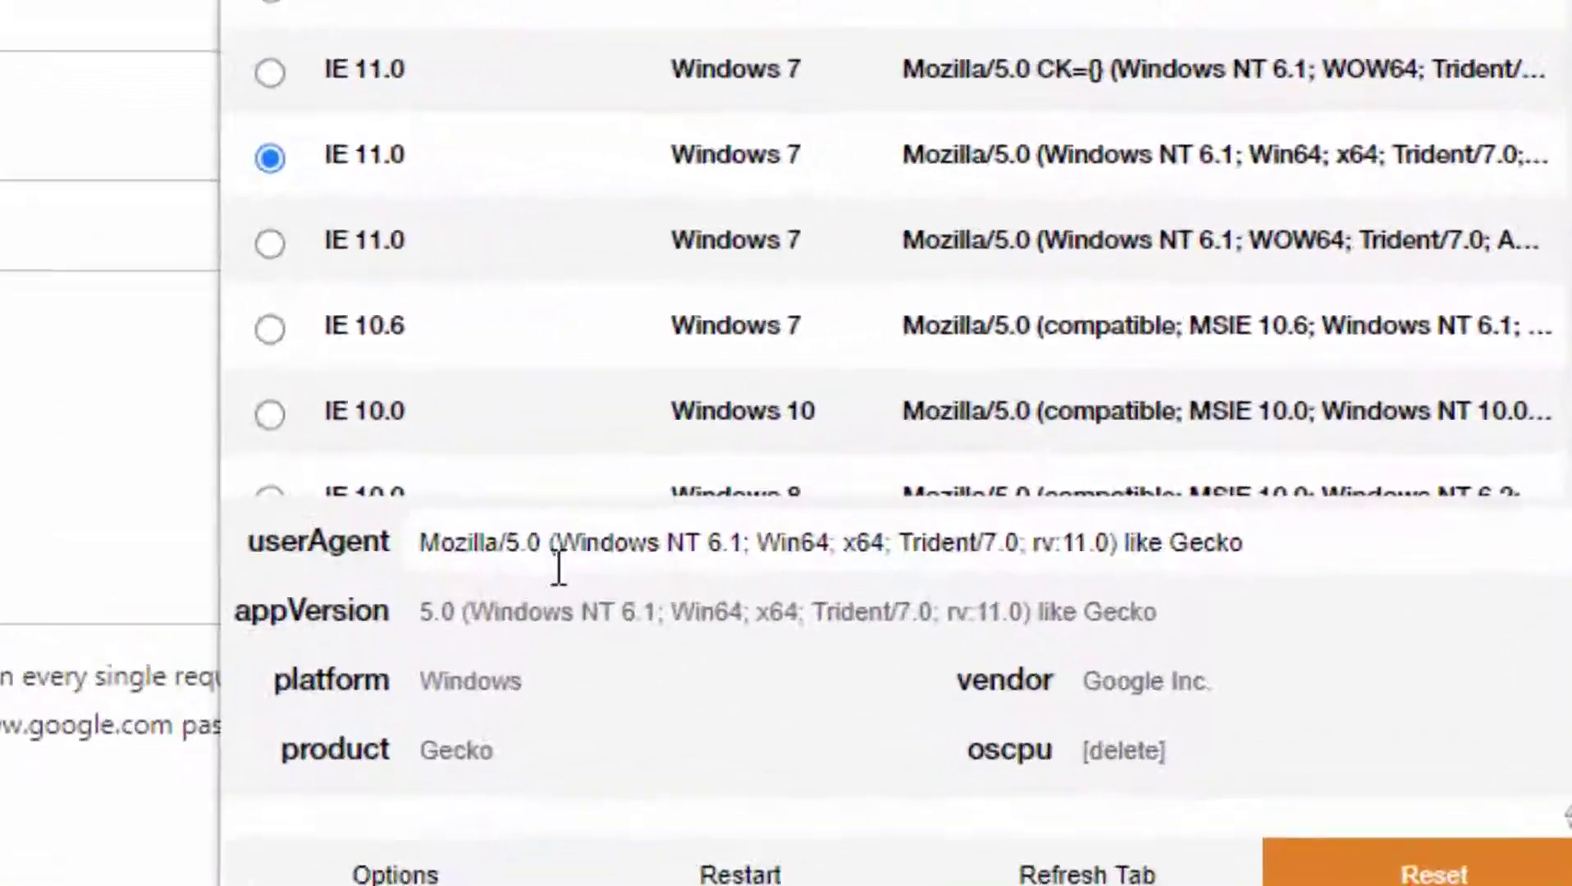
{"action": "triple_click", "coordinate": [1118, 350]}
{"action": "key", "text": "ctrl+c"}
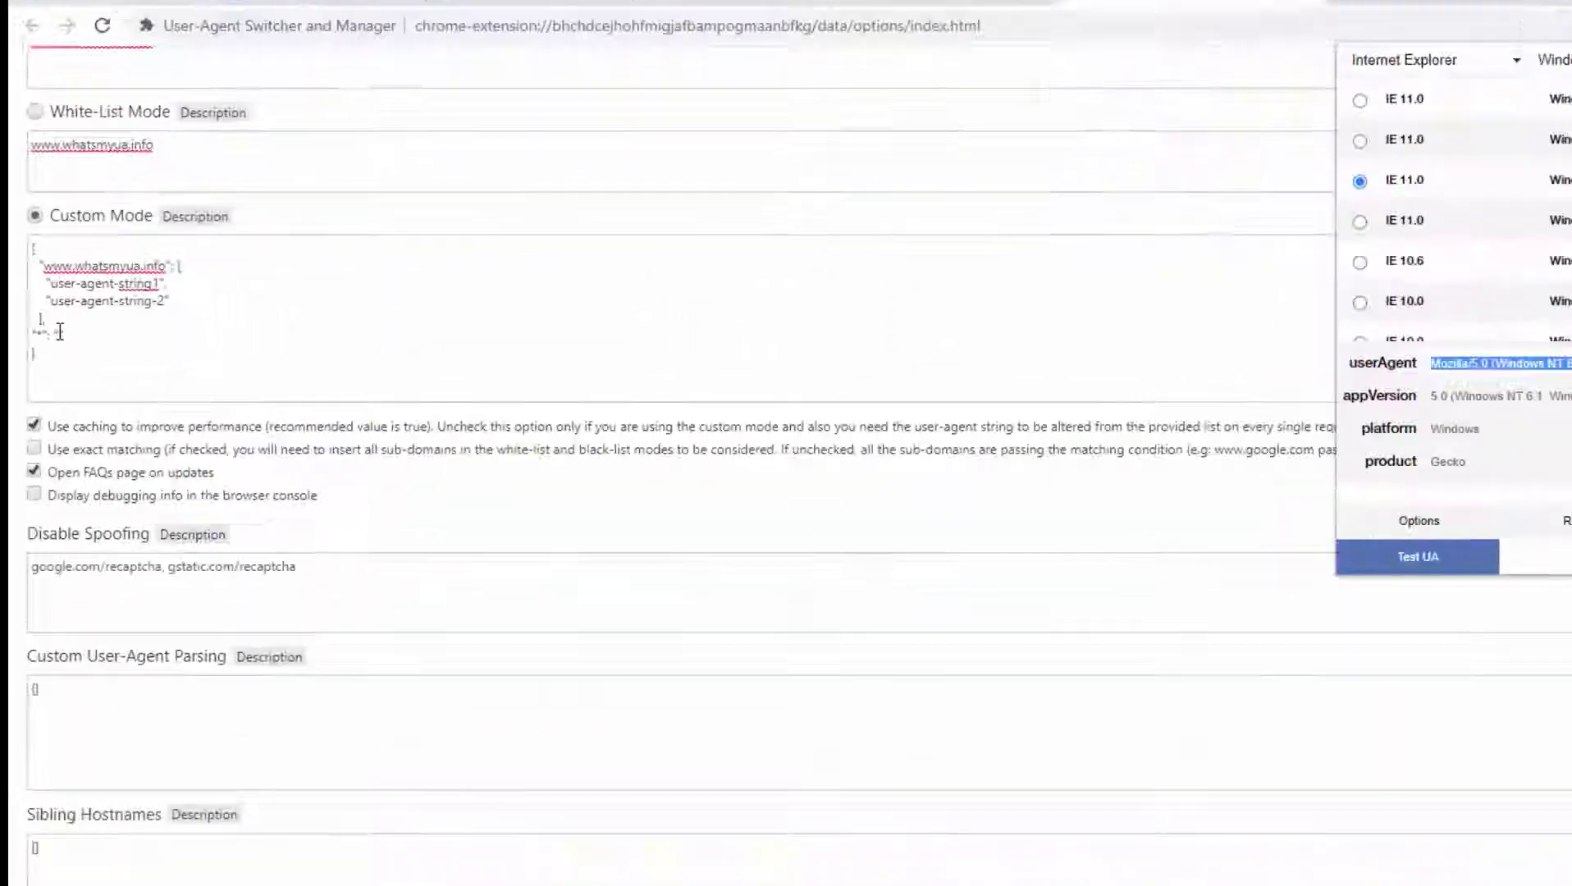
{"action": "left_click", "coordinate": [61, 325]}
{"action": "key", "text": "ctrl+v"}
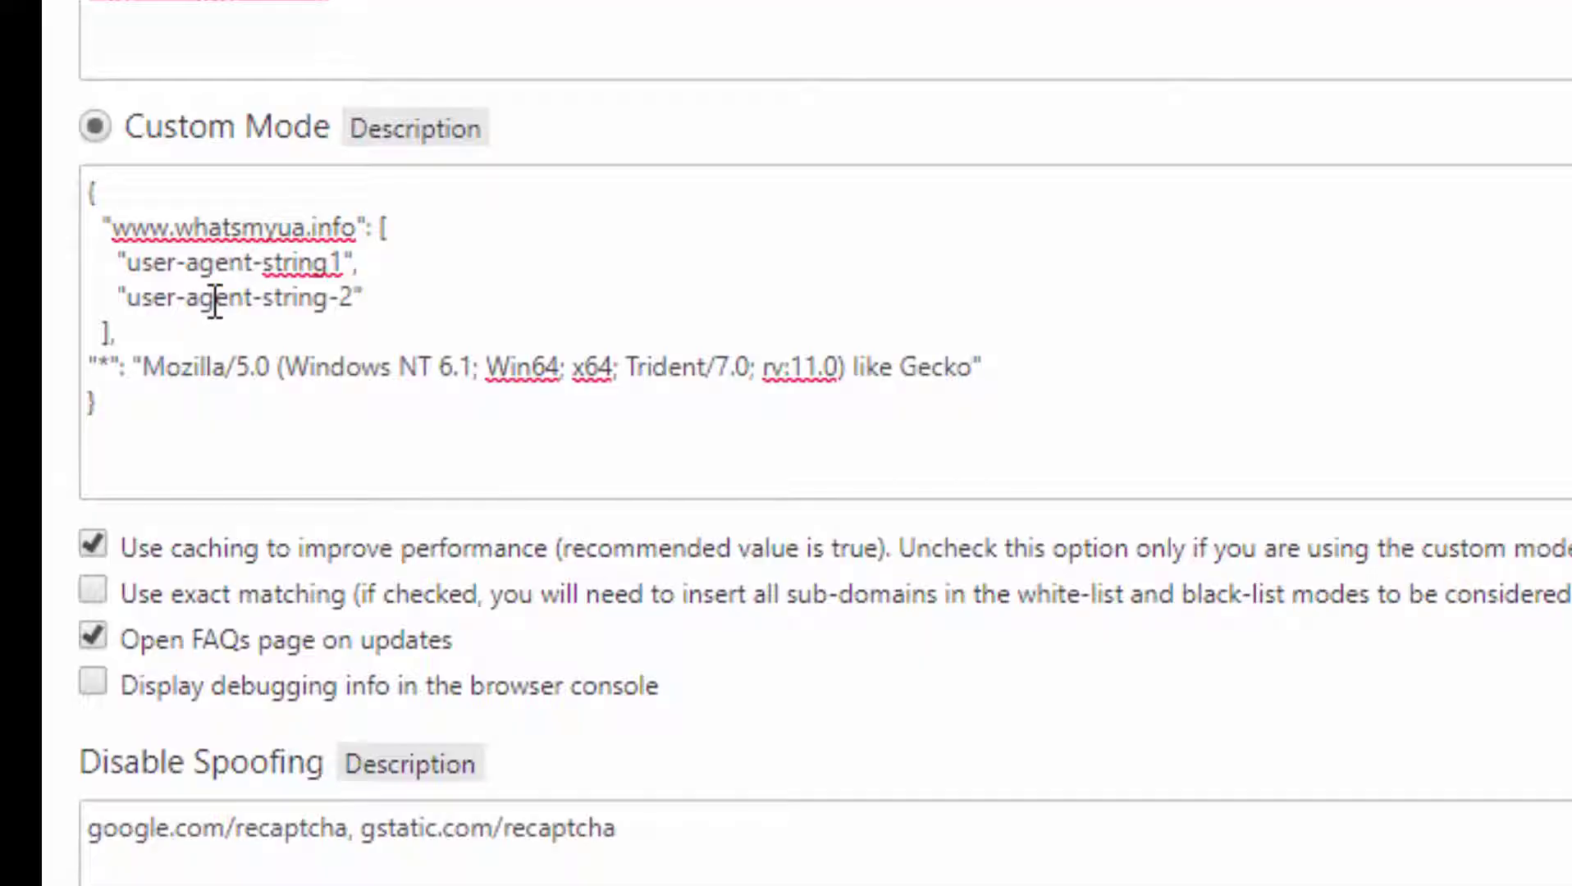
{"action": "left_click_drag", "start_coordinate": [244, 263], "coordinate": [293, 294]}
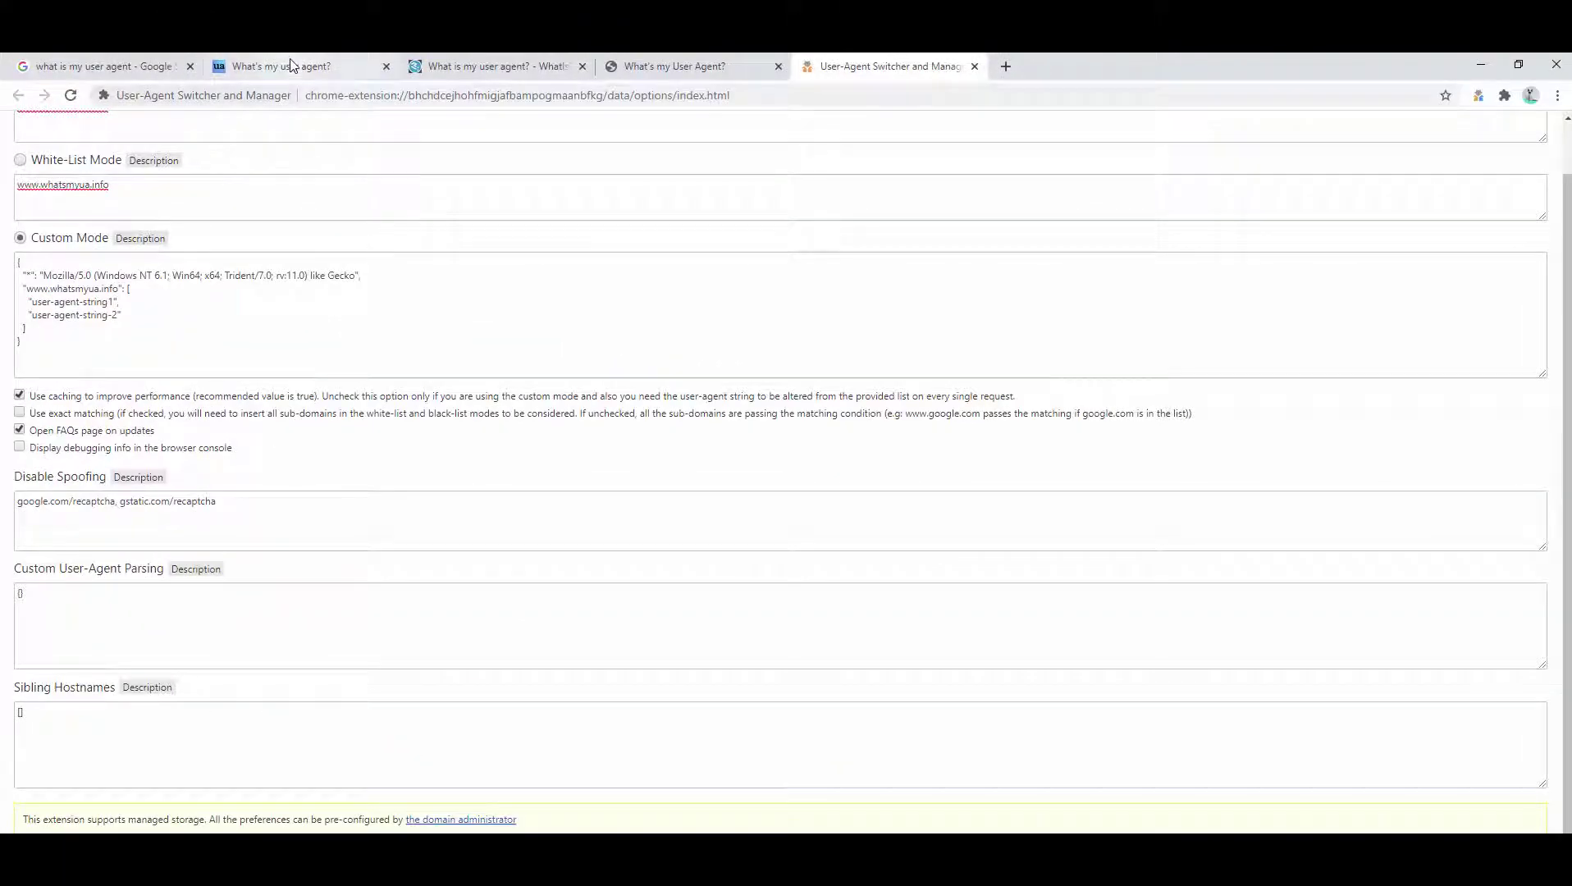
- Reload WhatIsMyBrowser to confirm the IE 11 Trident agent, then select the whatsmyuseragent.org address
{"action": "left_click", "coordinate": [292, 66]}
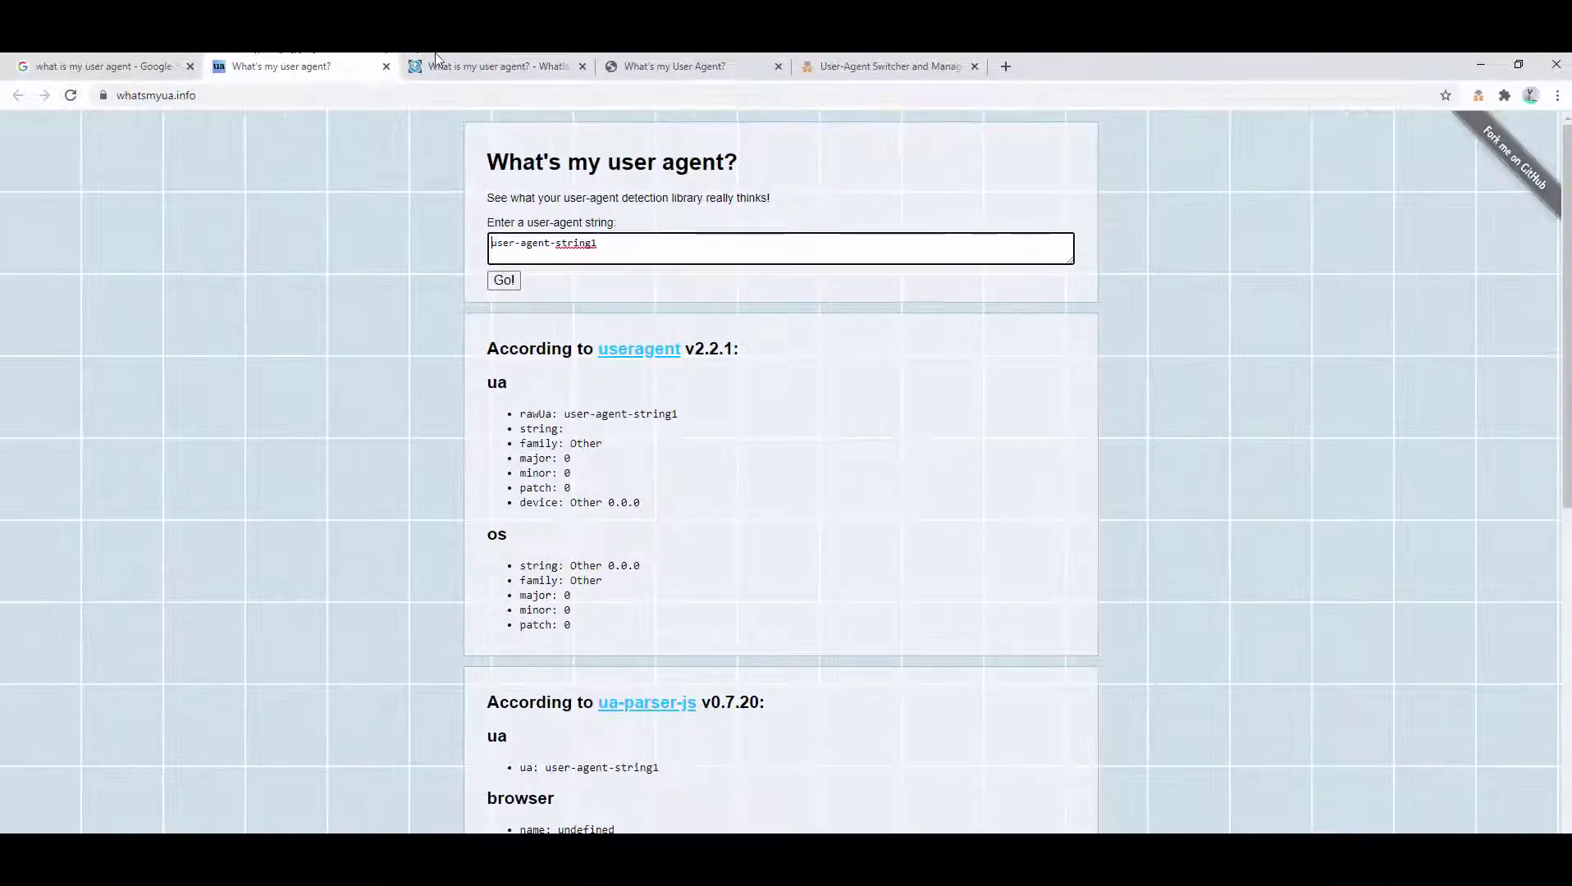
{"action": "left_click", "coordinate": [484, 66]}
{"action": "key", "text": "F5"}
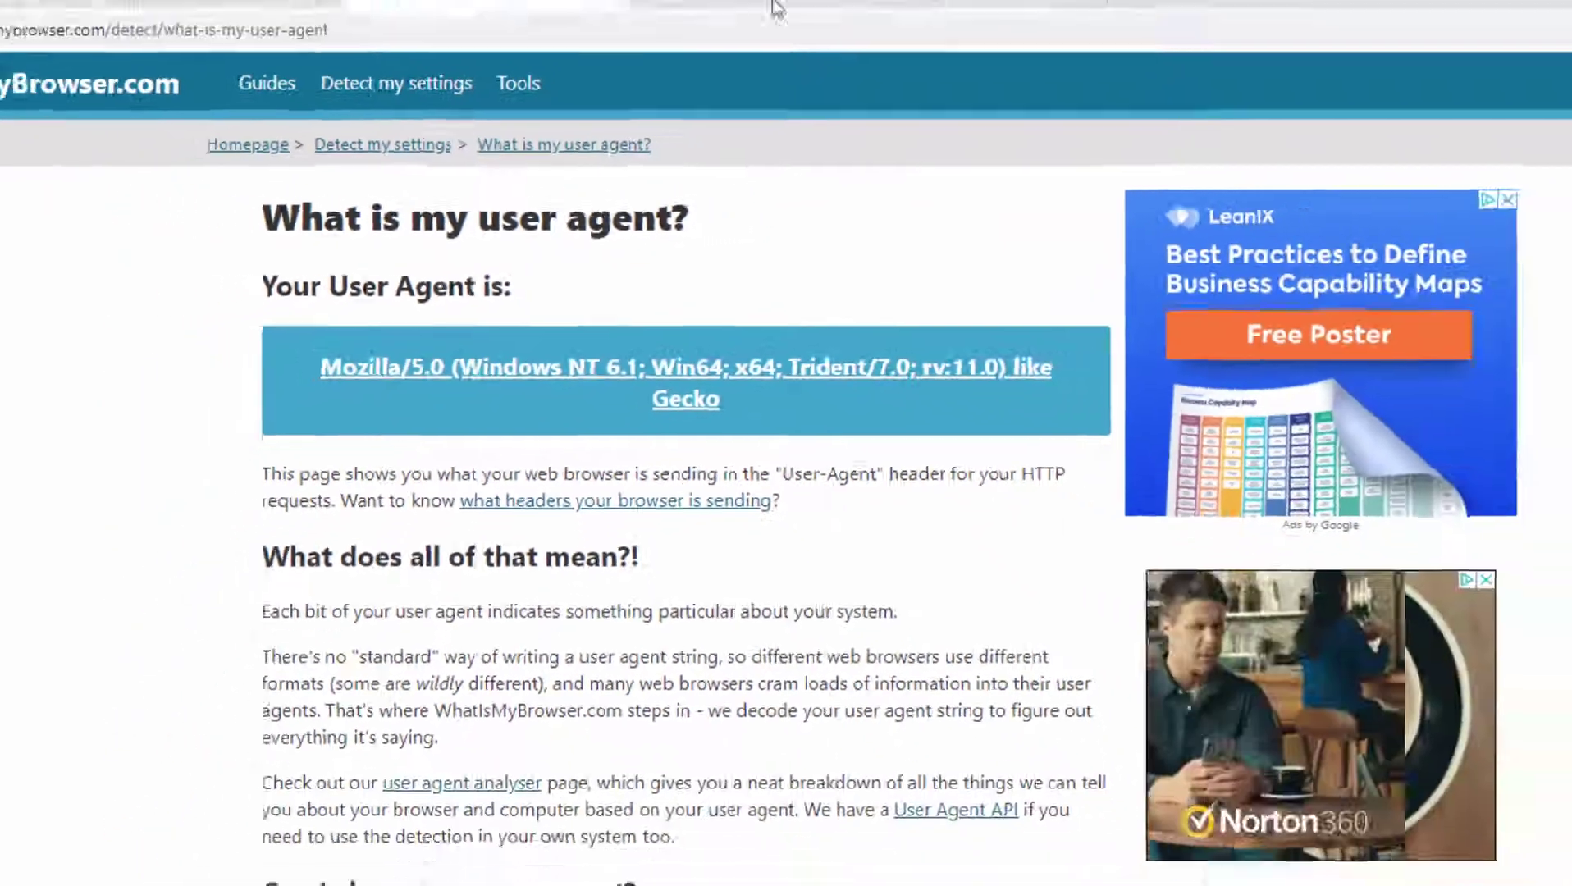
{"action": "left_click", "coordinate": [706, 68]}
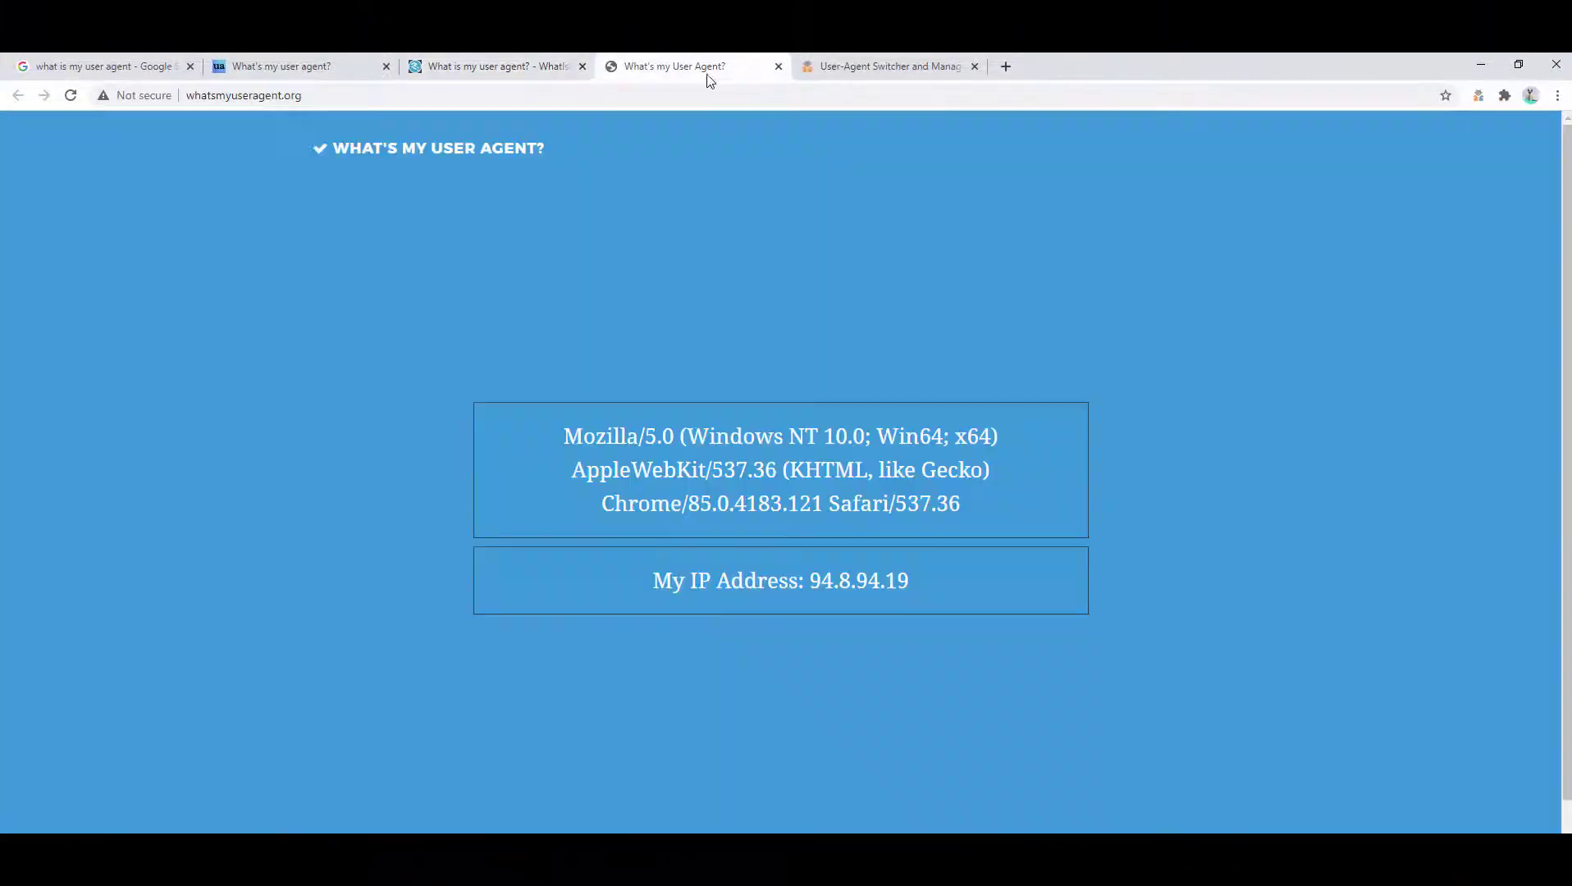
{"action": "key", "text": "ctrl+l"}
{"action": "key", "text": "ctrl+c"}
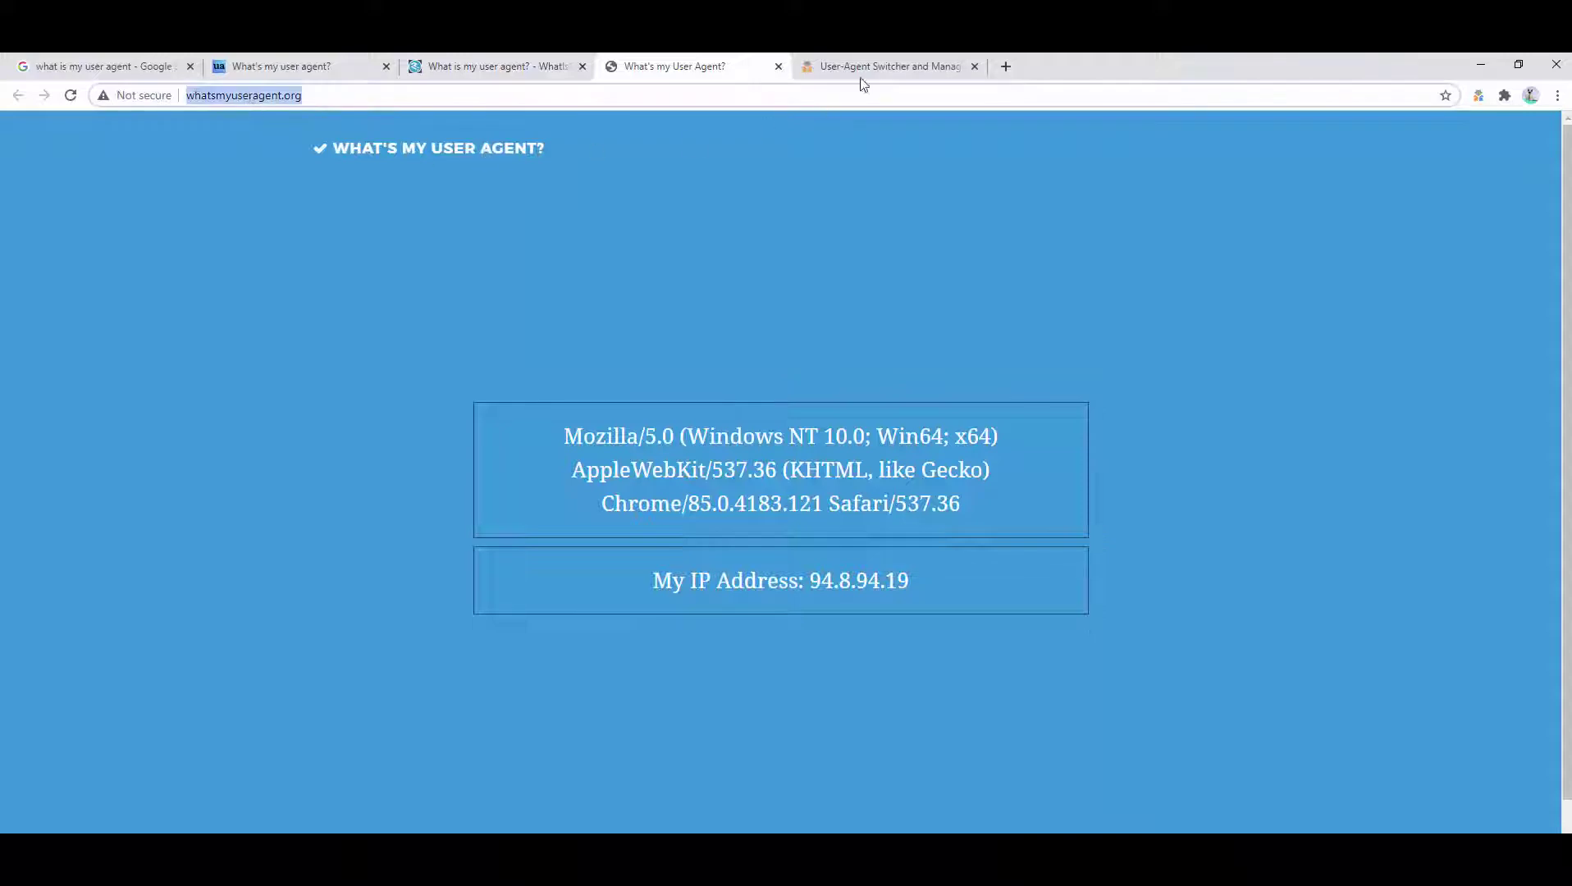
- Add a line below the "*" rule mapping the pasted whatsmyuseragent.org address to "user-agent-3"
{"action": "left_click", "coordinate": [863, 69]}
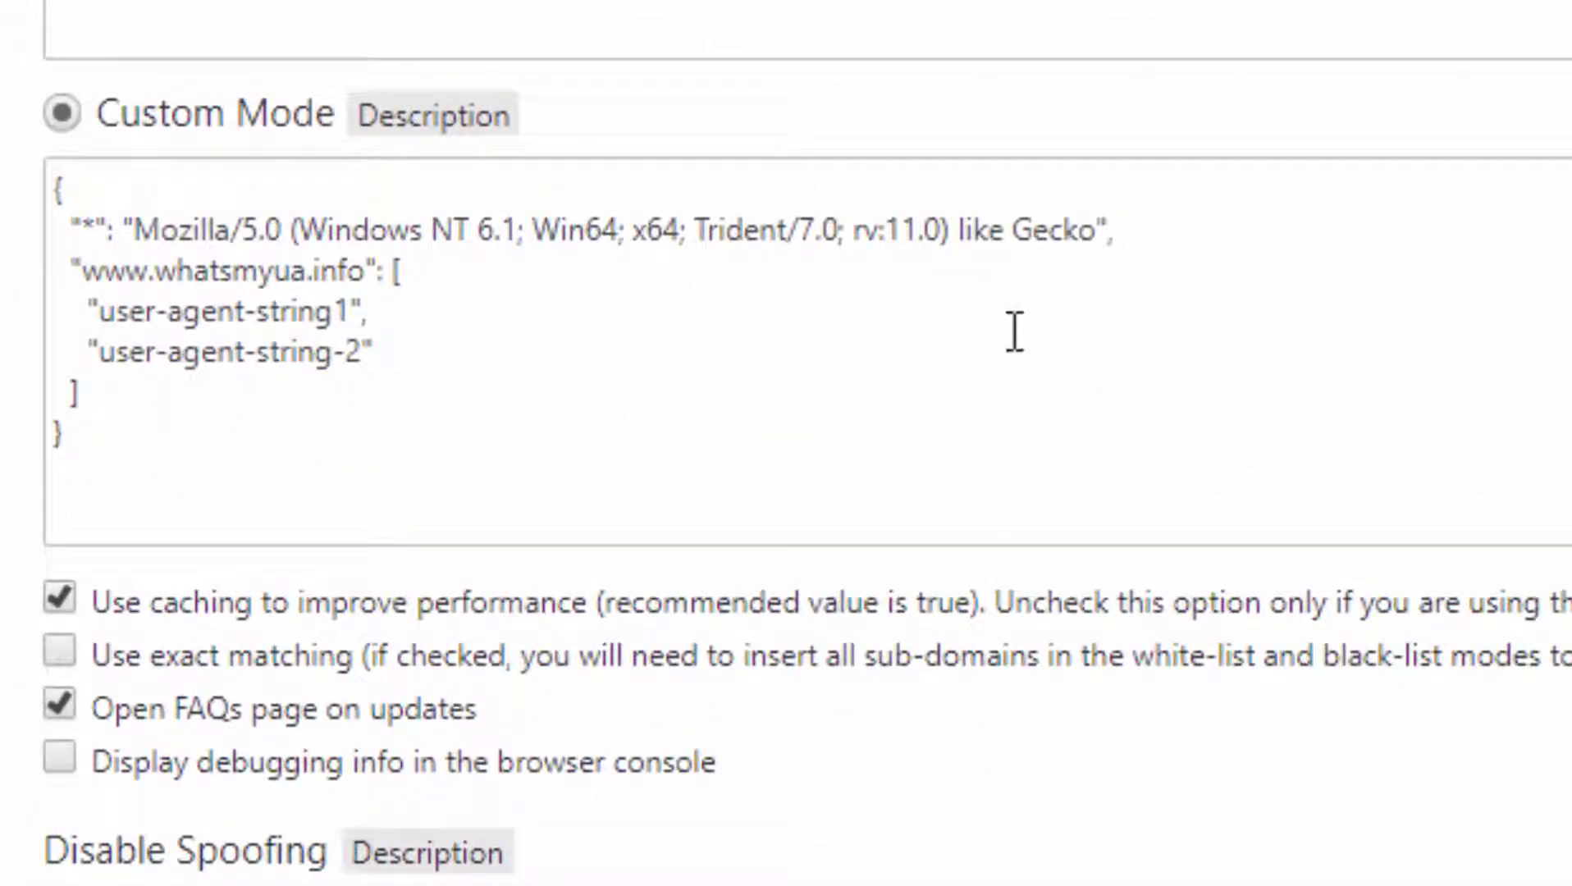
{"action": "left_click", "coordinate": [1202, 229]}
{"action": "key", "text": "Return"}
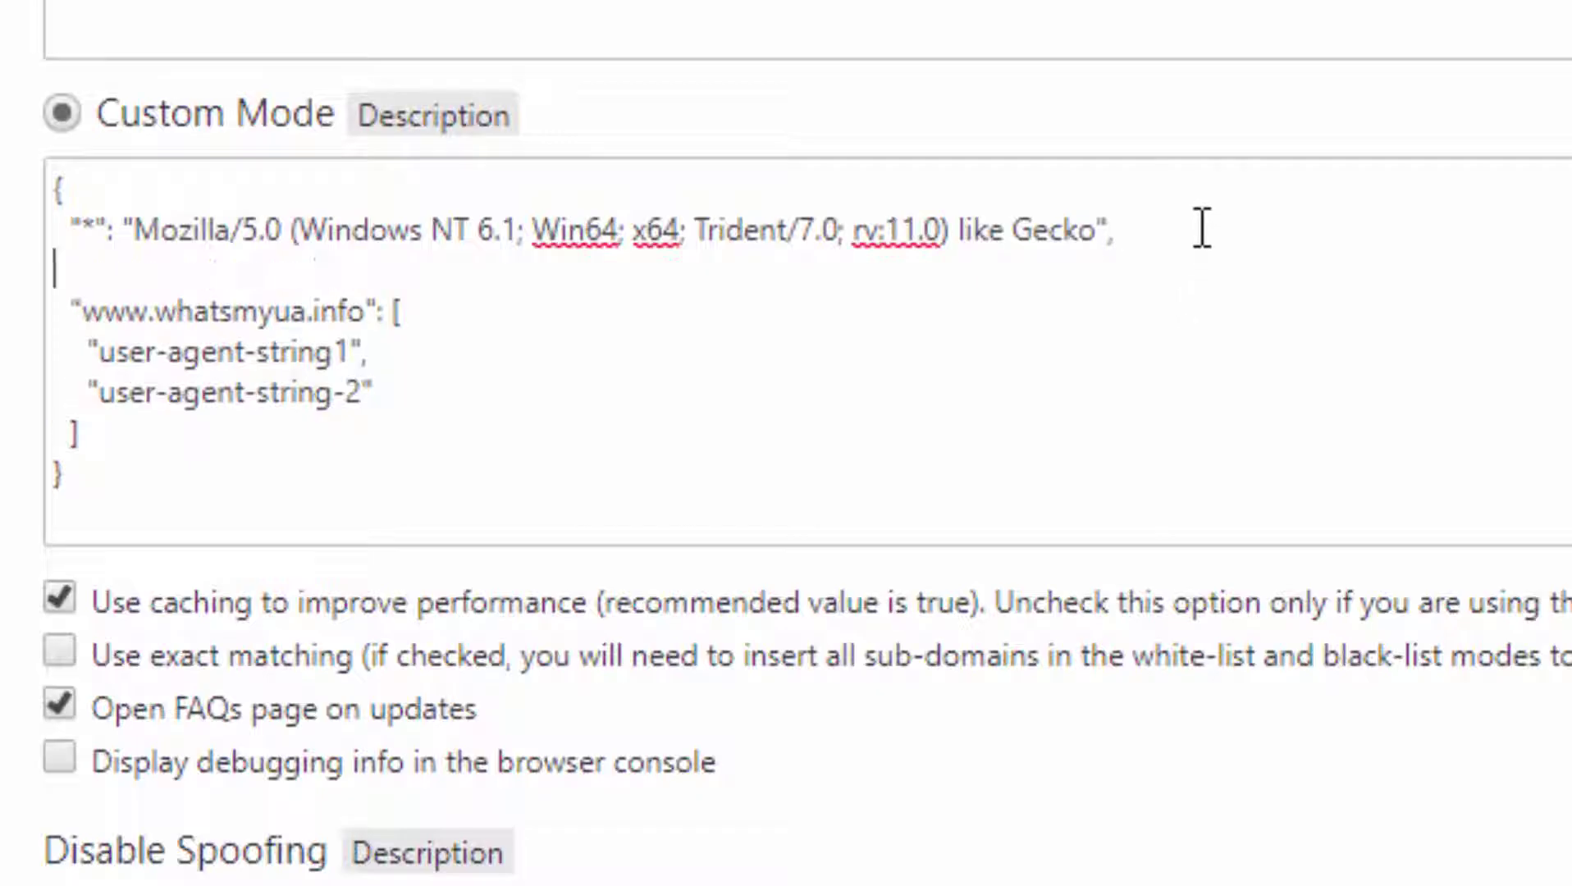
{"action": "type", "text": "\""}
{"action": "key", "text": "ctrl+v"}
{"action": "type", "text": "\""}
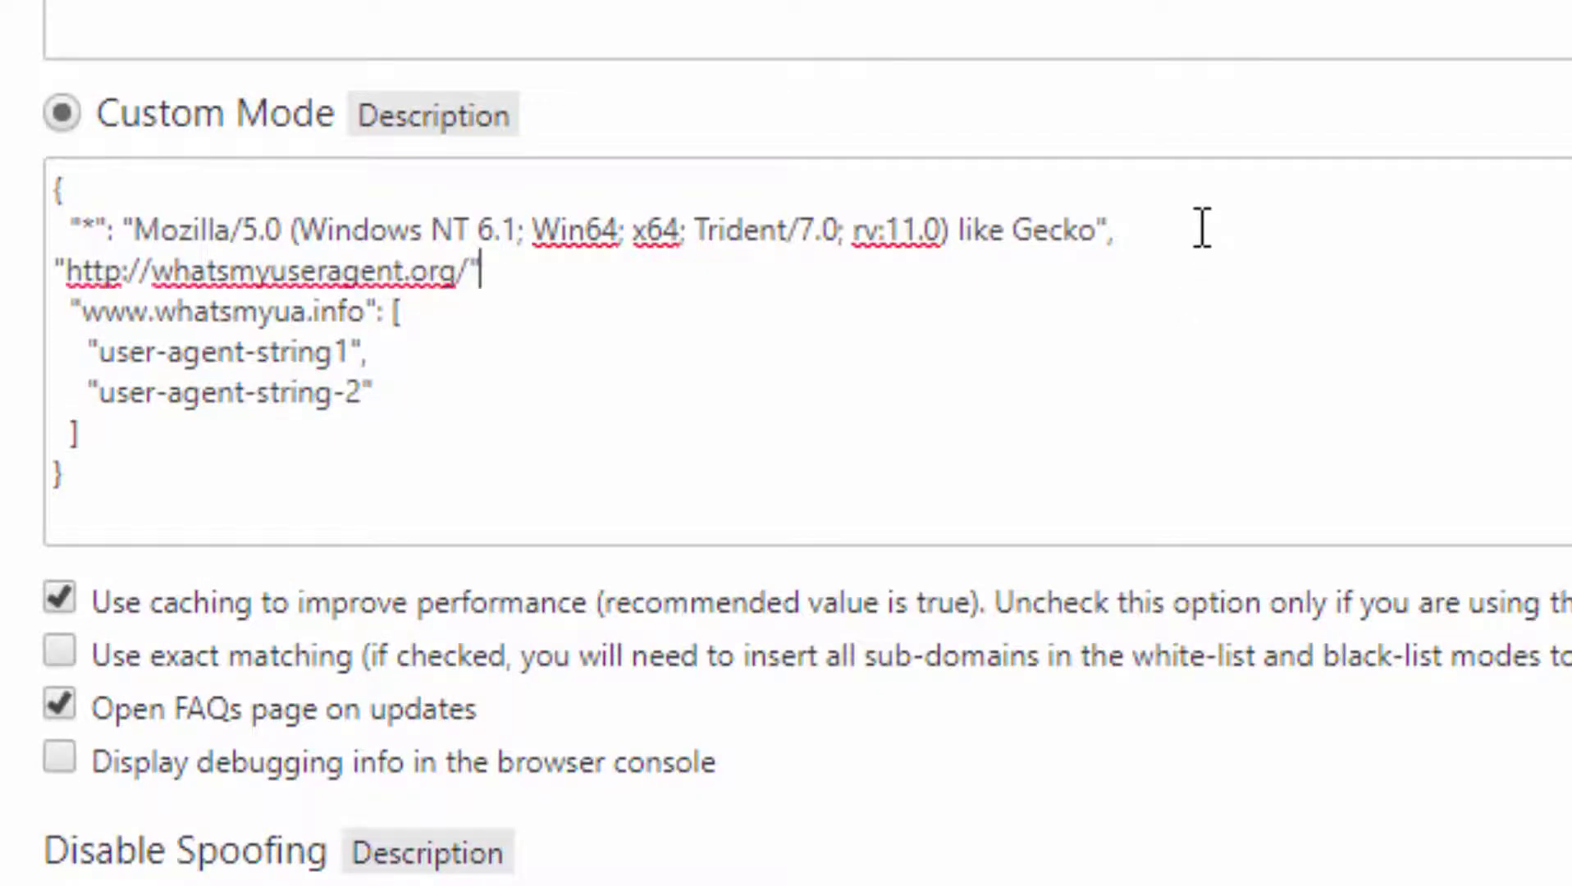
{"action": "type", "text": ": \"user-agent-2"}
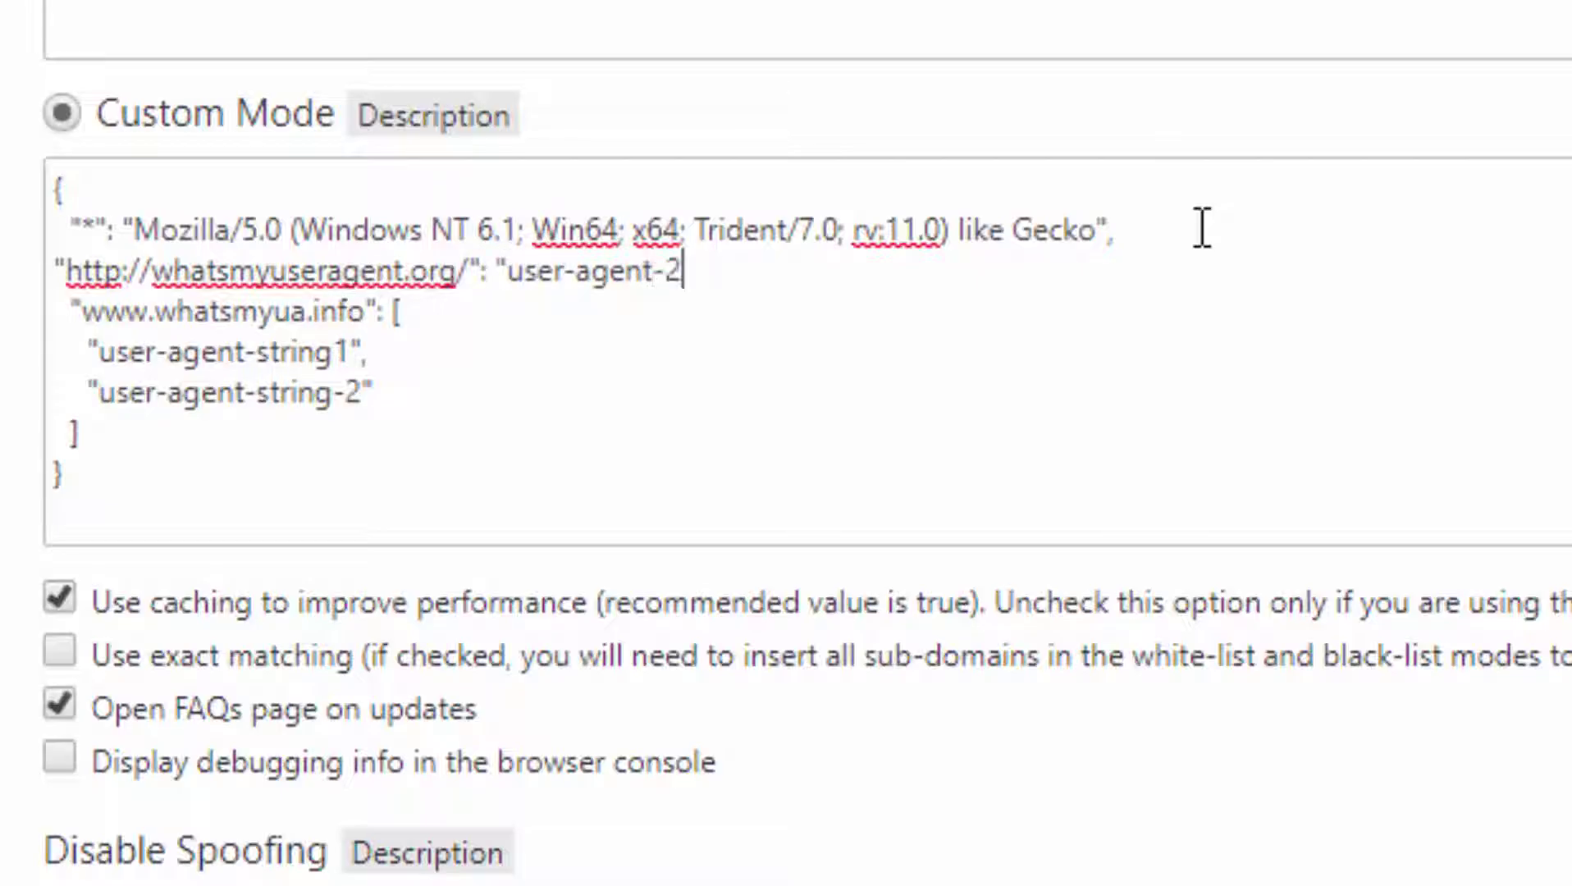
{"action": "key", "text": "BackSpace"}
{"action": "type", "text": "3\","}
{"action": "key", "text": "Home"}
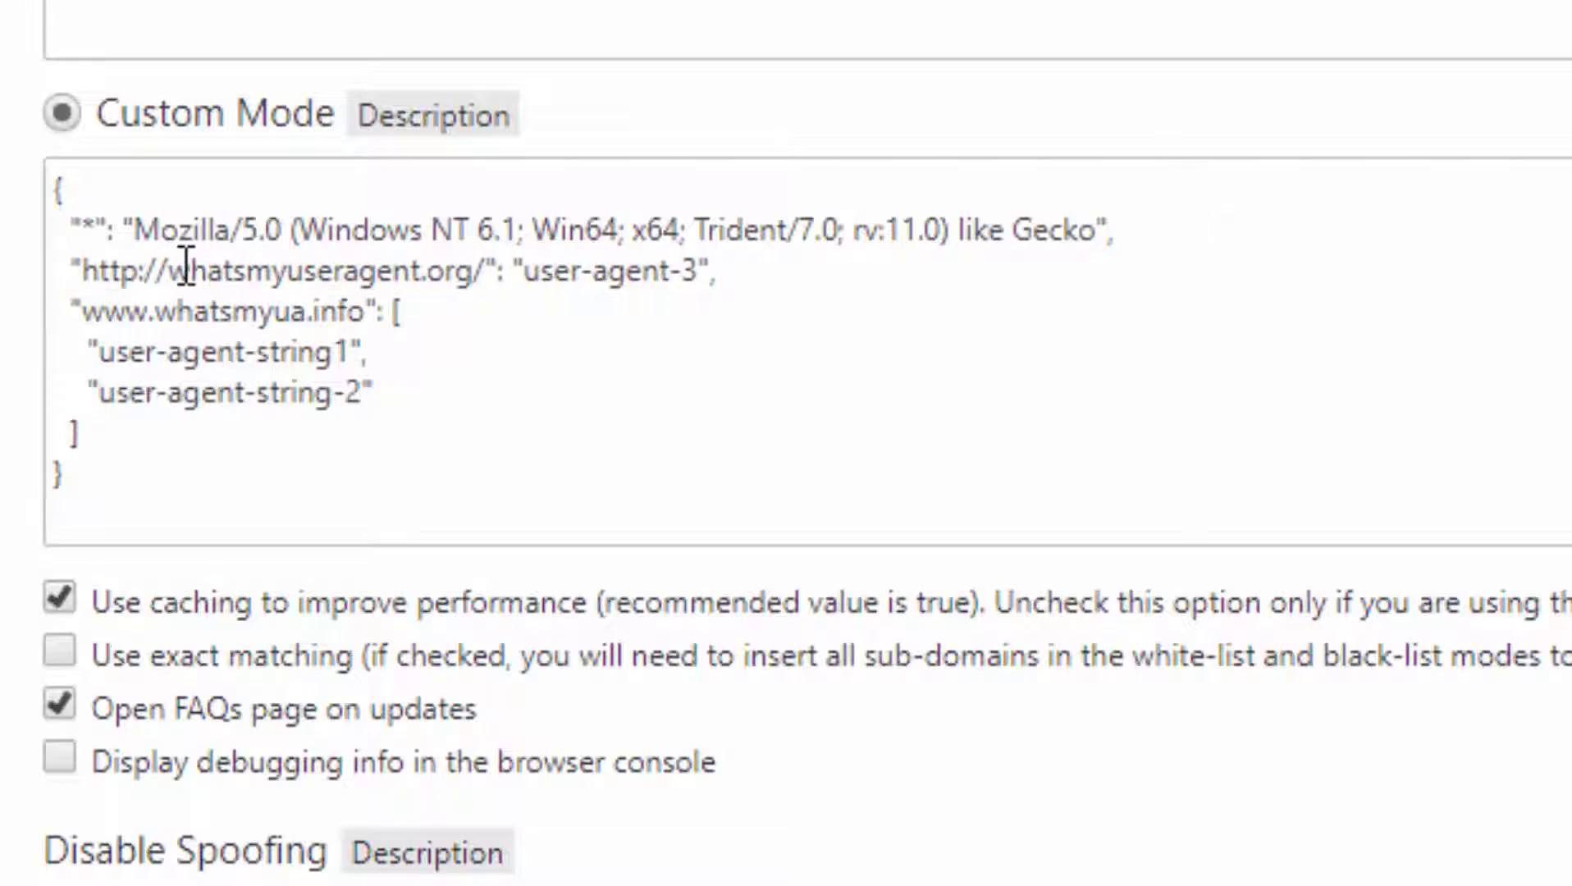
{"action": "left_click", "coordinate": [169, 272]}
{"action": "key", "text": "BackSpace"}
{"action": "key", "text": "BackSpace"}
{"action": "key", "text": "BackSpace"}
{"action": "key", "text": "BackSpace"}
{"action": "key", "text": "BackSpace"}
{"action": "key", "text": "BackSpace"}
{"action": "key", "text": "BackSpace"}
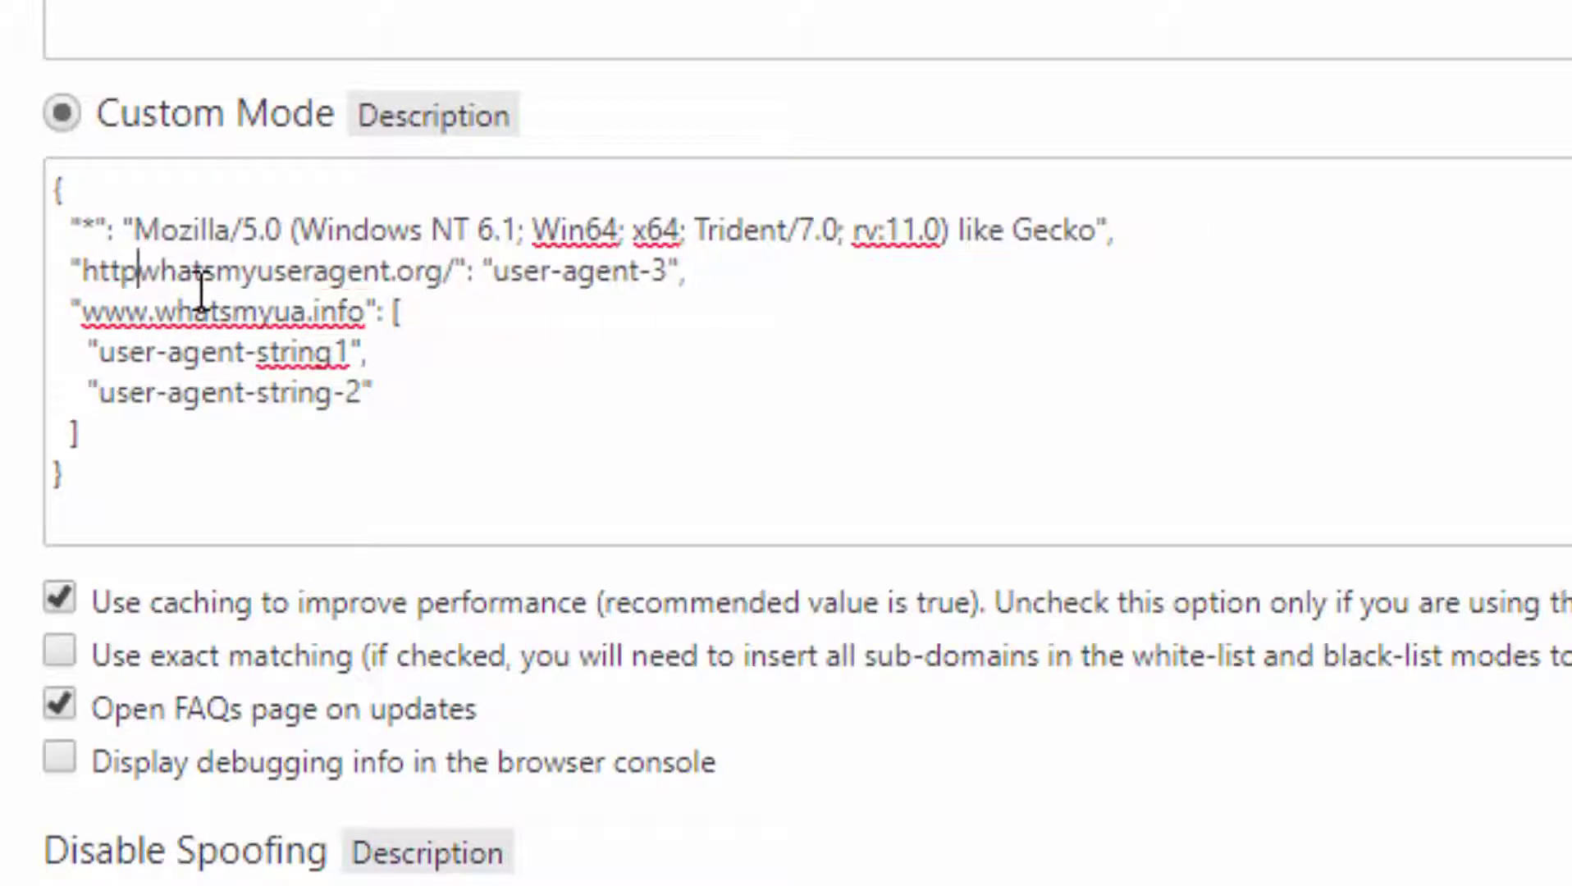
{"action": "type", "text": "www."}
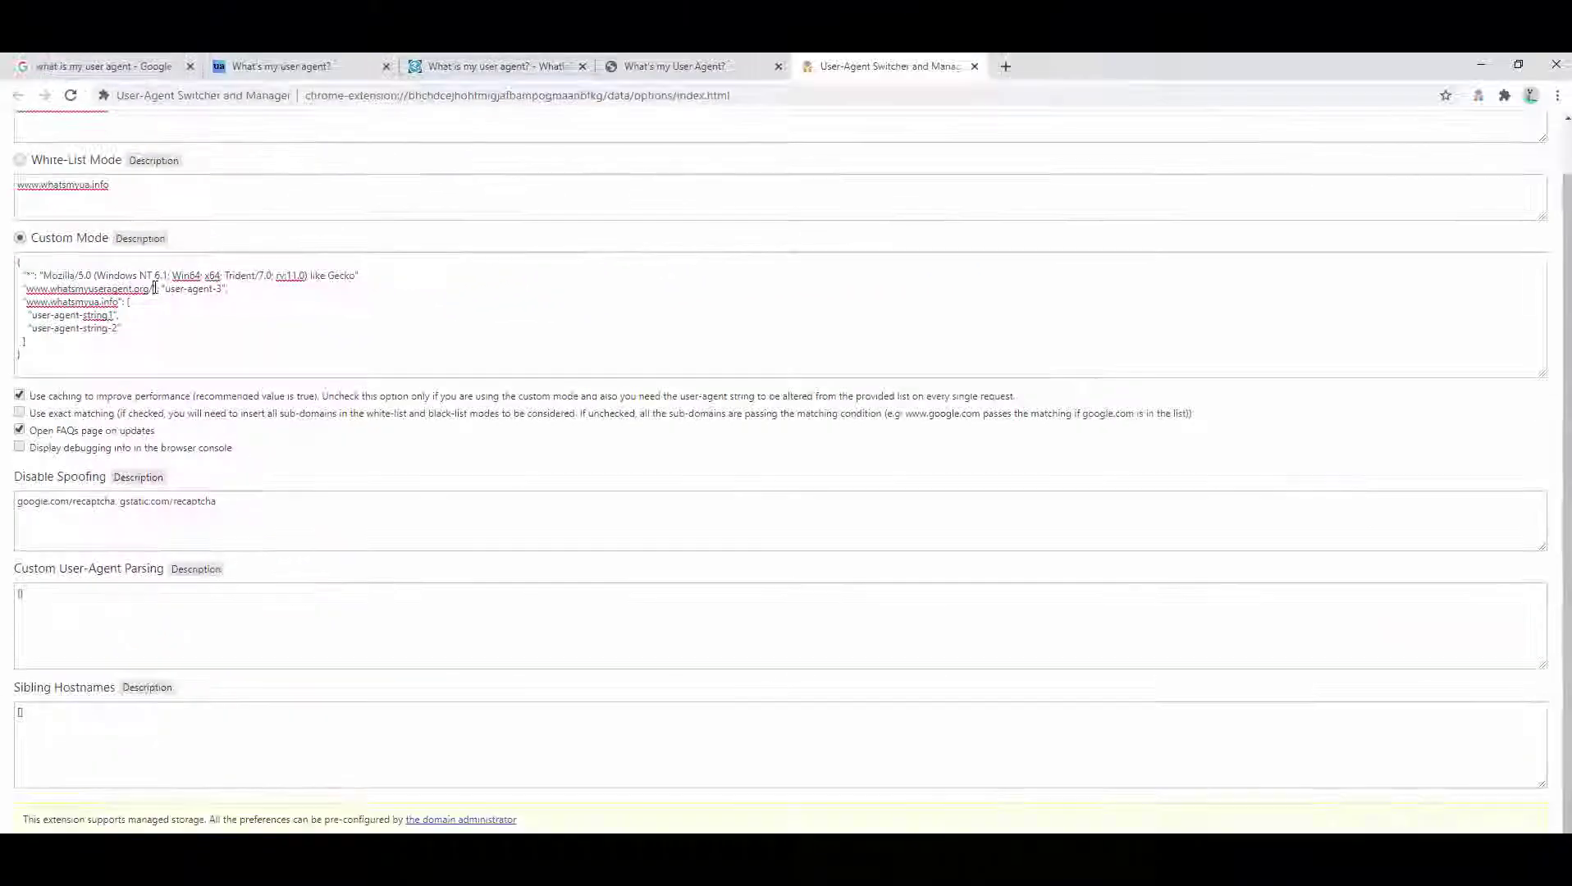
{"action": "left_click", "coordinate": [154, 289]}
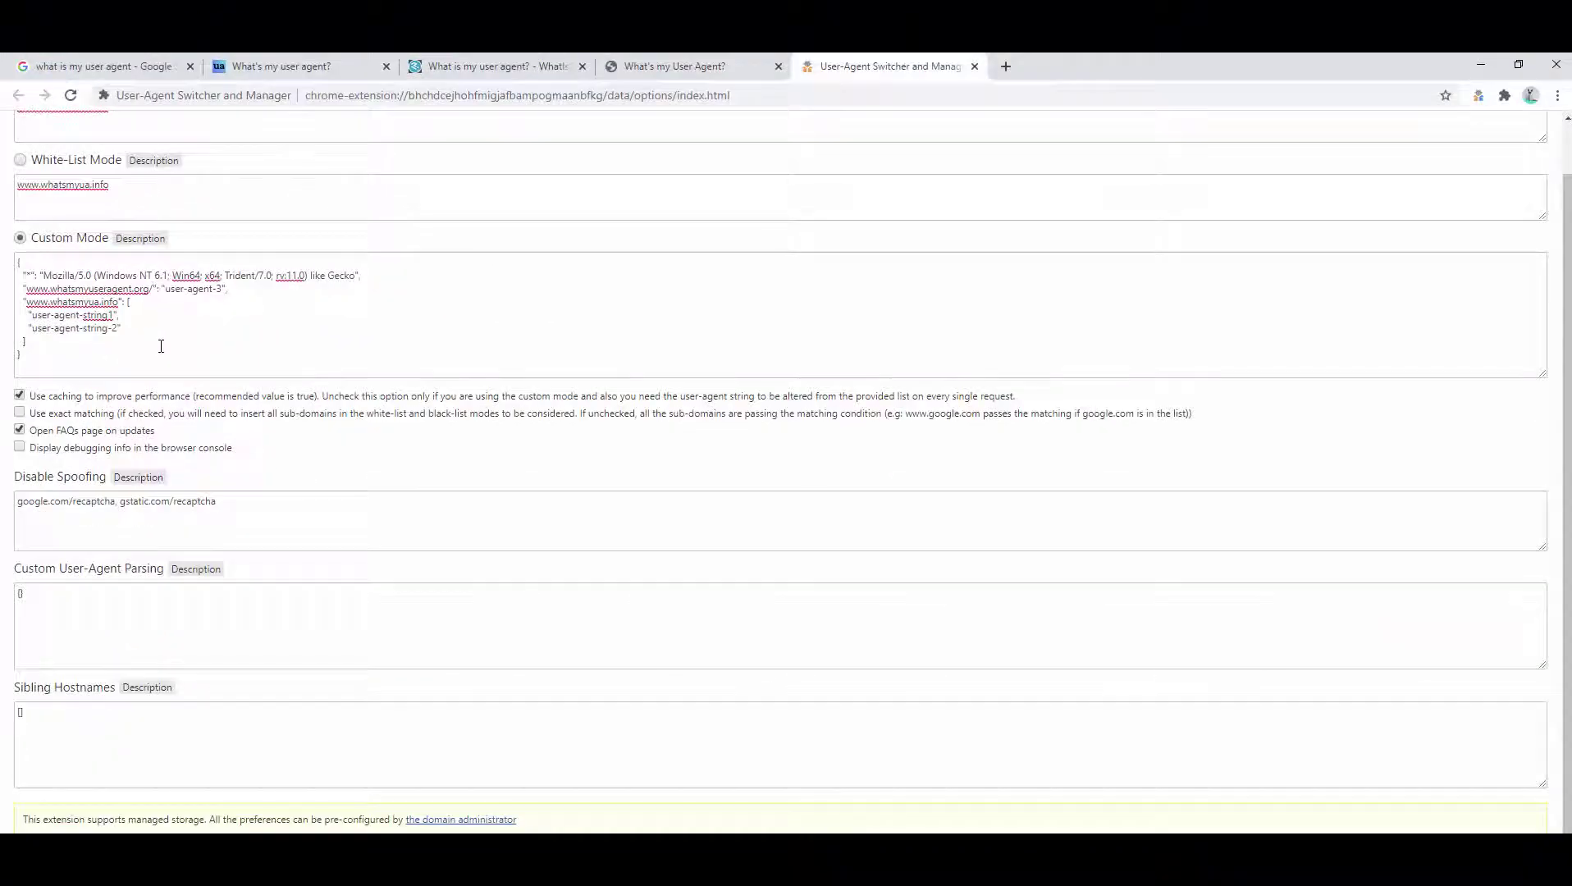
{"action": "key", "text": "BackSpace"}
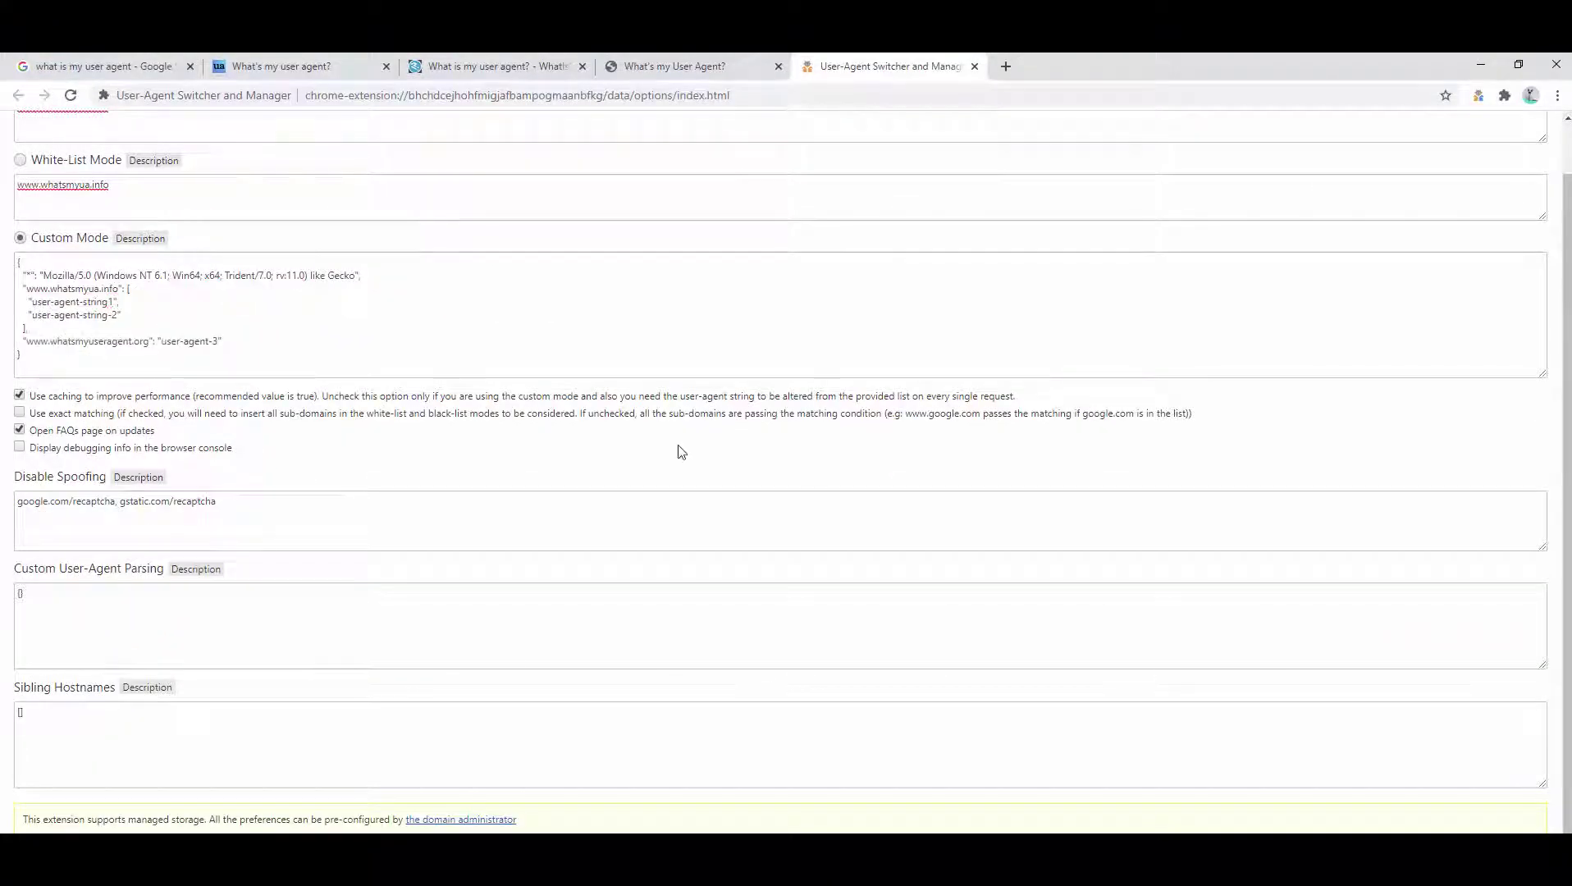
- Save the JSON and reload WhatIsMyBrowser and whatsmyua.info to verify their reported agents
{"action": "key", "text": "ctrl+shift+Tab"}
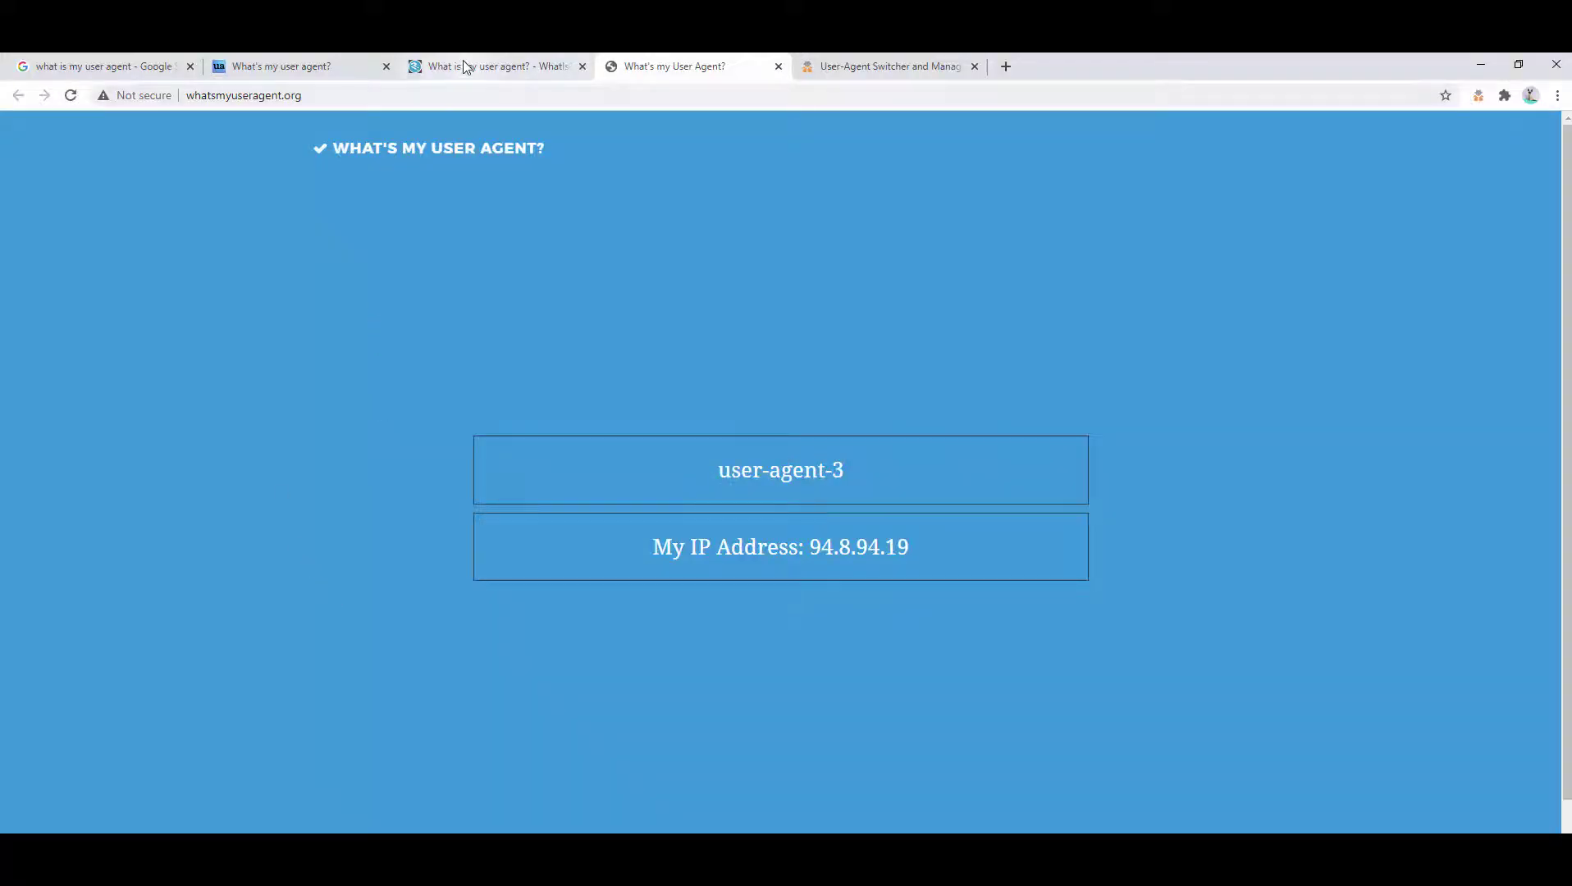
{"action": "left_click", "coordinate": [467, 66]}
{"action": "left_click", "coordinate": [71, 95]}
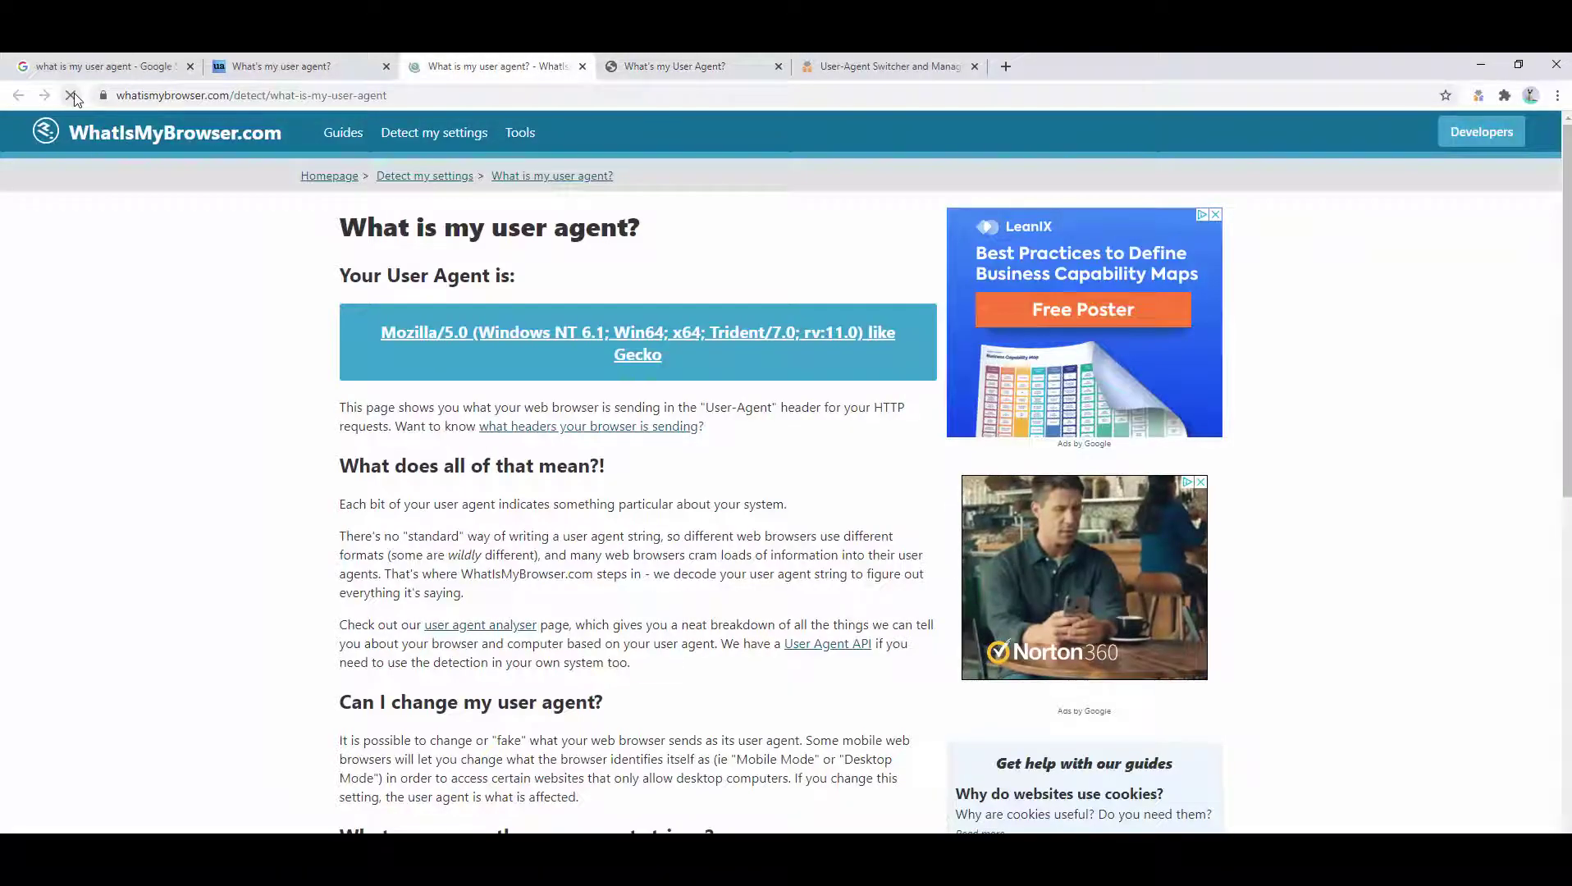
{"action": "left_click", "coordinate": [321, 66]}
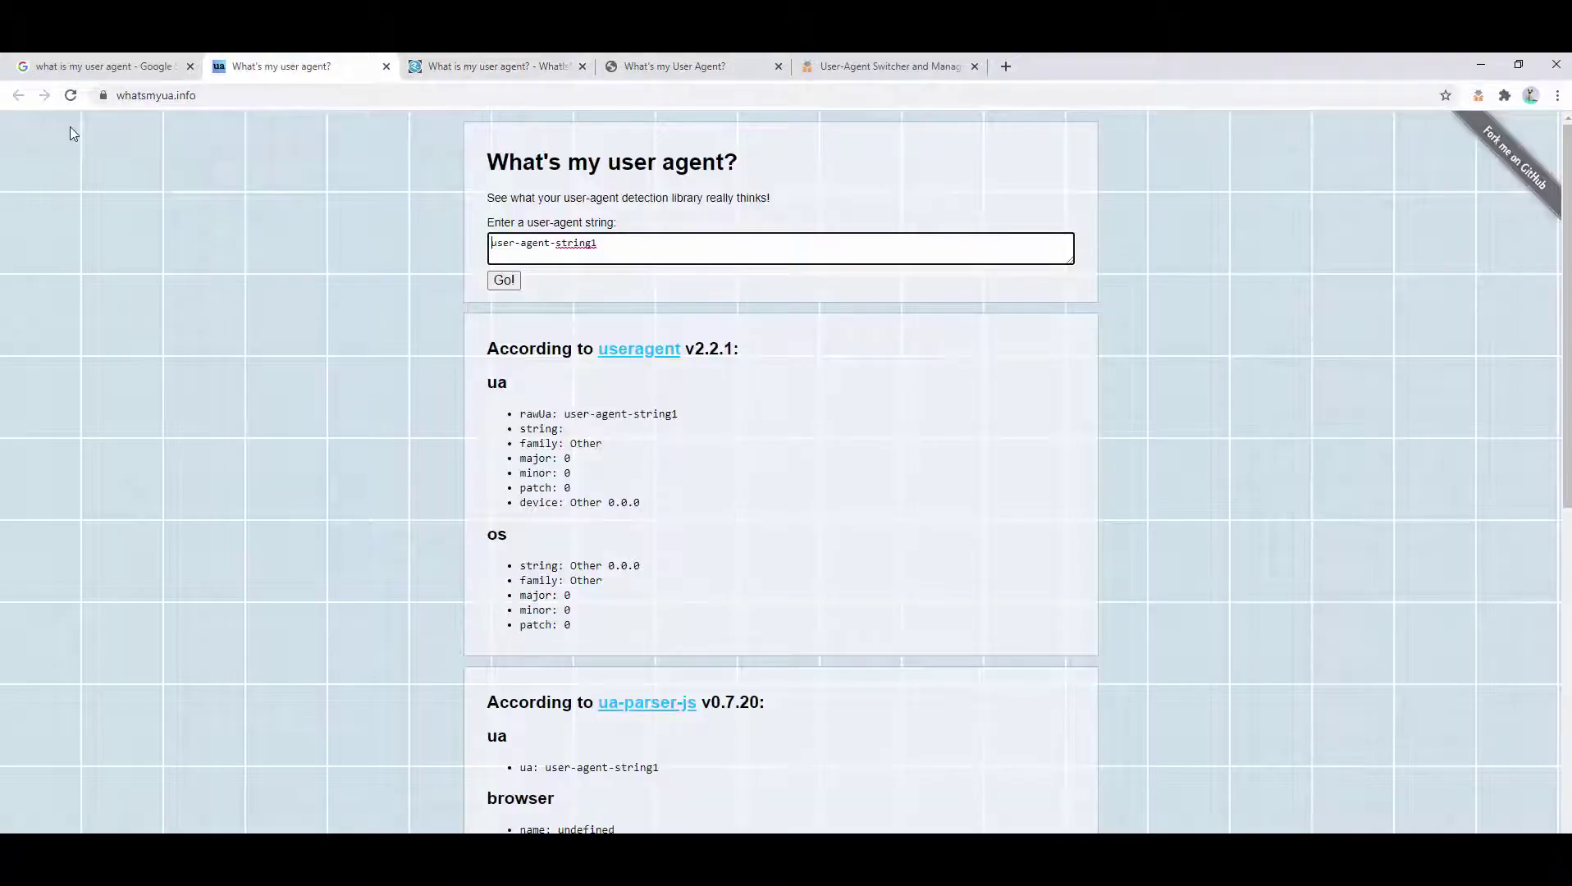
{"action": "left_click", "coordinate": [69, 102]}
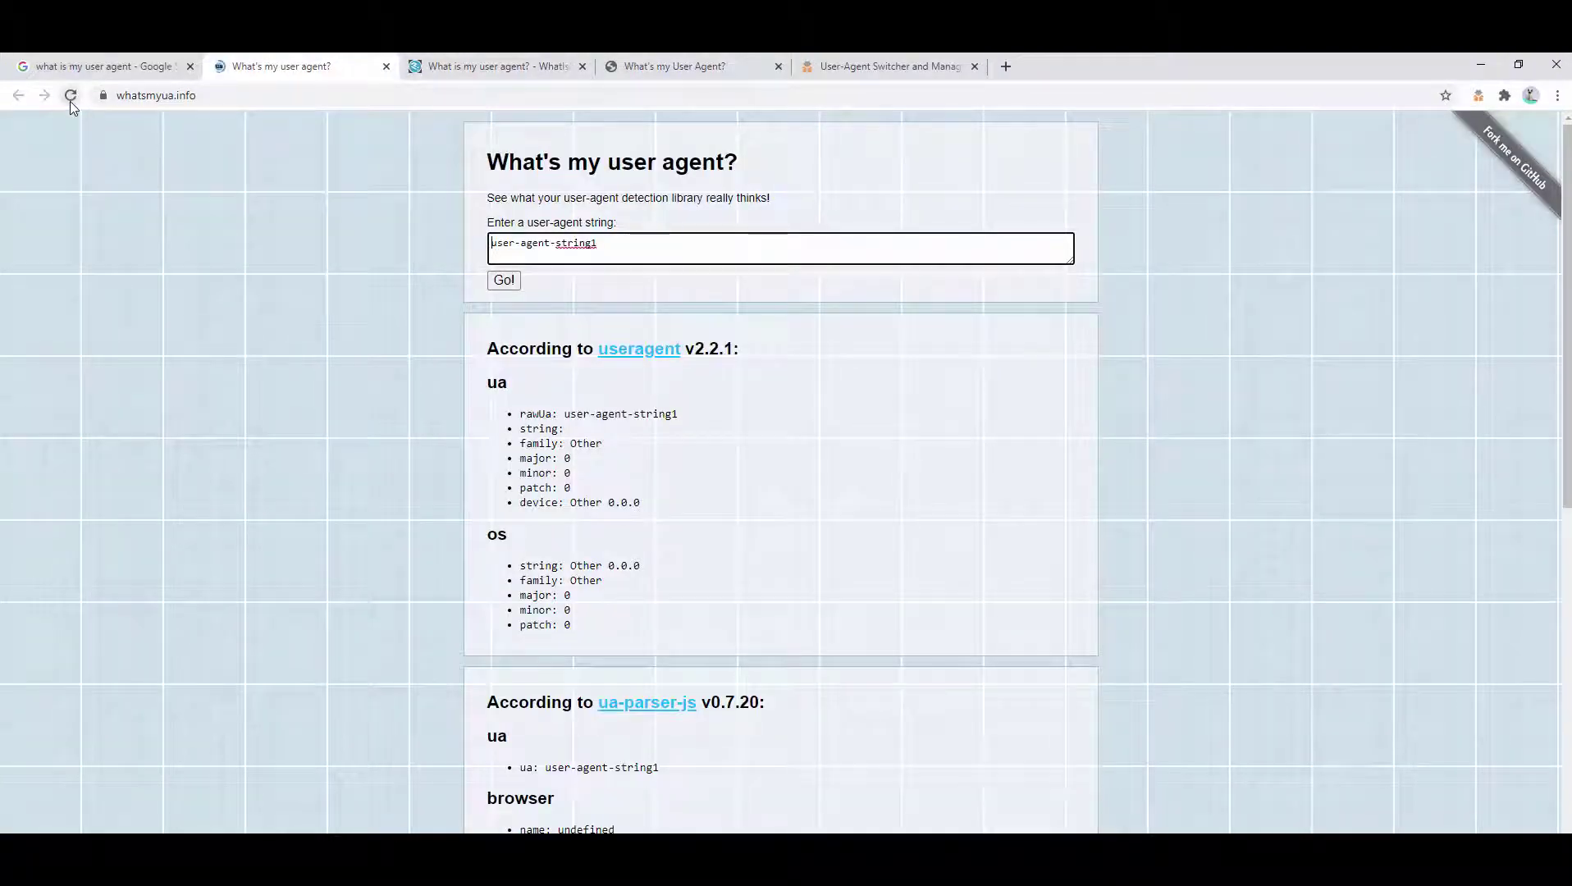